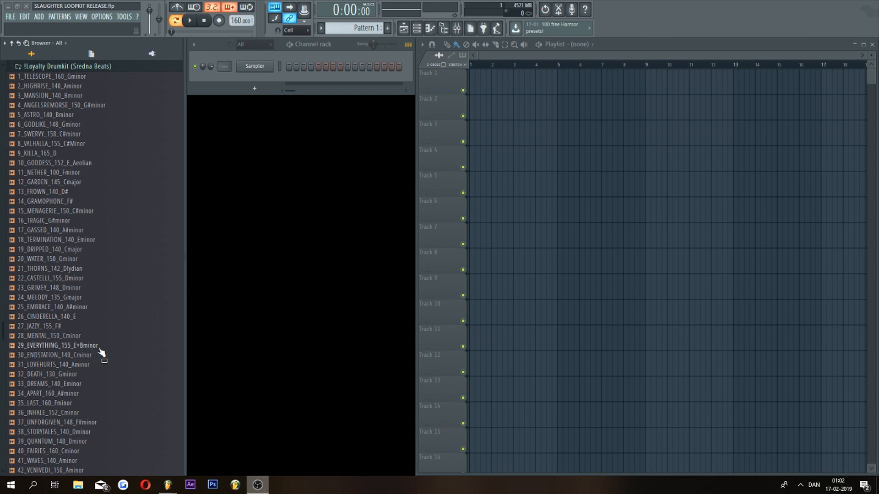
Step: Look through the numbered loops in the SrednaBeats Slaughter Loopkit folder
{"action": "scroll", "coordinate": [102, 270], "scroll_direction": "down", "scroll_amount": 4}
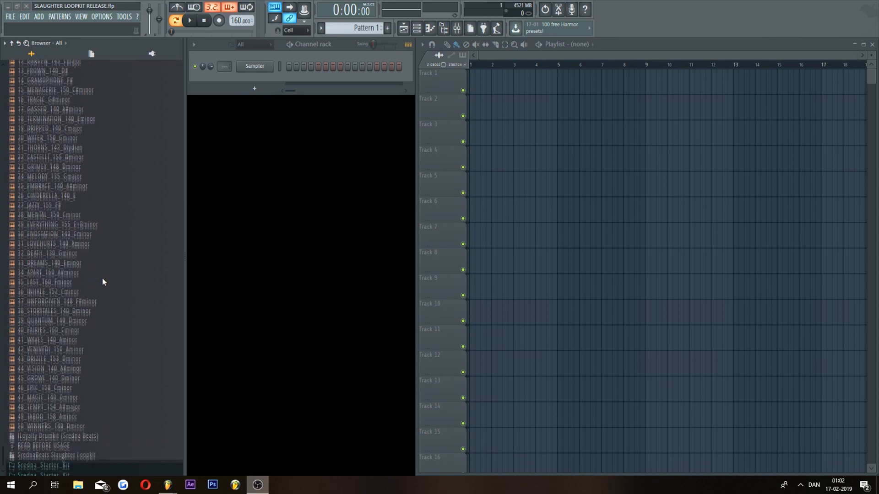
{"action": "scroll", "coordinate": [101, 294], "scroll_direction": "up", "scroll_amount": 4}
{"action": "scroll", "coordinate": [102, 313], "scroll_direction": "up", "scroll_amount": 3}
{"action": "scroll", "coordinate": [101, 313], "scroll_direction": "down", "scroll_amount": 3}
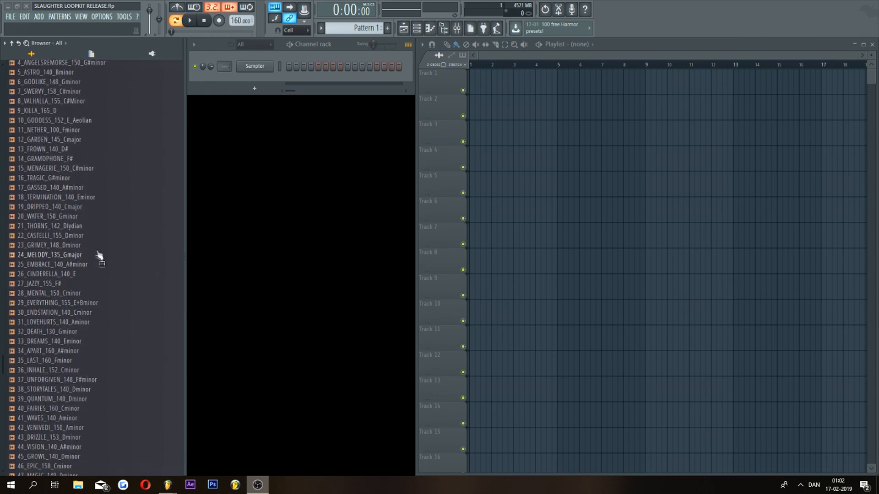
{"action": "scroll", "coordinate": [87, 279], "scroll_direction": "up", "scroll_amount": 3}
{"action": "scroll", "coordinate": [87, 274], "scroll_direction": "down", "scroll_amount": 3}
{"action": "scroll", "coordinate": [87, 270], "scroll_direction": "up", "scroll_amount": 3}
{"action": "scroll", "coordinate": [56, 238], "scroll_direction": "down", "scroll_amount": 3}
{"action": "left_click_drag", "start_coordinate": [67, 254], "coordinate": [68, 257]}
{"action": "scroll", "coordinate": [64, 238], "scroll_direction": "up", "scroll_amount": 3}
{"action": "left_click_drag", "start_coordinate": [65, 245], "coordinate": [99, 260]}
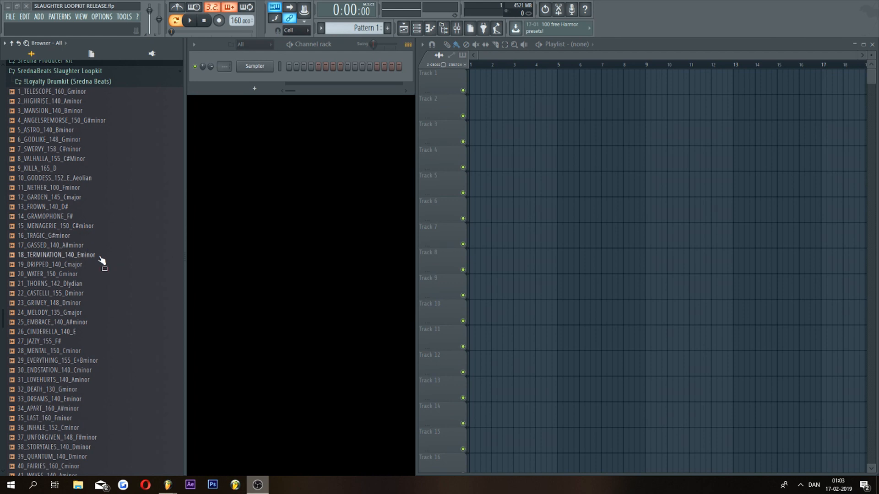
Step: Preview the loops 6_GODLIKE_148_Gminor, 27_JAZZY_155_F# and 29_EVERYTHING_155_E+Bminor
{"action": "left_click_drag", "start_coordinate": [101, 260], "coordinate": [106, 172]}
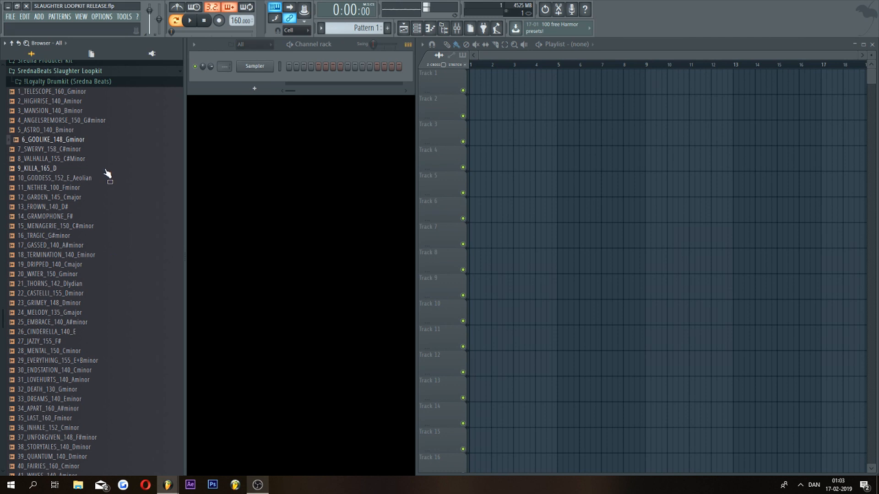
{"action": "left_click_drag", "start_coordinate": [108, 174], "coordinate": [116, 349]}
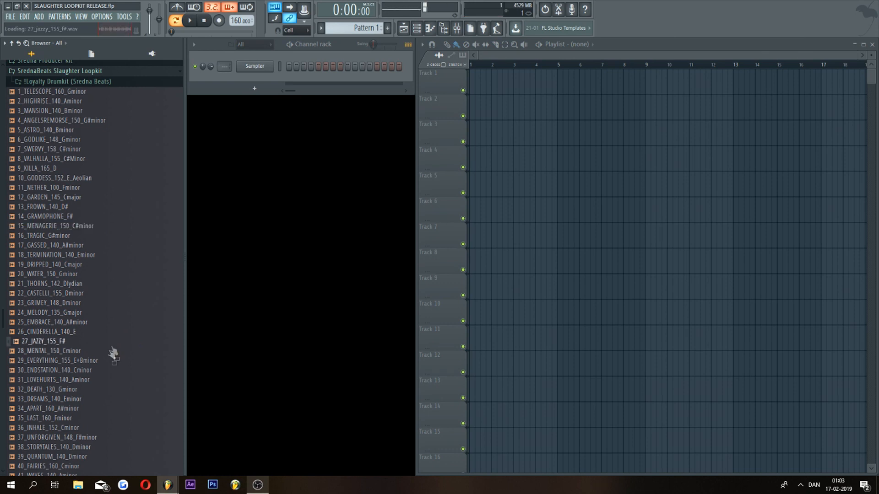
{"action": "scroll", "coordinate": [69, 387], "scroll_direction": "down", "scroll_amount": 4}
{"action": "left_click_drag", "start_coordinate": [98, 317], "coordinate": [85, 247]}
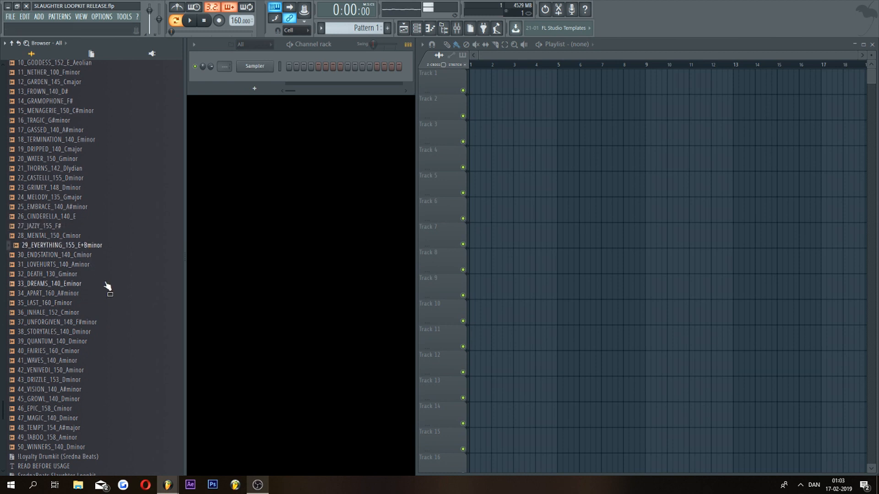
Step: Preview the loops 32_DEATH_130_Gminor and 40_FAIRIES_160_Cminor
{"action": "scroll", "coordinate": [105, 285], "scroll_direction": "down", "scroll_amount": 2}
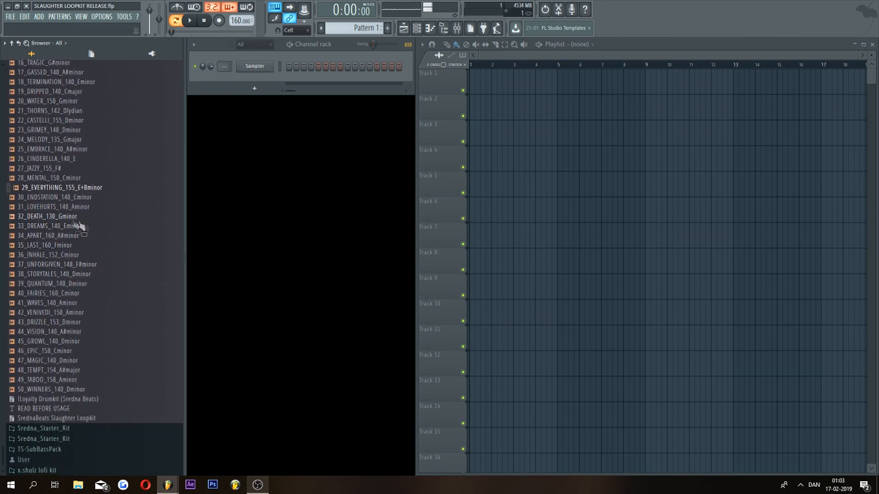
{"action": "scroll", "coordinate": [77, 249], "scroll_direction": "up", "scroll_amount": 2}
{"action": "left_click", "coordinate": [69, 277]}
{"action": "scroll", "coordinate": [76, 301], "scroll_direction": "down", "scroll_amount": 2}
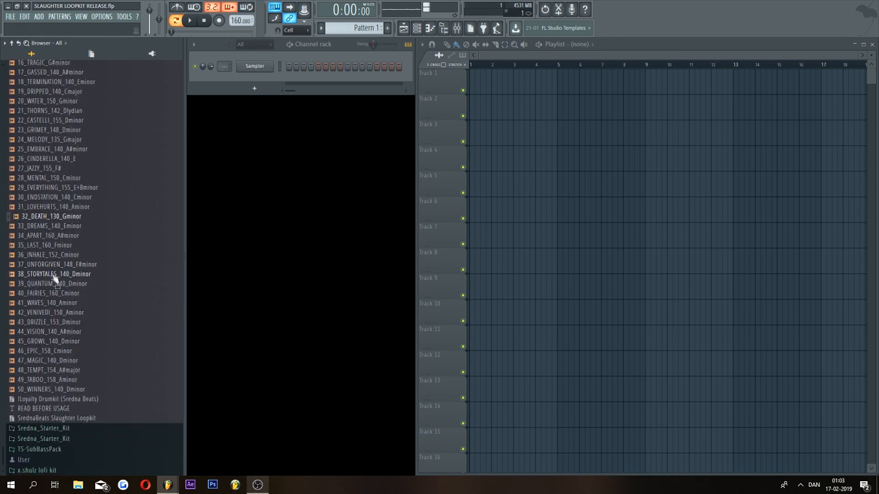
{"action": "left_click", "coordinate": [62, 295]}
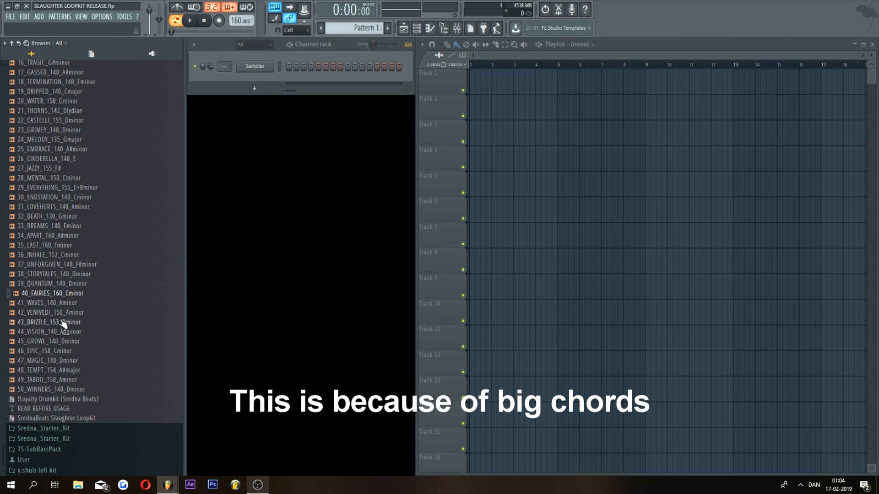
Step: Preview the loop 35_LAST_160_Fminor and place it on Track 1 of the playlist, starting at bar 1
{"action": "scroll", "coordinate": [76, 335], "scroll_direction": "up", "scroll_amount": 2}
{"action": "scroll", "coordinate": [77, 341], "scroll_direction": "down", "scroll_amount": 2}
{"action": "scroll", "coordinate": [69, 342], "scroll_direction": "up", "scroll_amount": 3}
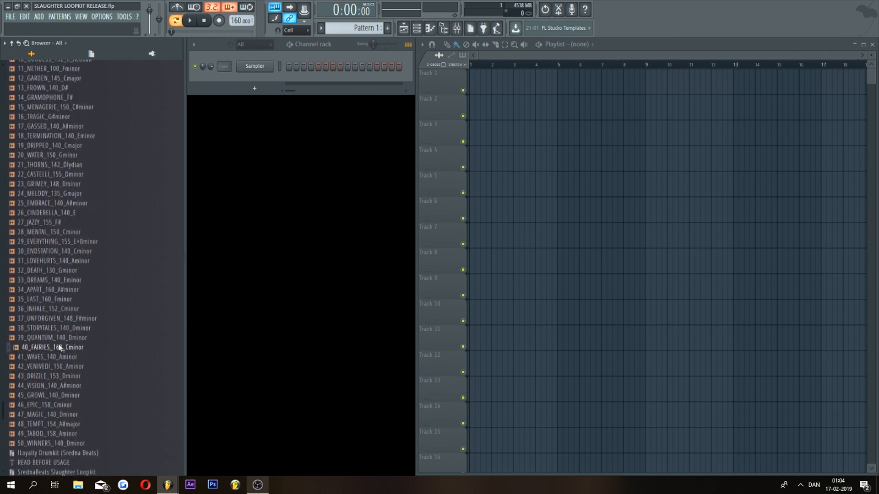
{"action": "left_click", "coordinate": [58, 304]}
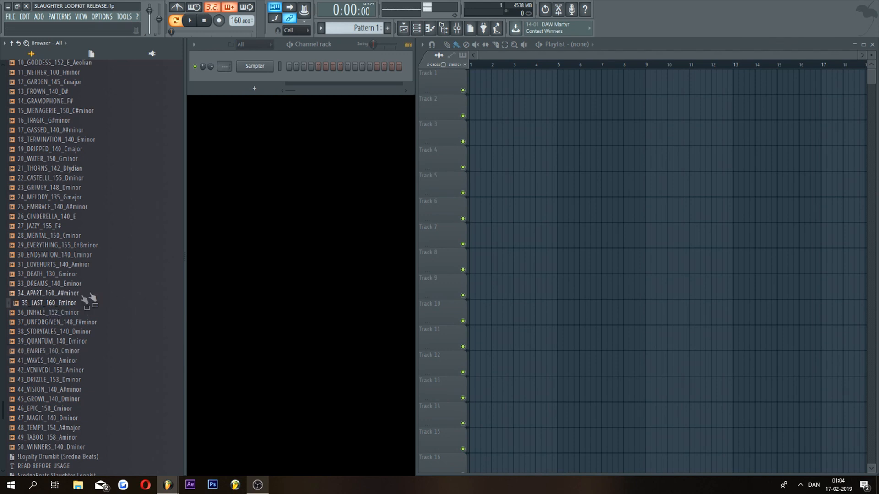
{"action": "left_click_drag", "start_coordinate": [73, 308], "coordinate": [475, 80]}
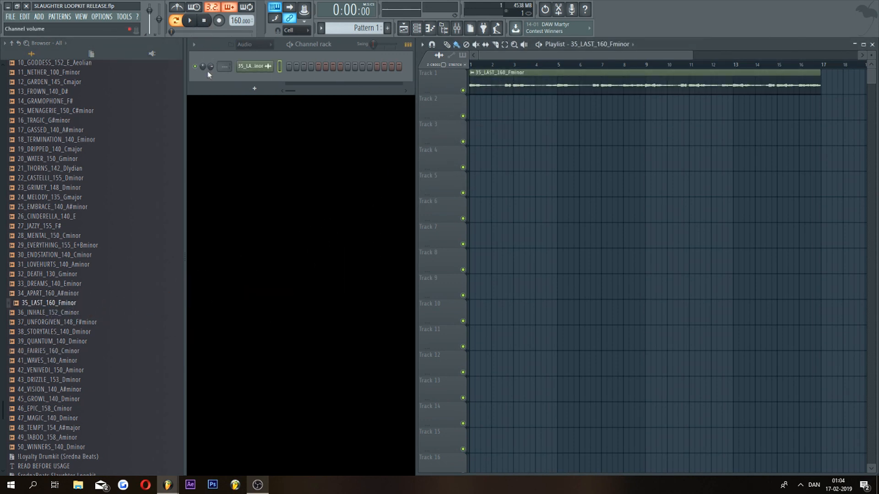
Step: Show all channels in the channel rack and delete the default Sampler channel
{"action": "left_click", "coordinate": [252, 46]}
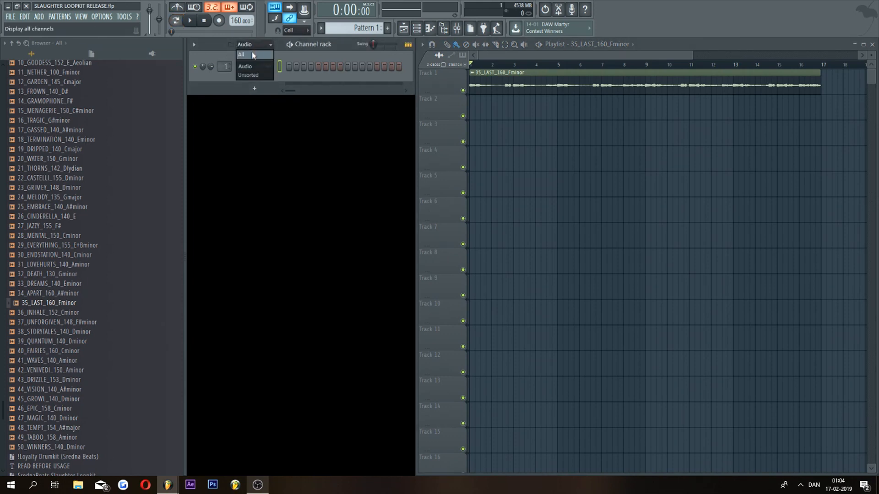
{"action": "left_click", "coordinate": [253, 54]}
{"action": "right_click", "coordinate": [255, 68]}
{"action": "left_click", "coordinate": [297, 155]}
{"action": "key", "text": "Return"}
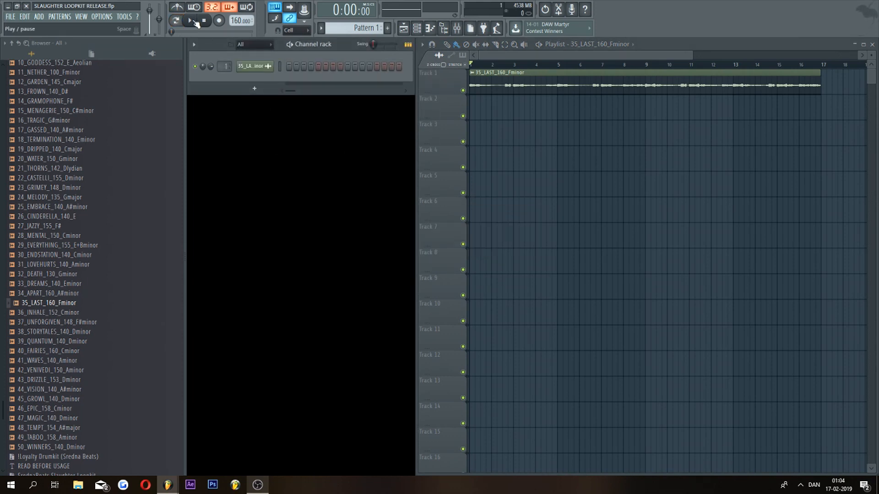
Step: Play the 35_LAST_160_Fminor clip in the playlist and stop playback
{"action": "left_click", "coordinate": [194, 22]}
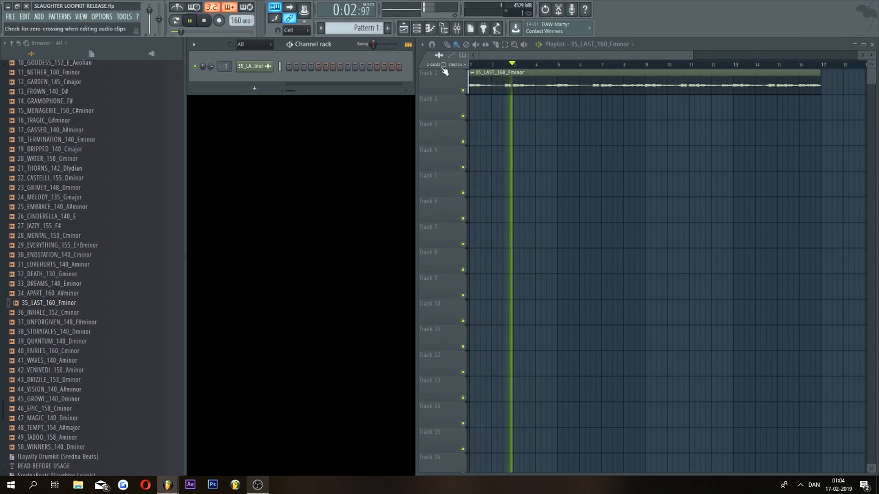
{"action": "left_click_drag", "start_coordinate": [697, 58], "coordinate": [765, 55]}
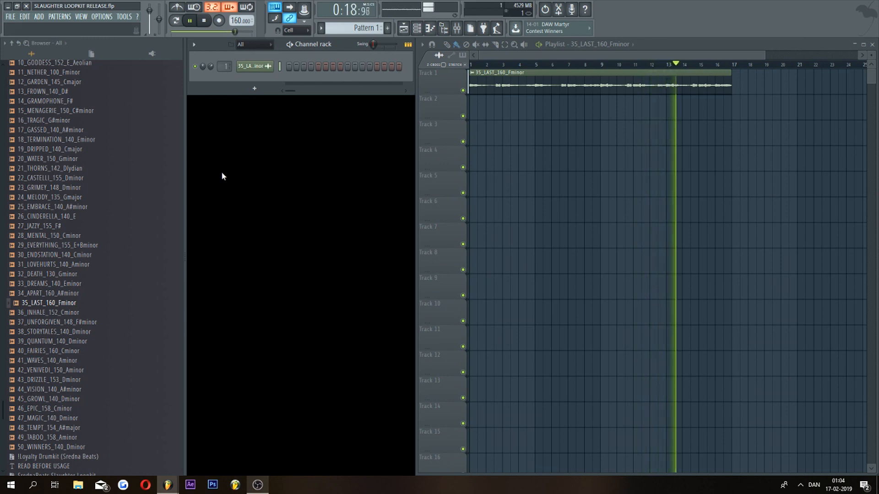
{"action": "key", "text": "space"}
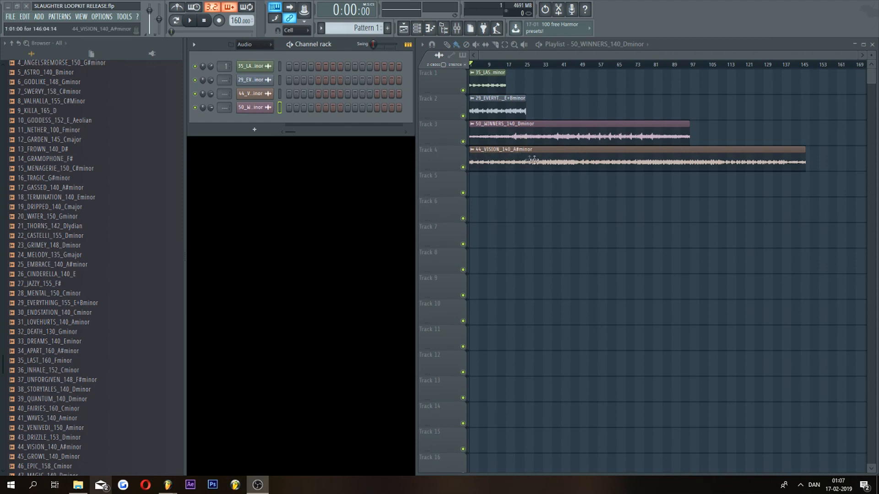
Step: Solo Track 1 to isolate the 35_LAST_160_Fminor clip from the other three loops
{"action": "left_click", "coordinate": [494, 52]}
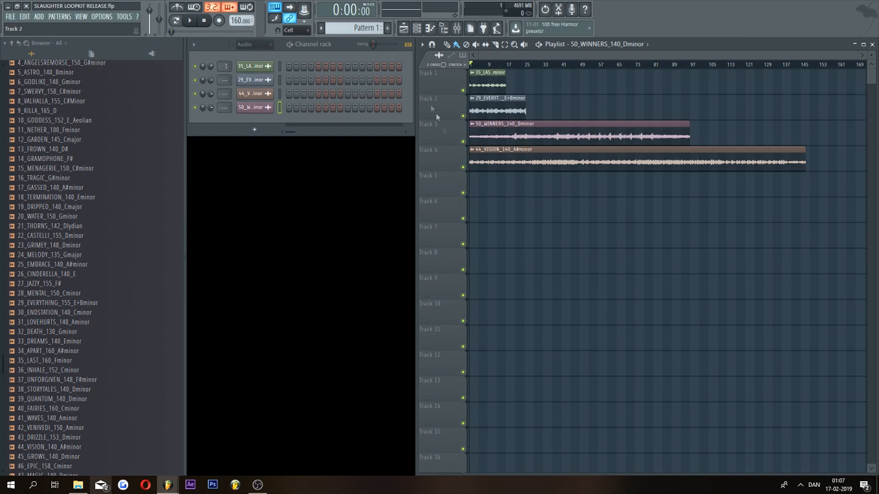
{"action": "scroll", "coordinate": [494, 68], "scroll_direction": "up", "scroll_amount": 5}
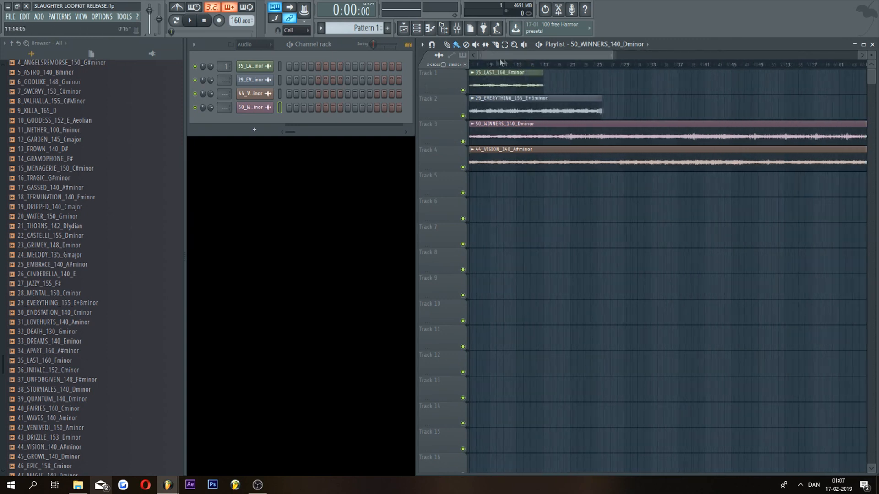
{"action": "scroll", "coordinate": [623, 60], "scroll_direction": "down", "scroll_amount": 5}
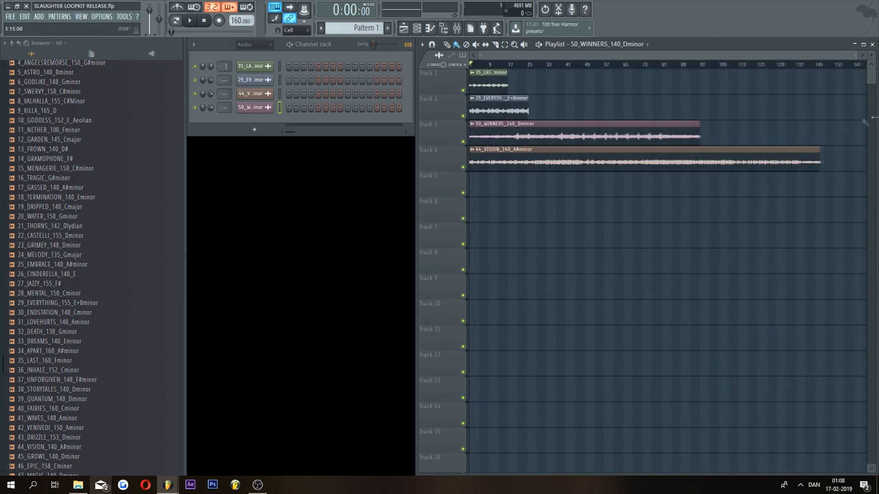
{"action": "right_click", "coordinate": [463, 91]}
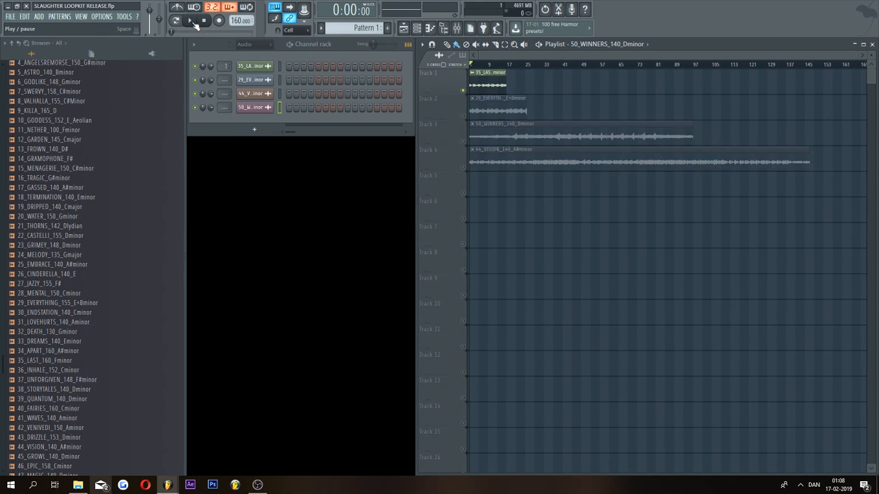
Step: Solo Track 2 instead of Track 1, play the 29_EVERYTHING_155_E+Bminor clip and stop playback
{"action": "right_click", "coordinate": [463, 91]}
{"action": "right_click", "coordinate": [462, 116]}
{"action": "left_click", "coordinate": [190, 20]}
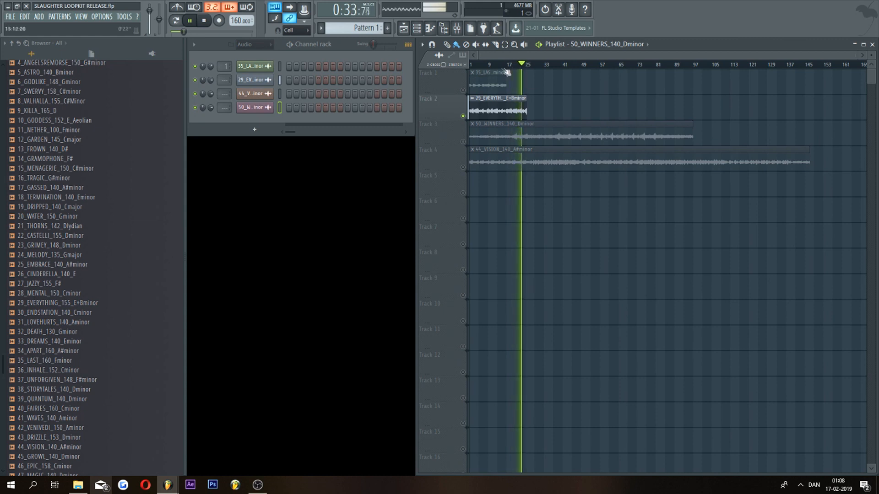
{"action": "left_click", "coordinate": [212, 23]}
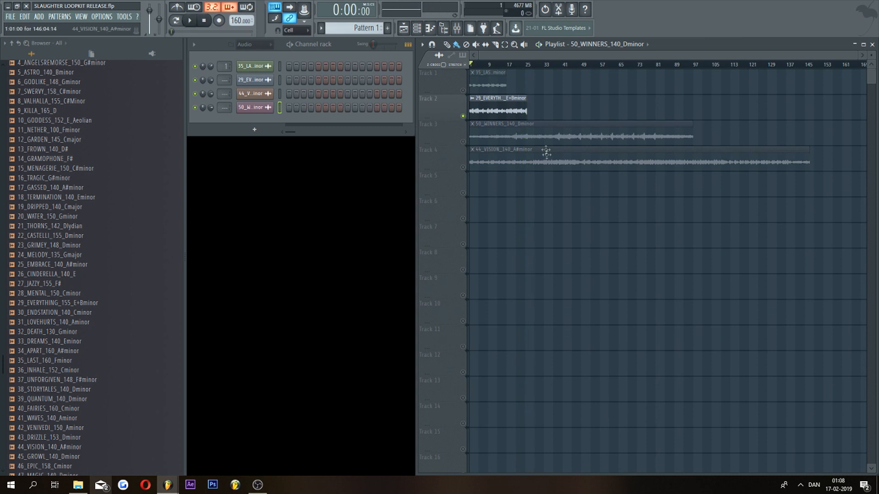
Step: Solo Track 3 and play the 50_WINNERS_140_Dminor clip, jumping to about bars 22, 40 and 62
{"action": "left_click", "coordinate": [465, 125]}
{"action": "left_click", "coordinate": [189, 20]}
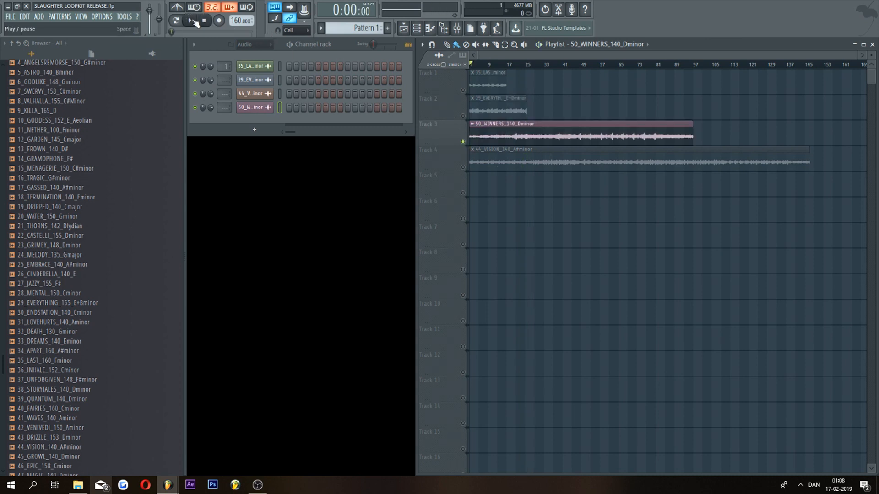
{"action": "left_click", "coordinate": [521, 65]}
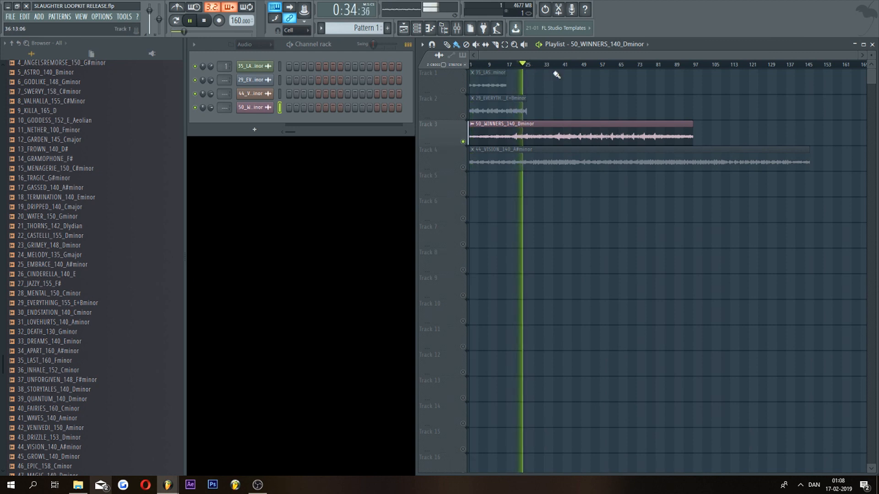
{"action": "left_click", "coordinate": [562, 65]}
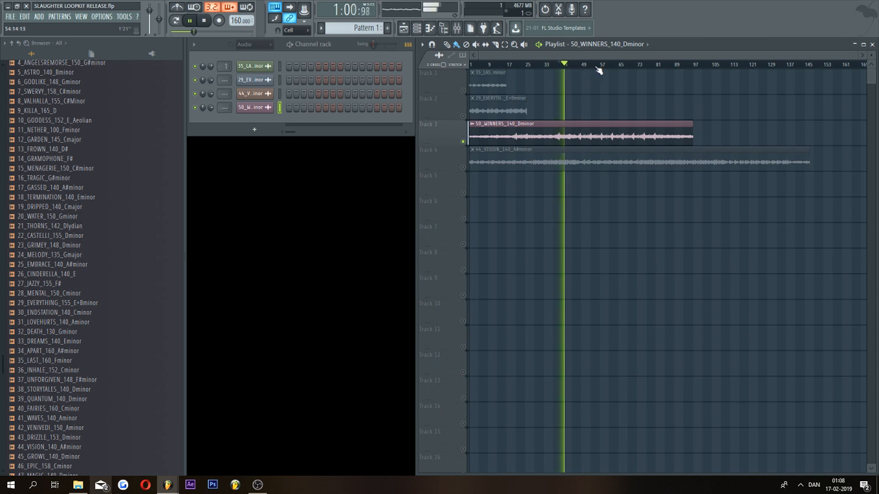
{"action": "left_click", "coordinate": [616, 65]}
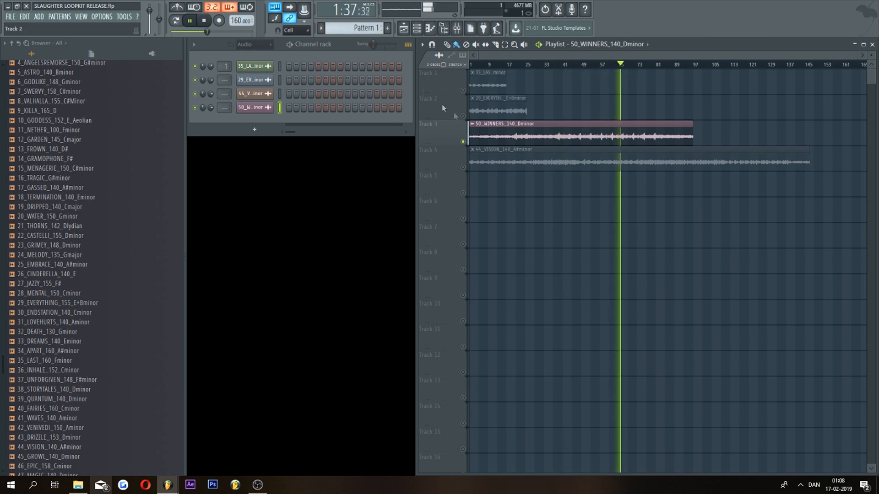
Step: Solo Track 4, play 44_VISION_140_A#minor from its start and about bars 24, 63 and 71, then stop and unsolo it
{"action": "right_click", "coordinate": [463, 141]}
{"action": "right_click", "coordinate": [464, 167]}
{"action": "left_click", "coordinate": [470, 65]}
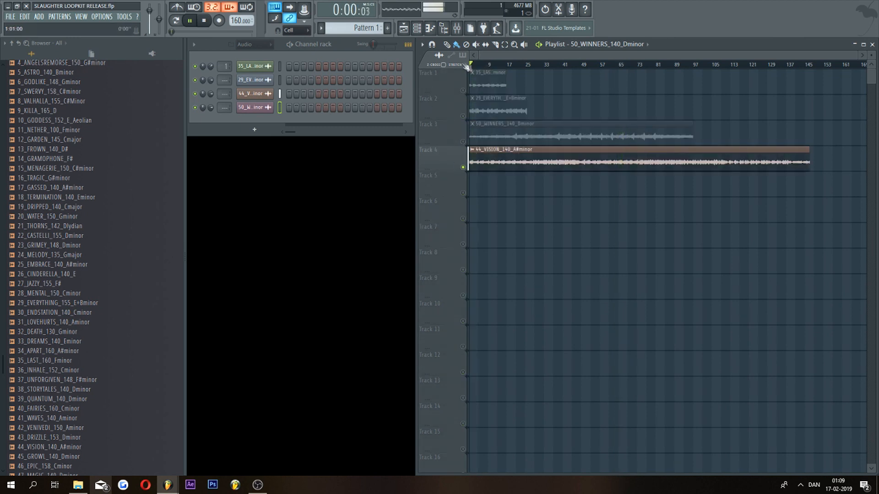
{"action": "left_click", "coordinate": [525, 65]}
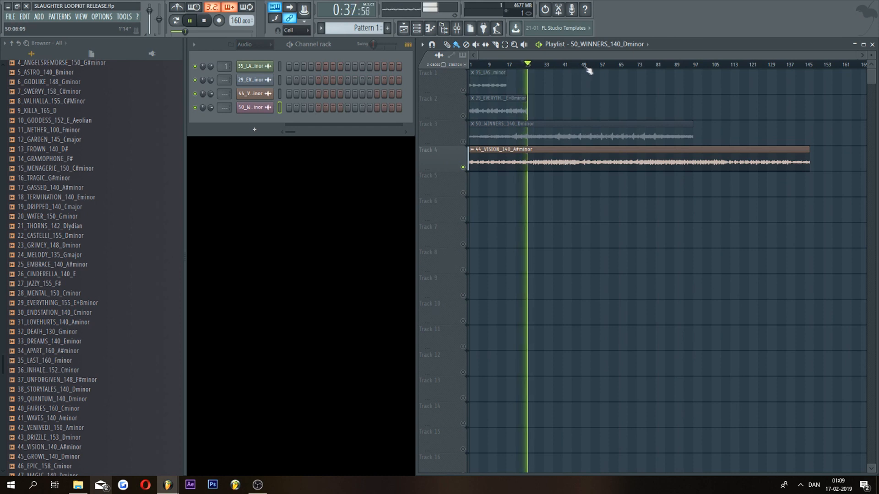
{"action": "left_click", "coordinate": [617, 65]}
{"action": "left_click", "coordinate": [637, 65]}
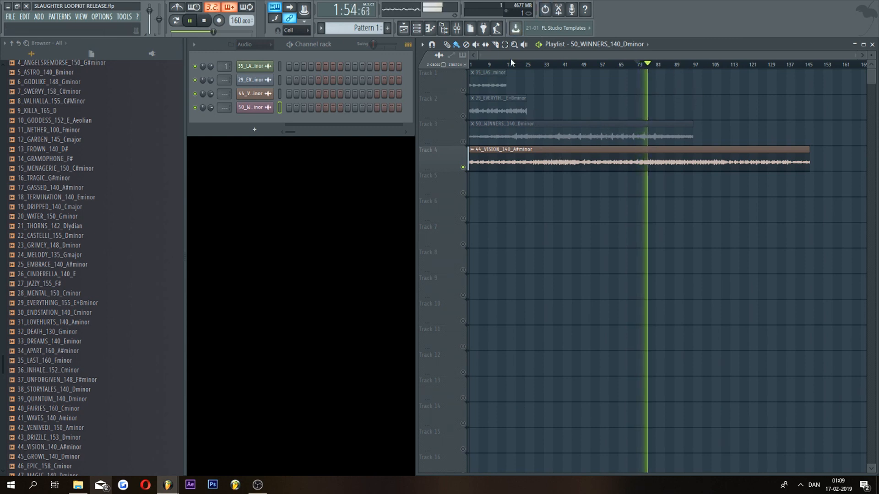
{"action": "left_click", "coordinate": [203, 28]}
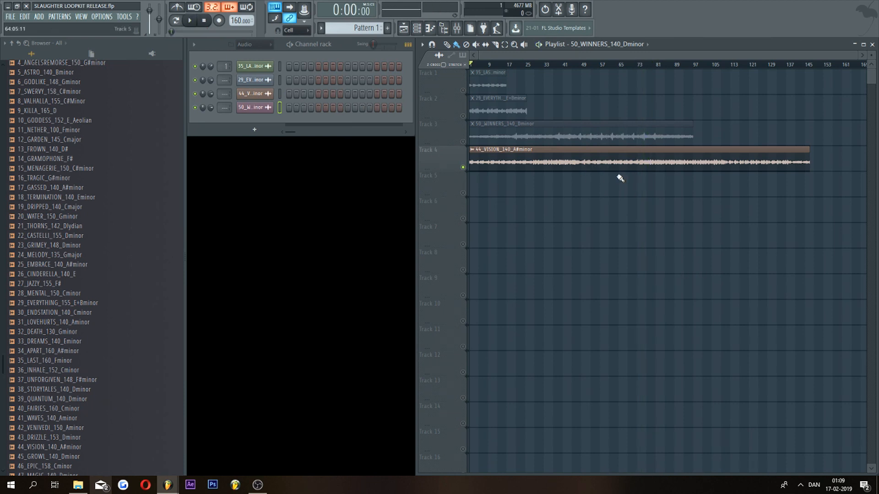
{"action": "right_click", "coordinate": [524, 168]}
{"action": "right_click", "coordinate": [463, 167]}
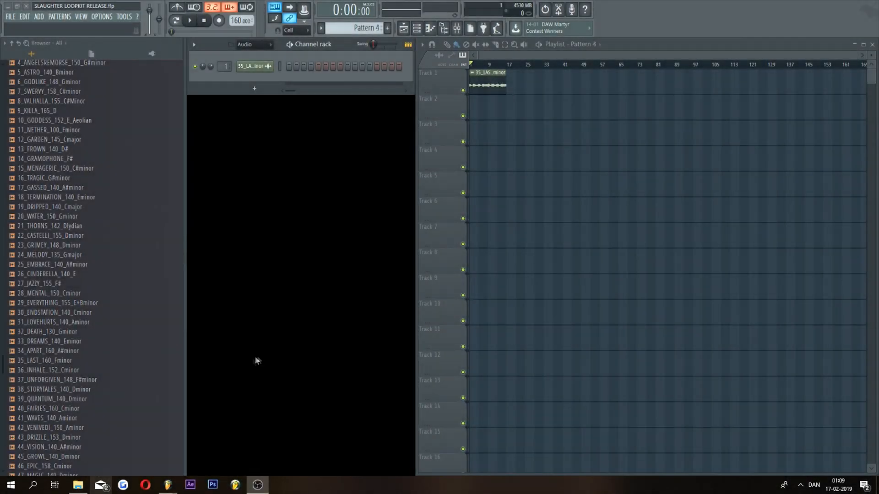
Step: Add the 808 – Water sample from the Loyalty Drumkit's 808s folder as a new channel routed to mixer track 2
{"action": "scroll", "coordinate": [117, 365], "scroll_direction": "up", "scroll_amount": 7}
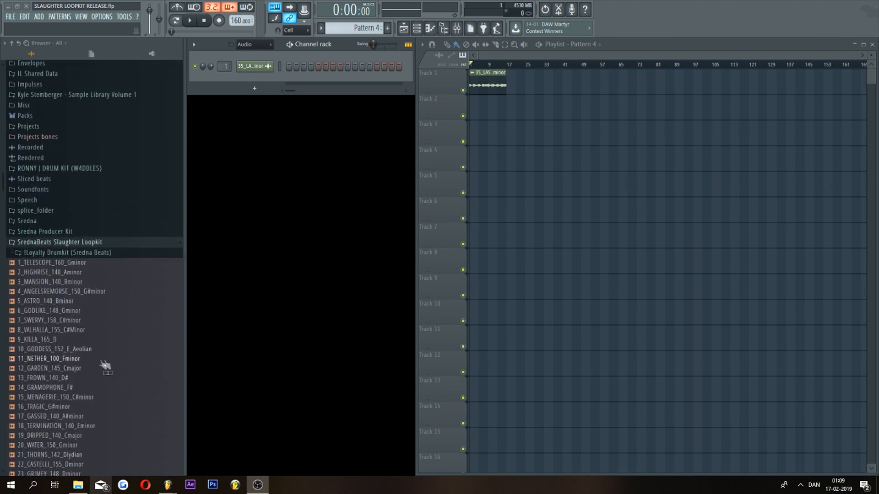
{"action": "scroll", "coordinate": [55, 330], "scroll_direction": "down", "scroll_amount": 3}
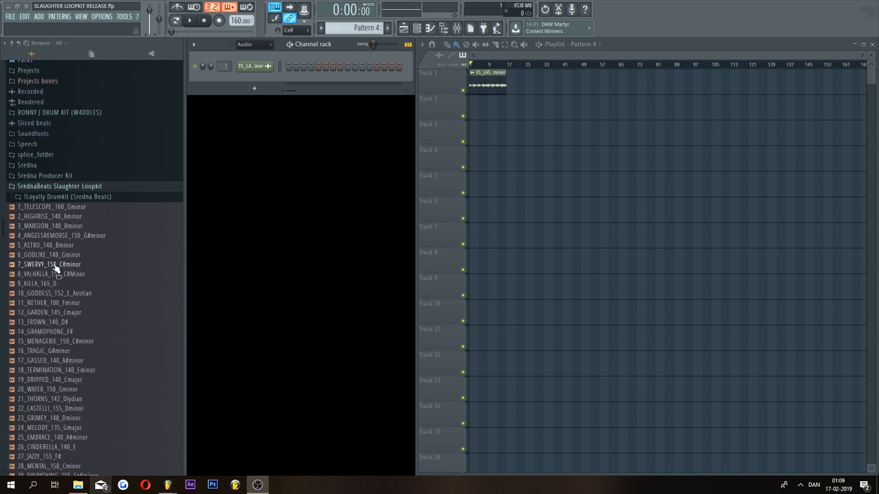
{"action": "scroll", "coordinate": [61, 267], "scroll_direction": "down", "scroll_amount": 5}
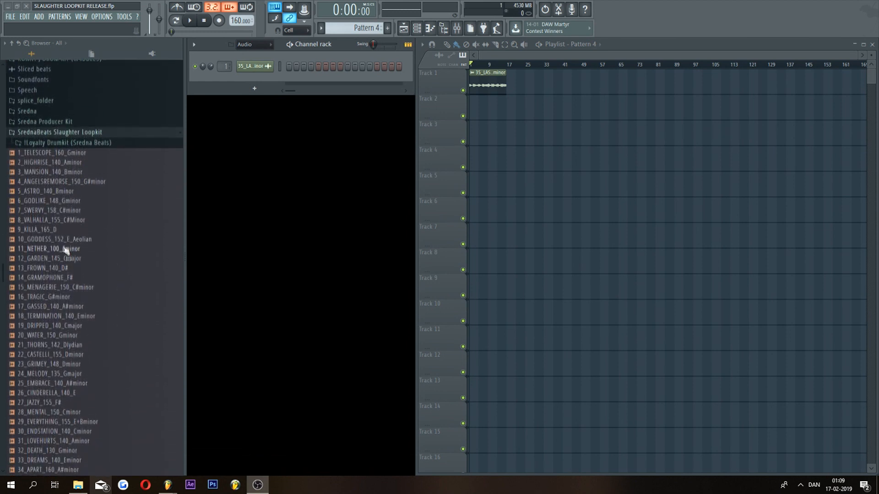
{"action": "left_click", "coordinate": [104, 140]}
{"action": "left_click", "coordinate": [54, 202]}
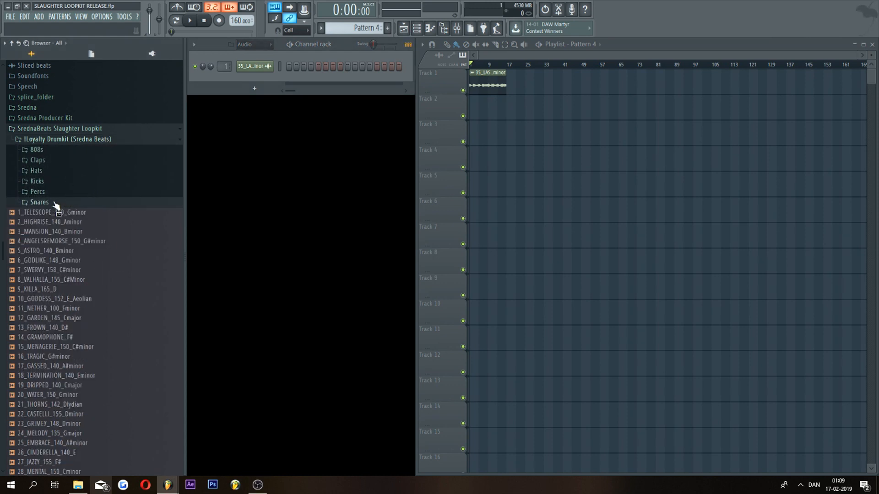
{"action": "left_click", "coordinate": [51, 151]}
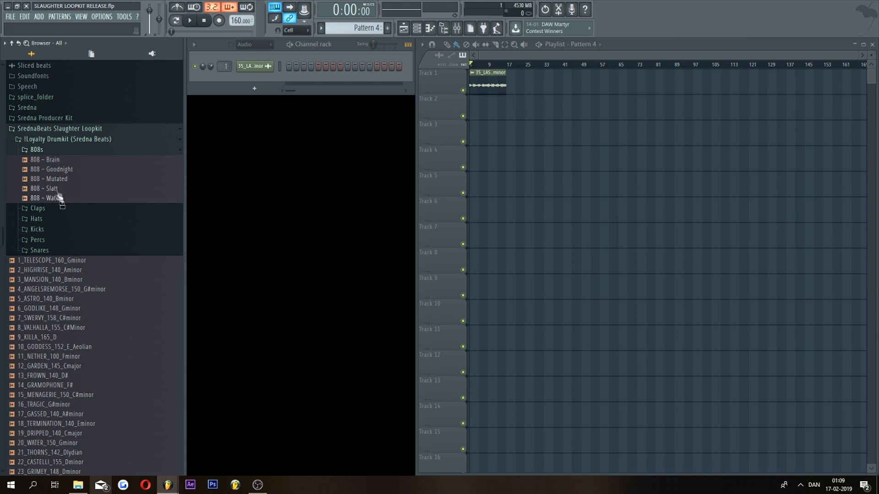
{"action": "left_click_drag", "start_coordinate": [82, 202], "coordinate": [272, 79]}
{"action": "right_click", "coordinate": [273, 79]}
{"action": "left_click", "coordinate": [301, 132]}
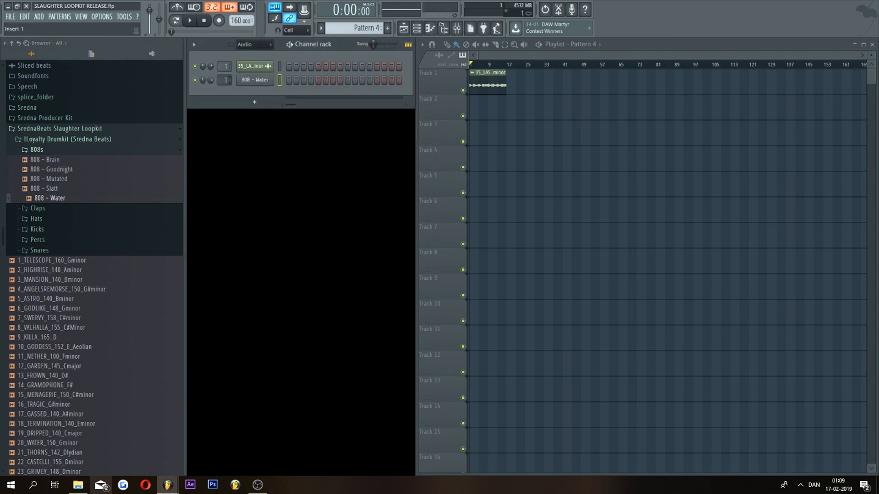
Step: Add the Clap – Fave sample from the Claps folder as a new channel on mixer track 3
{"action": "left_click", "coordinate": [49, 155]}
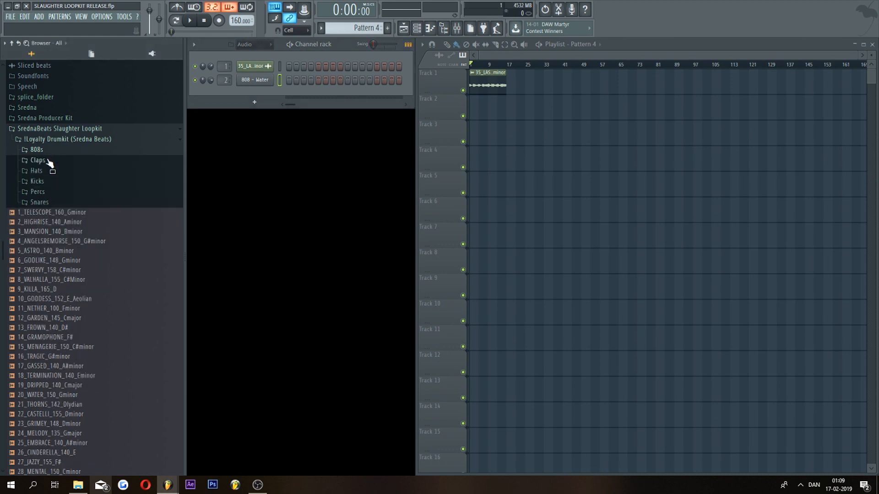
{"action": "left_click", "coordinate": [37, 160]}
{"action": "left_click_drag", "start_coordinate": [59, 190], "coordinate": [219, 93]}
{"action": "left_click", "coordinate": [57, 161]}
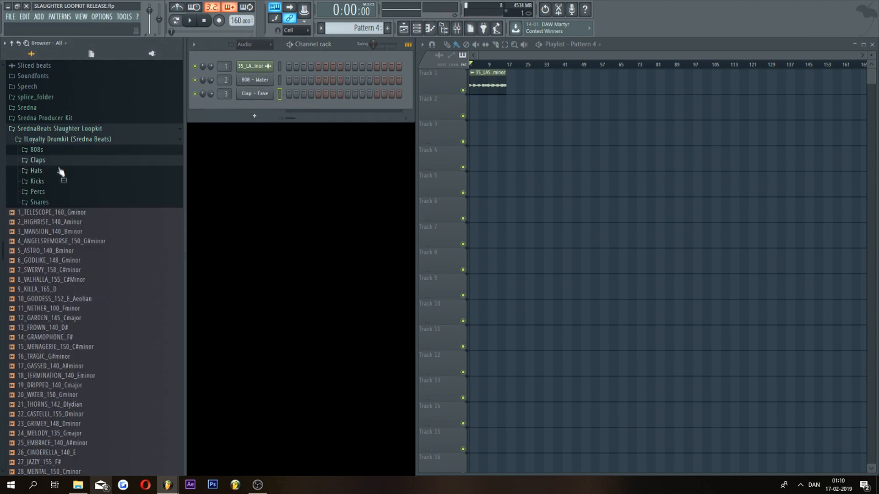
Step: Add HiHat – Hit 1 from the Hats folder as a new channel and set its fade out to 25%
{"action": "left_click", "coordinate": [60, 171]}
{"action": "left_click_drag", "start_coordinate": [46, 200], "coordinate": [248, 108]}
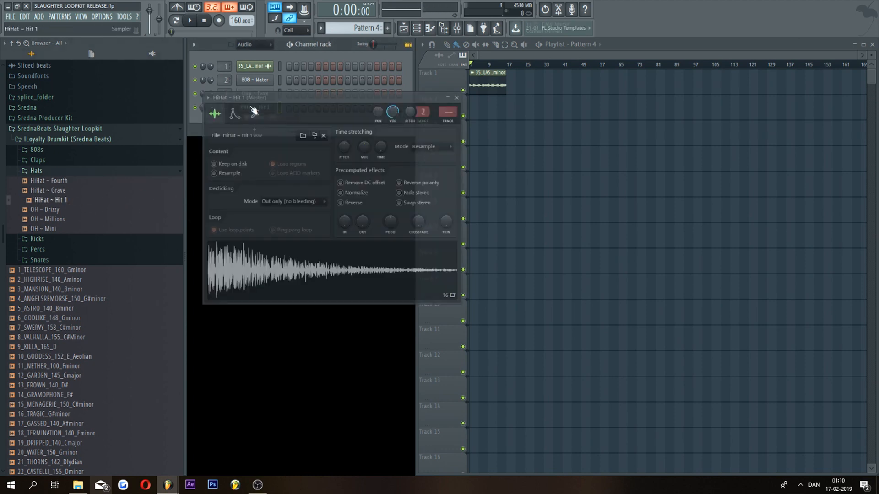
{"action": "left_click_drag", "start_coordinate": [364, 227], "coordinate": [364, 219]}
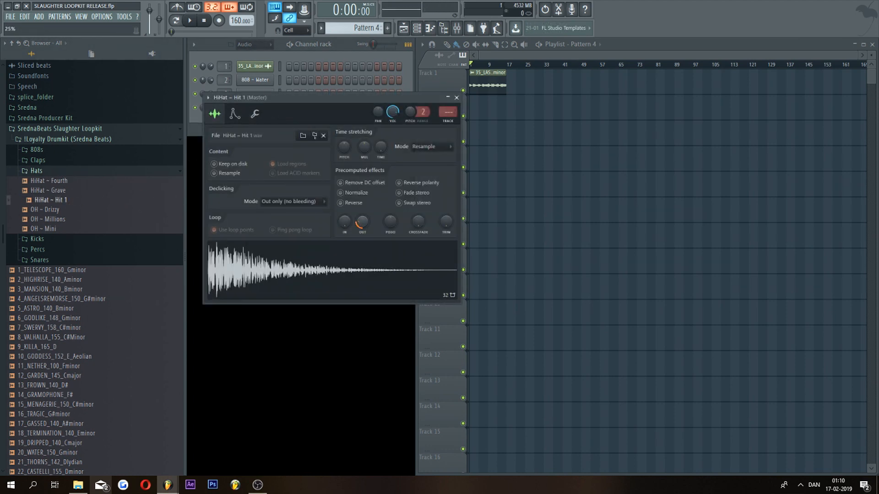
{"action": "left_click", "coordinate": [456, 98]}
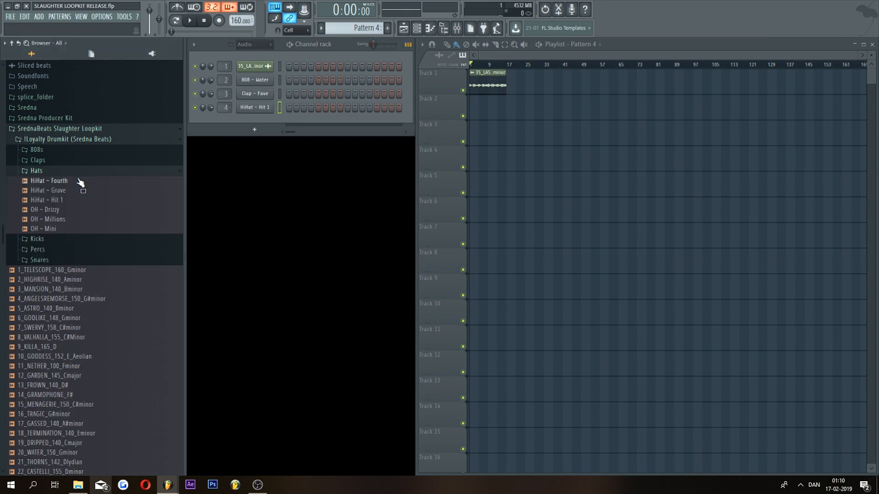
Step: Add OH – Millions from the Hats folder and Kick – Rack from the Kicks folder as new channels
{"action": "left_click_drag", "start_coordinate": [64, 227], "coordinate": [253, 124]}
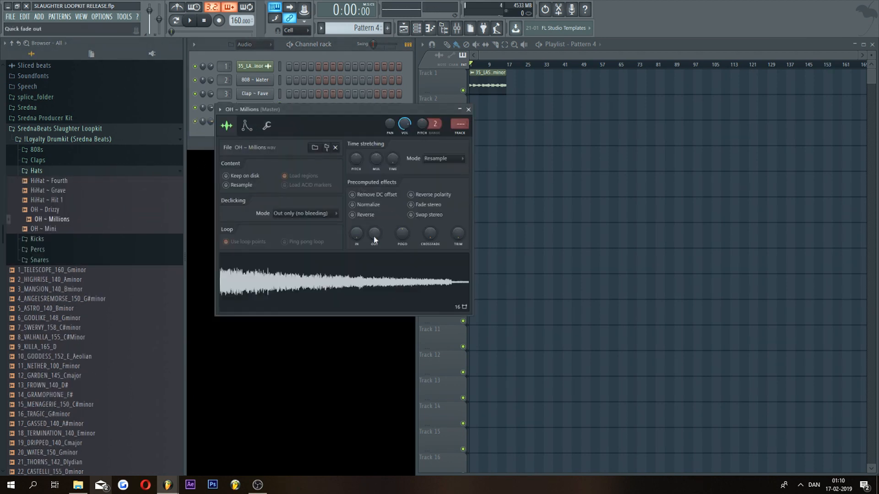
{"action": "left_click", "coordinate": [468, 110]}
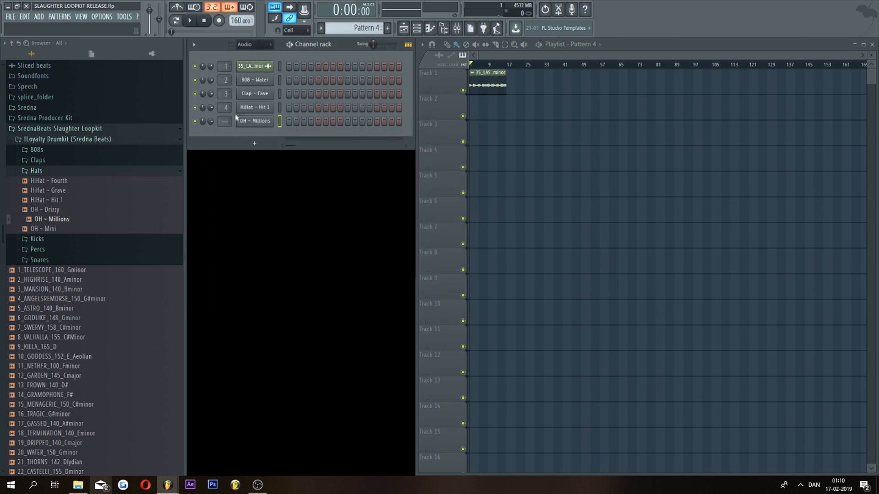
{"action": "left_click", "coordinate": [58, 170]}
{"action": "left_click", "coordinate": [58, 181]}
{"action": "left_click_drag", "start_coordinate": [50, 210], "coordinate": [263, 136]}
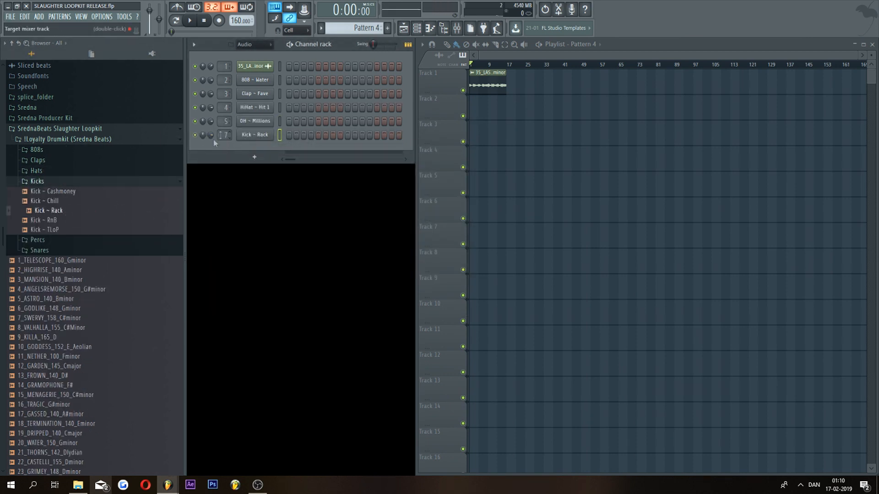
Step: Look through the Percs folder and add Snare – Zoom from the Snares folder as a new channel
{"action": "left_click", "coordinate": [76, 181]}
{"action": "left_click", "coordinate": [72, 192]}
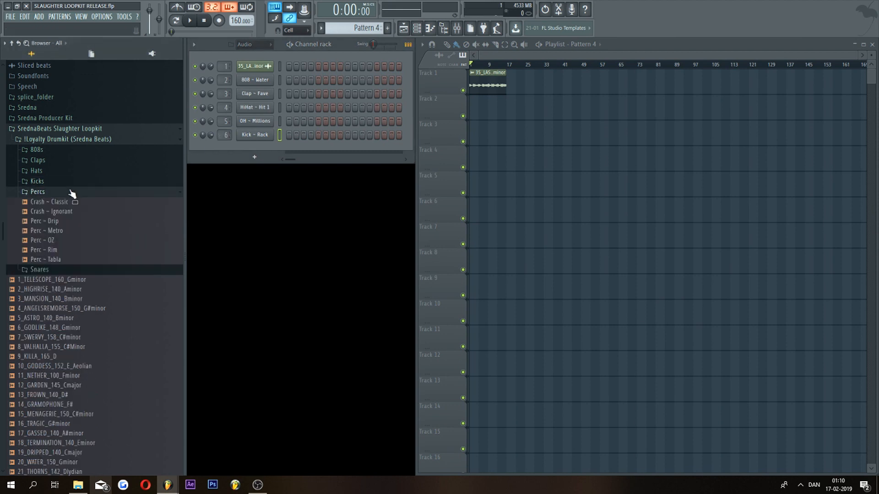
{"action": "left_click", "coordinate": [72, 192]}
{"action": "left_click", "coordinate": [60, 202]}
{"action": "left_click_drag", "start_coordinate": [53, 260], "coordinate": [259, 150]}
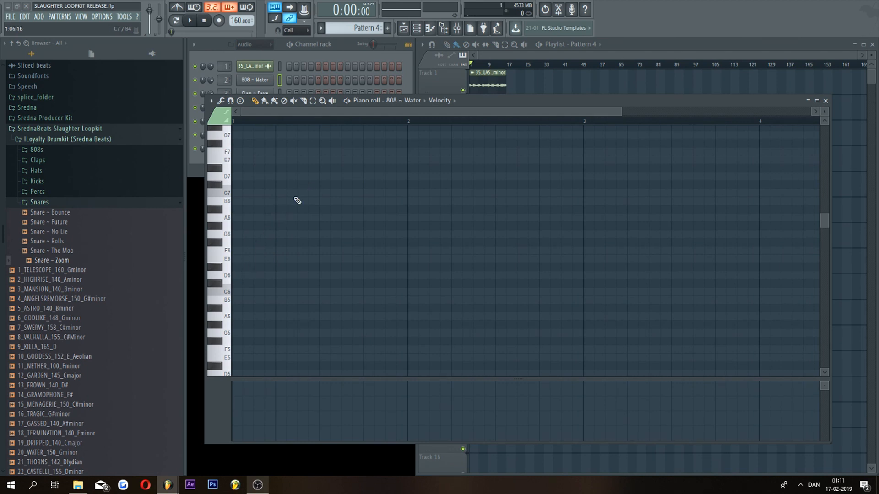
Step: Play the loop while auditioning 808 – Water keys such as A6, C7, D7 and D6 in its piano roll, then stop playback
{"action": "left_click", "coordinate": [221, 251]}
{"action": "left_click", "coordinate": [225, 258]}
{"action": "left_click", "coordinate": [190, 20]}
{"action": "left_click", "coordinate": [229, 219]}
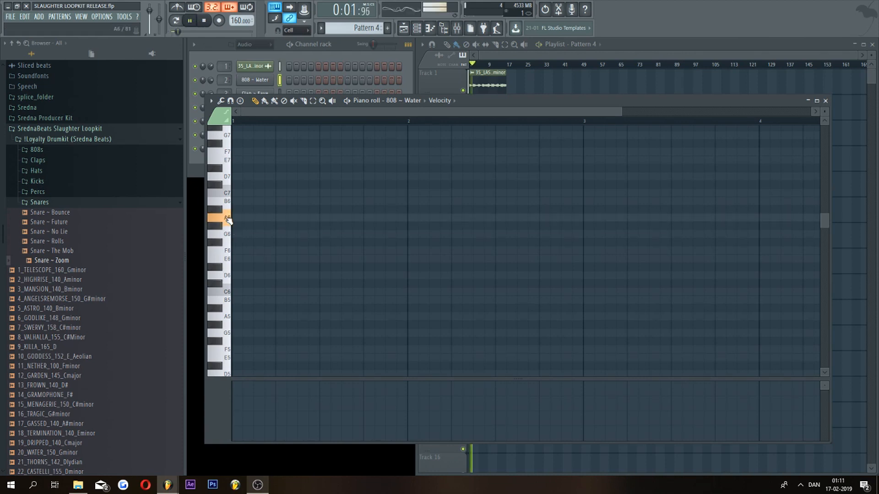
{"action": "left_click", "coordinate": [230, 193]}
{"action": "left_click", "coordinate": [227, 176]}
{"action": "left_click", "coordinate": [230, 276]}
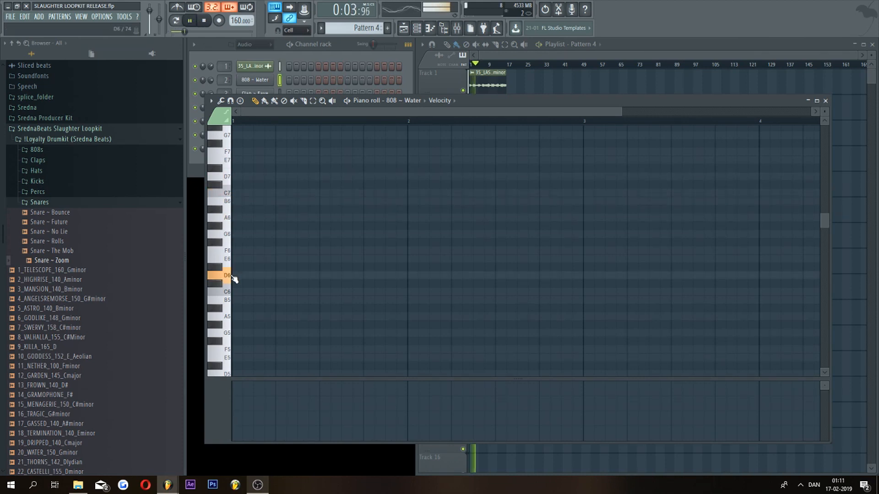
{"action": "left_click", "coordinate": [232, 279]}
{"action": "left_click", "coordinate": [231, 219]}
{"action": "key", "text": "space"}
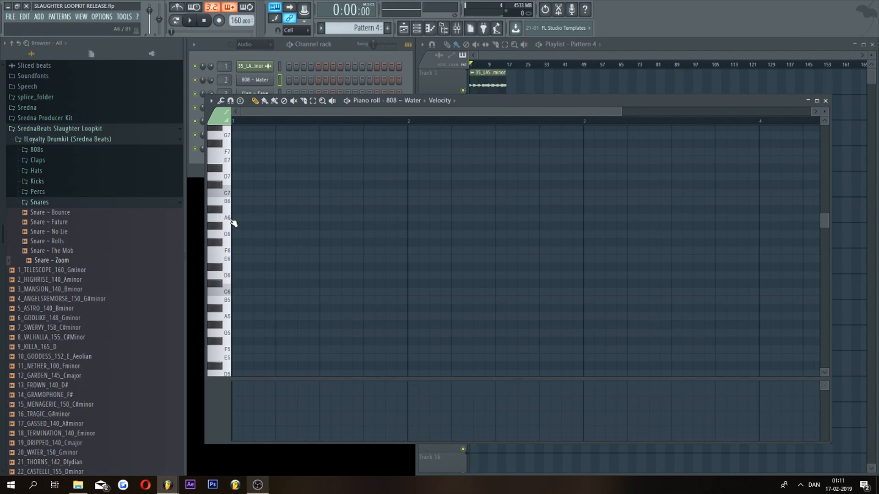
Step: Play the loop again while testing 808 – Water mainly on D6, plus F6, to find the matching root note, and stop playback
{"action": "left_click", "coordinate": [231, 220]}
{"action": "left_click", "coordinate": [231, 279]}
{"action": "key", "text": "space"}
{"action": "left_click", "coordinate": [232, 280]}
{"action": "left_click", "coordinate": [233, 280]}
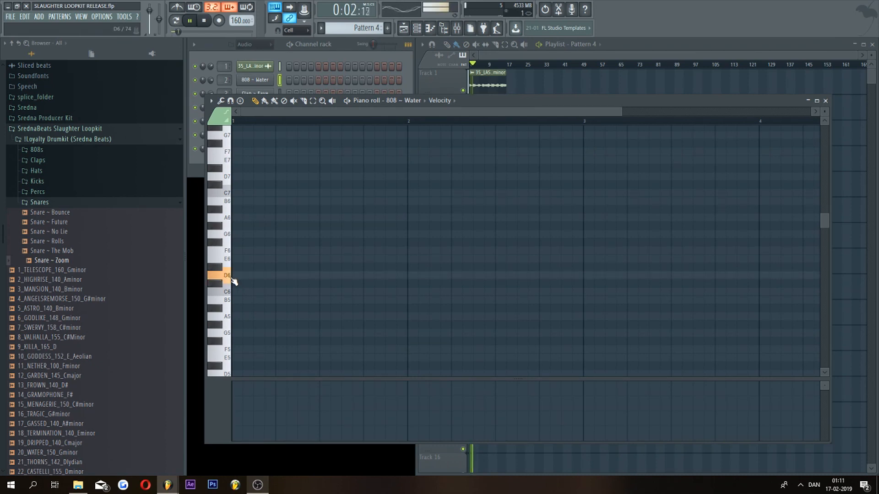
{"action": "left_click", "coordinate": [231, 264]}
{"action": "left_click", "coordinate": [232, 280]}
{"action": "left_click", "coordinate": [231, 280]}
{"action": "left_click", "coordinate": [231, 251]}
{"action": "key", "text": "space"}
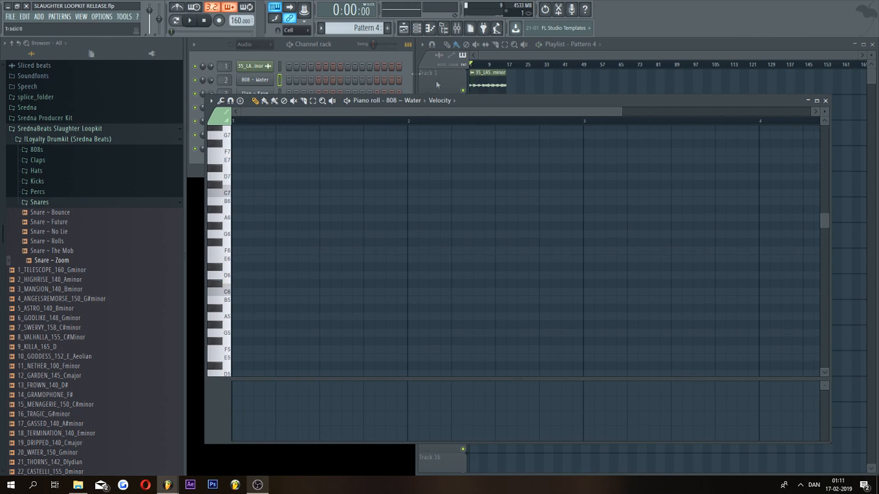
Step: Compare octaves of the 808 – Water sound by auditioning A6, A5, A4 and D5 in the piano roll
{"action": "left_click", "coordinate": [232, 221]}
{"action": "left_click", "coordinate": [231, 222]}
{"action": "scroll", "coordinate": [262, 245], "scroll_direction": "down", "scroll_amount": 5}
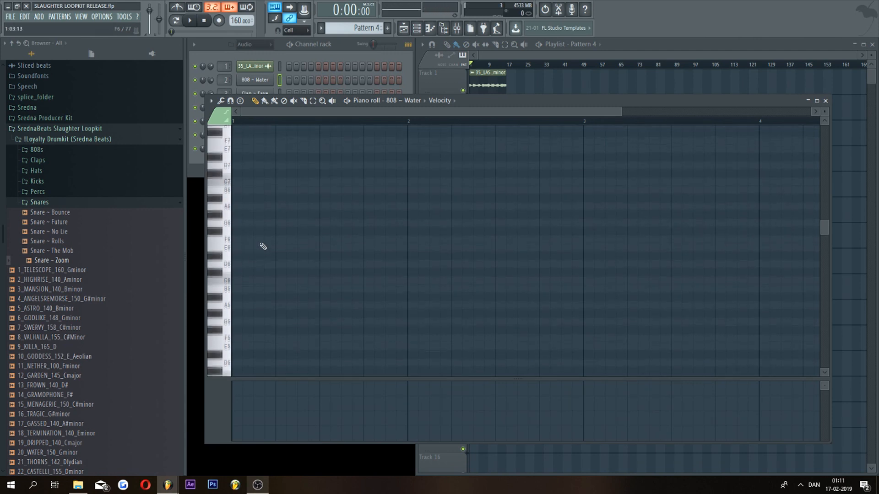
{"action": "scroll", "coordinate": [256, 256], "scroll_direction": "down", "scroll_amount": 1}
{"action": "left_click", "coordinate": [231, 223]}
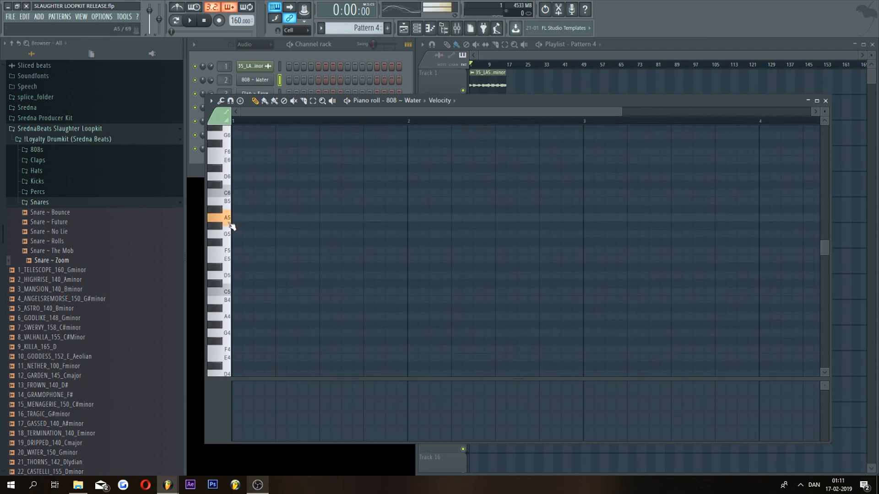
{"action": "scroll", "coordinate": [254, 227], "scroll_direction": "down", "scroll_amount": 2}
{"action": "left_click", "coordinate": [229, 292]}
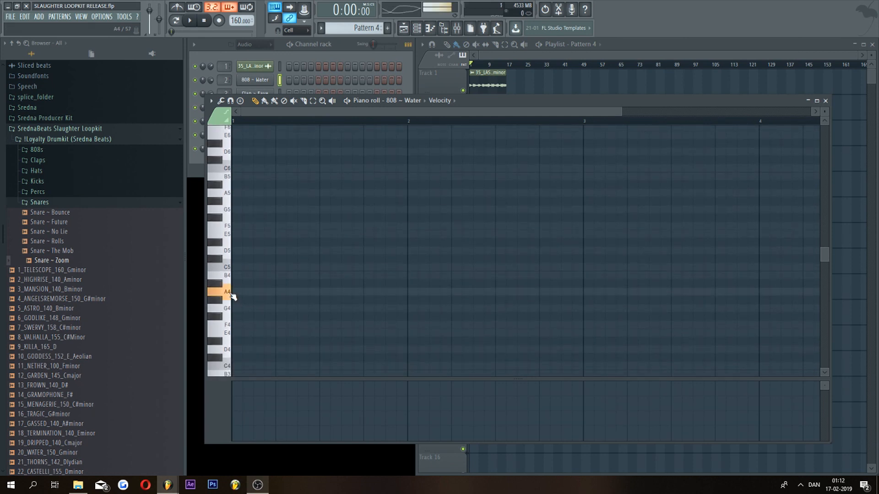
{"action": "scroll", "coordinate": [259, 284], "scroll_direction": "up", "scroll_amount": 4}
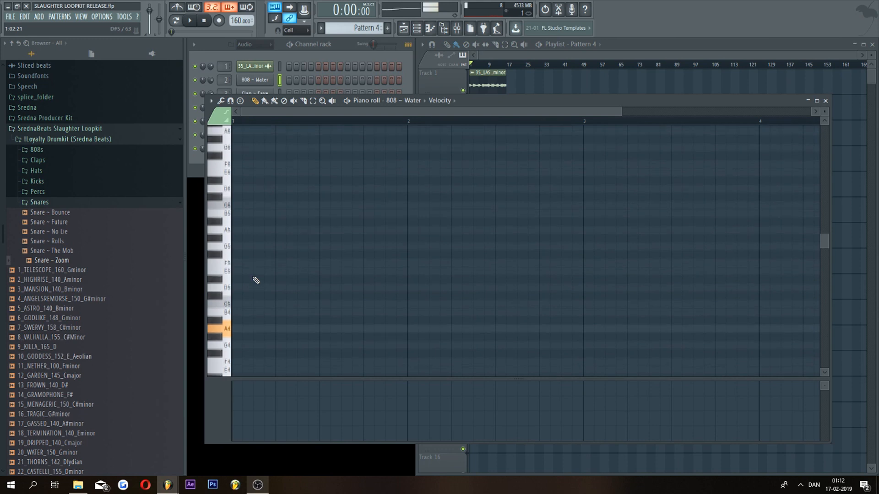
{"action": "left_click", "coordinate": [231, 303]}
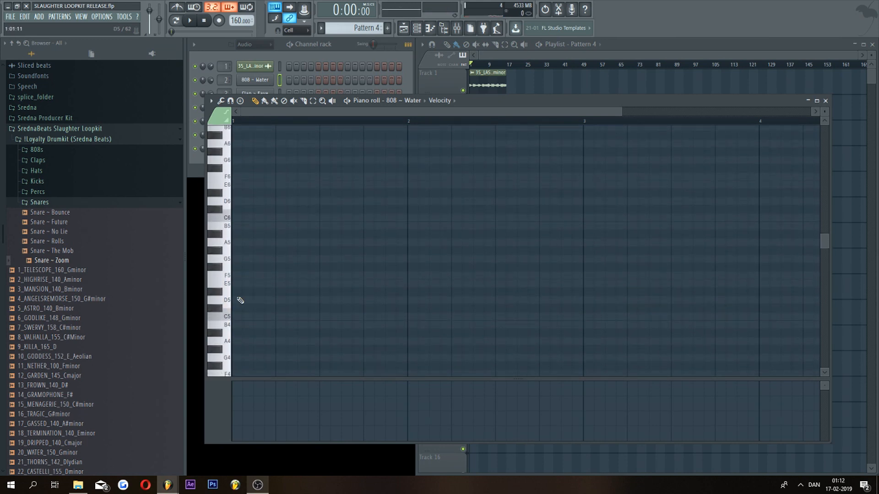
Step: Place a D5 note at the start of bar 1 for the 808 in Pattern 4 and switch to Pattern 1
{"action": "left_click", "coordinate": [239, 300]}
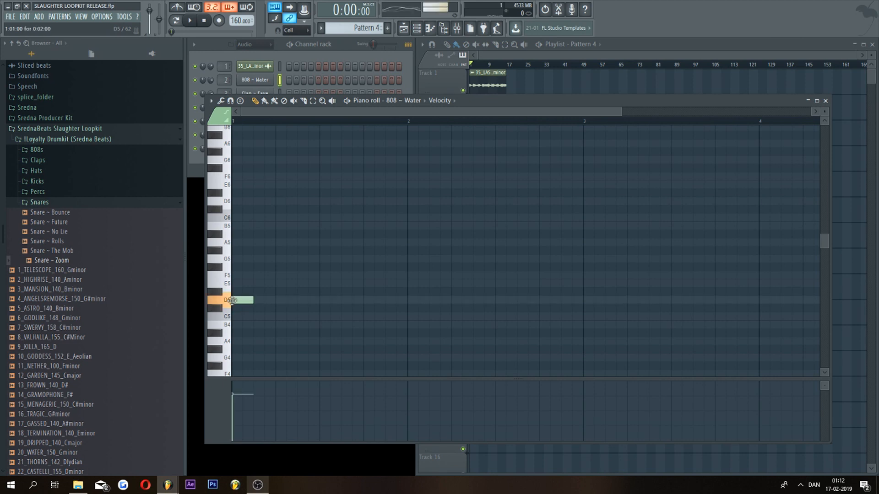
{"action": "scroll", "coordinate": [362, 28], "scroll_direction": "up", "scroll_amount": 3}
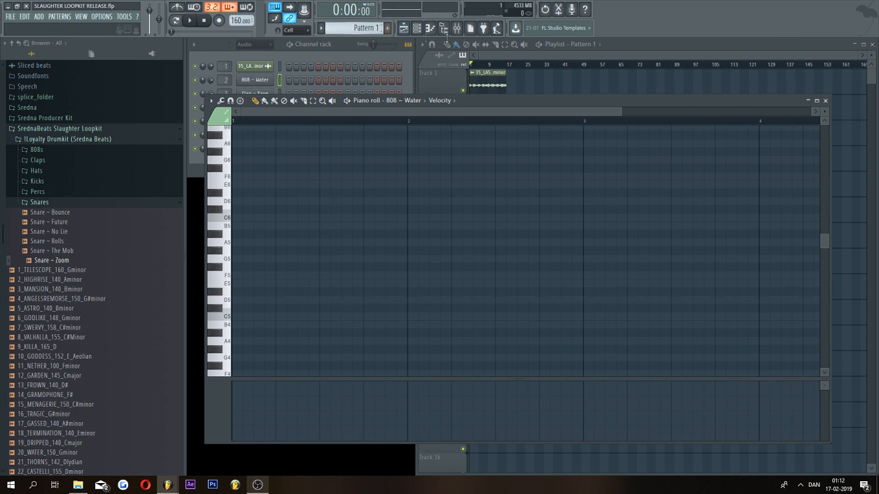
{"action": "scroll", "coordinate": [361, 28], "scroll_direction": "down", "scroll_amount": 3}
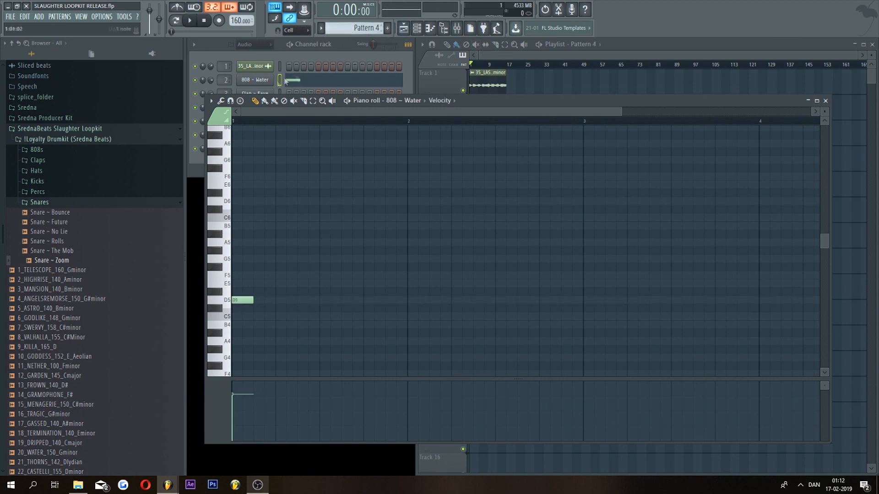
{"action": "right_click", "coordinate": [270, 79]}
{"action": "left_click", "coordinate": [358, 81]}
{"action": "left_click", "coordinate": [489, 60]}
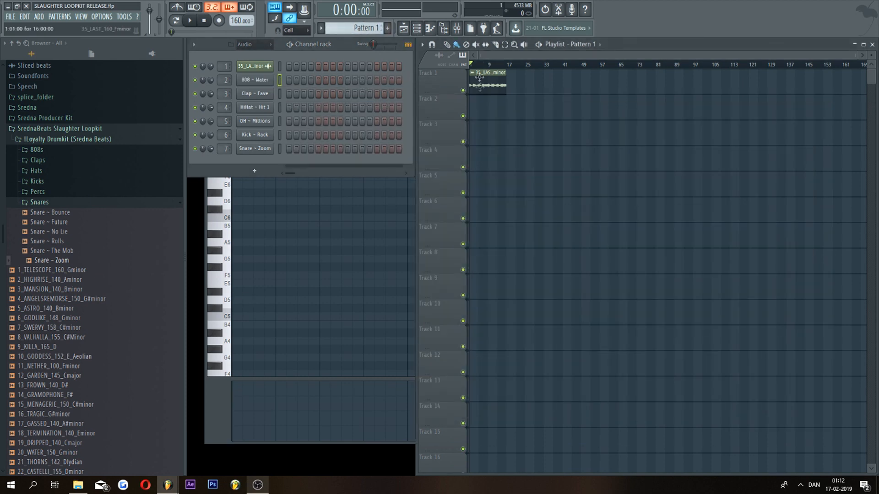
Step: Draw the 808 – Water line in Pattern 1 with two D6 notes in bar 1, D6 and F6 in bar 2, and A#5 starting bar 3
{"action": "left_click", "coordinate": [216, 218]}
{"action": "left_click", "coordinate": [237, 201]}
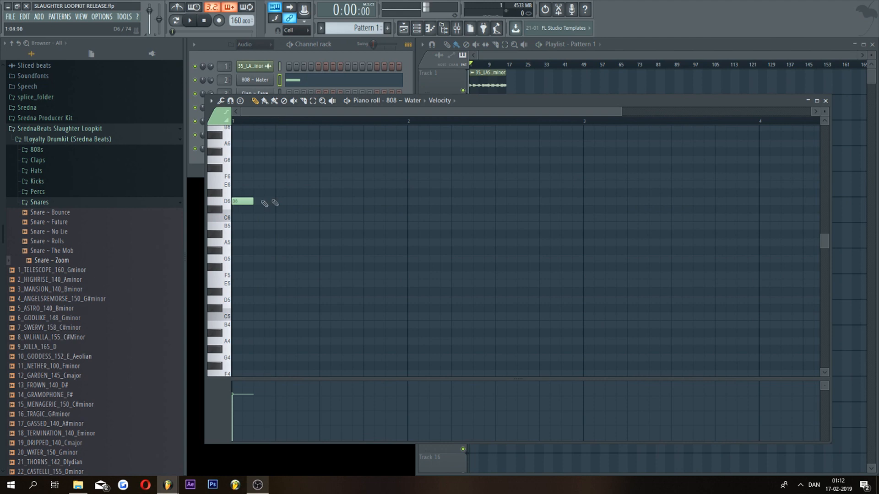
{"action": "left_click", "coordinate": [305, 202]}
{"action": "scroll", "coordinate": [394, 205], "scroll_direction": "up", "scroll_amount": 2}
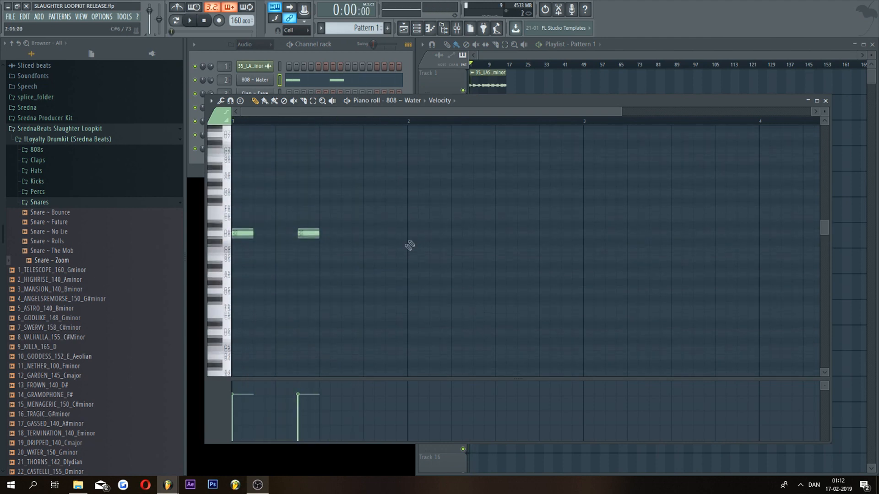
{"action": "left_click", "coordinate": [459, 251]}
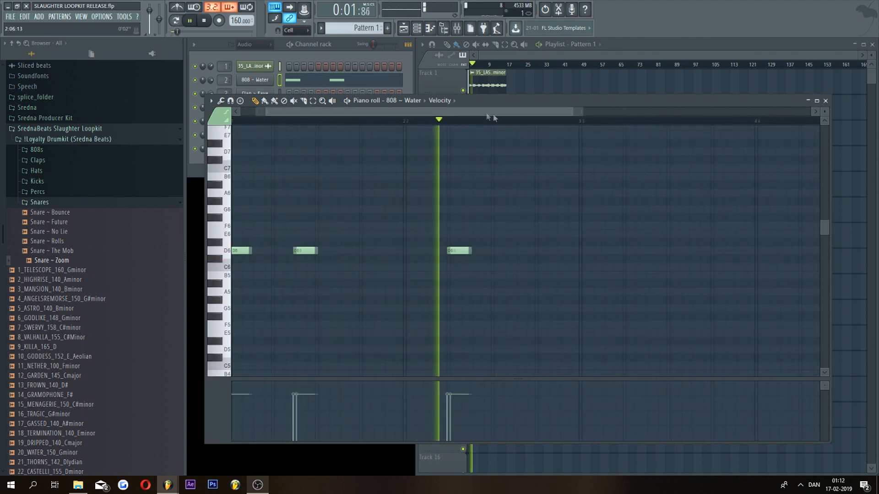
{"action": "left_click", "coordinate": [458, 226]}
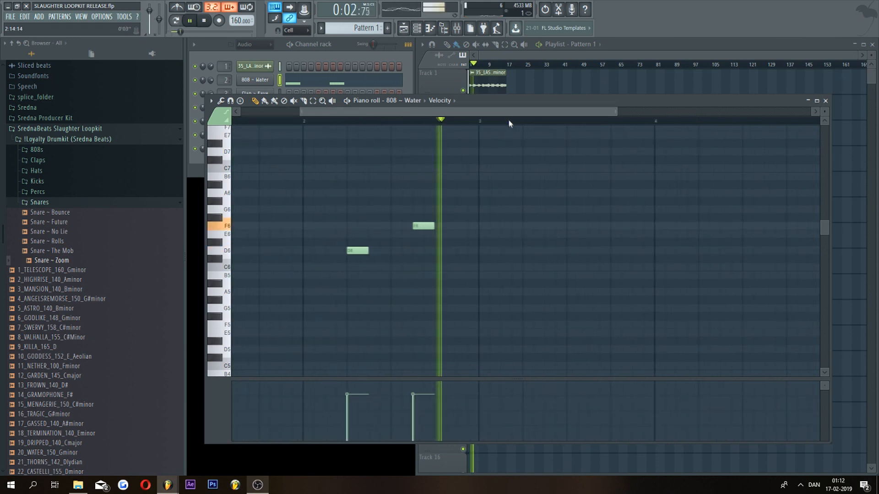
{"action": "left_click", "coordinate": [477, 284]}
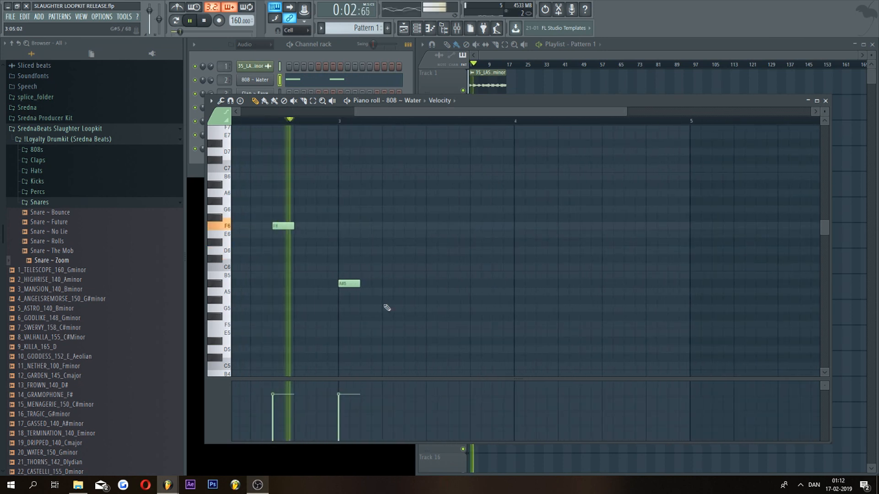
Step: Add two more A#5 notes to bar 3 and two A5 notes to bar 4 of the 808 – Water line
{"action": "left_click", "coordinate": [409, 284]}
{"action": "left_click", "coordinate": [471, 284]}
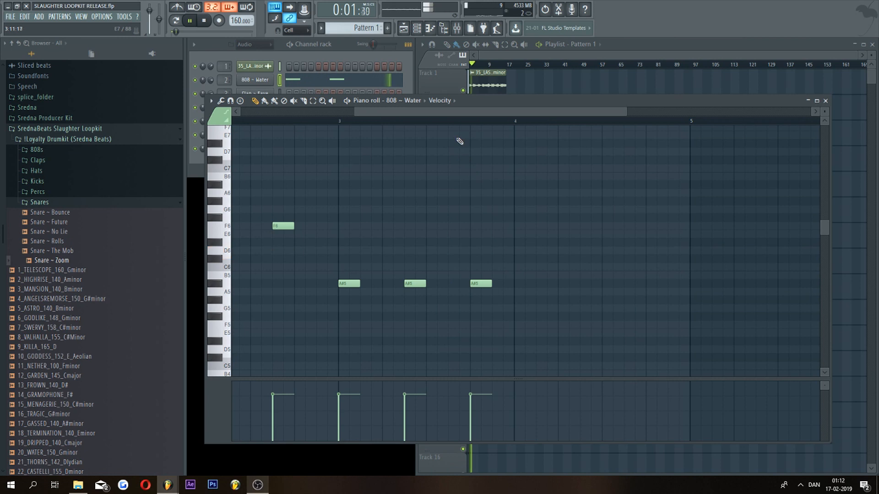
{"action": "left_click", "coordinate": [464, 292]}
{"action": "left_click", "coordinate": [536, 292]}
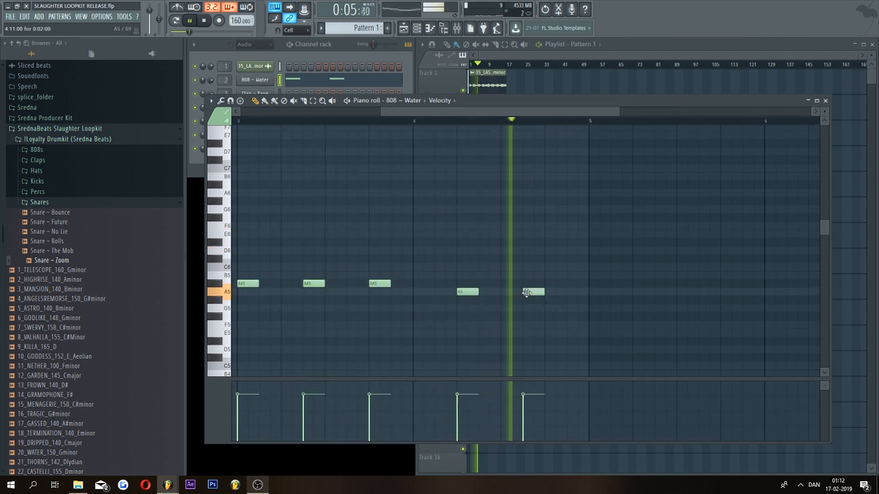
{"action": "key", "text": "space"}
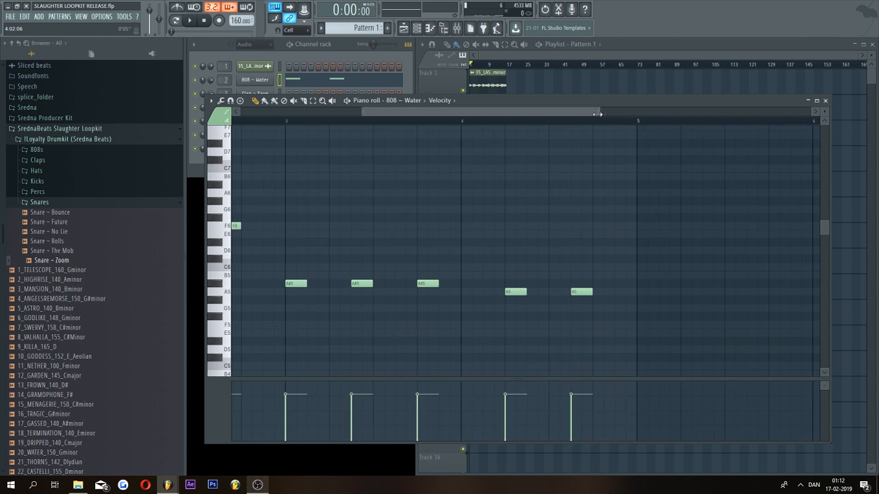
Step: Duplicate the entire four-bar 808 – Water line into bars 5 to 8
{"action": "left_click_drag", "start_coordinate": [599, 112], "coordinate": [760, 112]}
{"action": "left_click_drag", "start_coordinate": [534, 113], "coordinate": [402, 112]}
{"action": "left_click", "coordinate": [313, 101]}
{"action": "key", "text": "ctrl+a"}
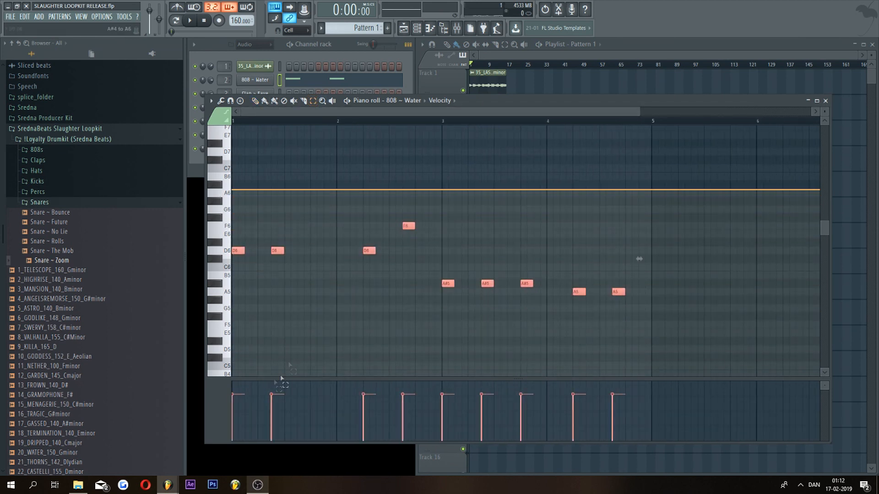
{"action": "key", "text": "ctrl+b"}
{"action": "left_click_drag", "start_coordinate": [374, 254], "coordinate": [403, 249]}
{"action": "left_click", "coordinate": [525, 208]}
{"action": "left_click_drag", "start_coordinate": [527, 114], "coordinate": [561, 115]}
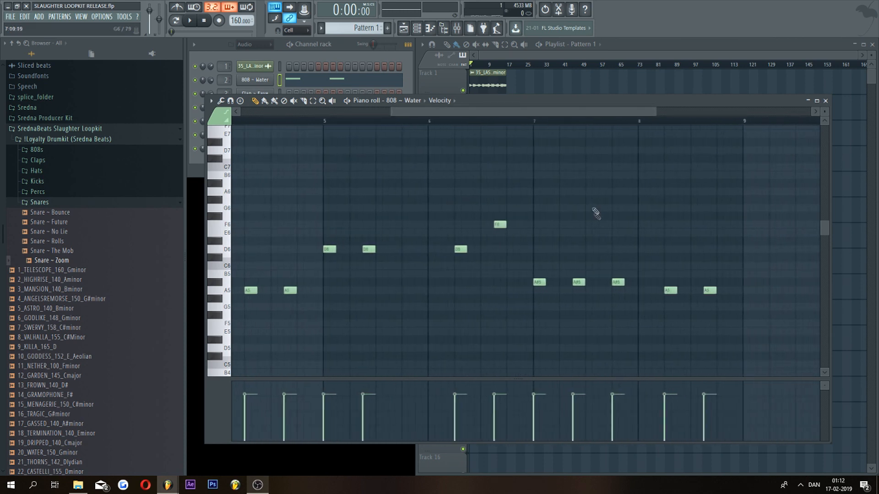
Step: Add one-step C6 and A5 notes just before the D6 in bar 6 of the 808 line and play it back
{"action": "scroll", "coordinate": [597, 264], "scroll_direction": "up", "scroll_amount": 2}
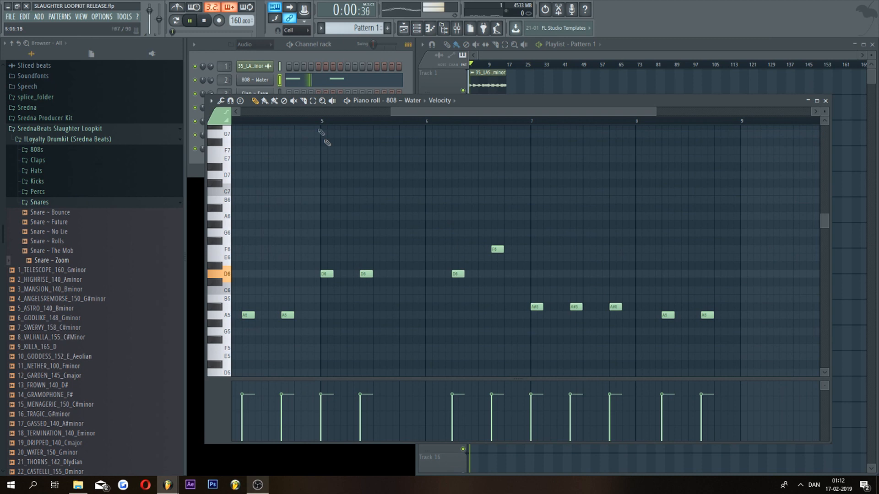
{"action": "key", "text": "space"}
{"action": "scroll", "coordinate": [450, 125], "scroll_direction": "up", "scroll_amount": 5}
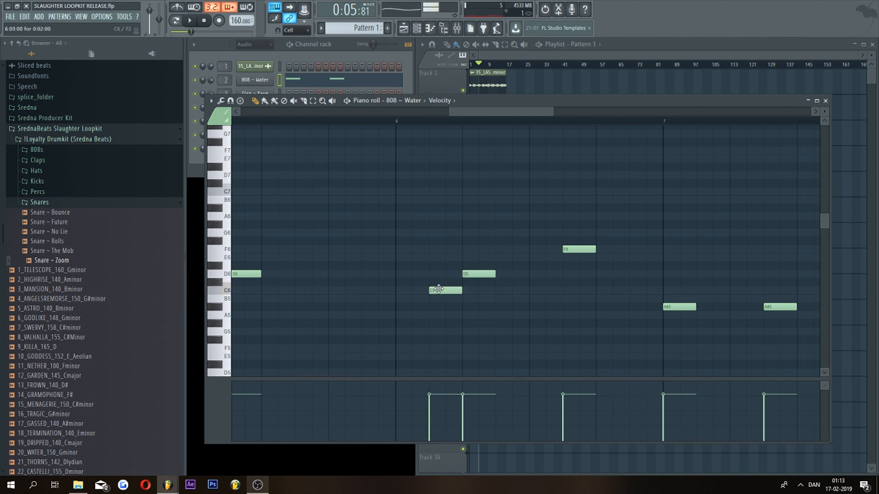
{"action": "key", "text": "space"}
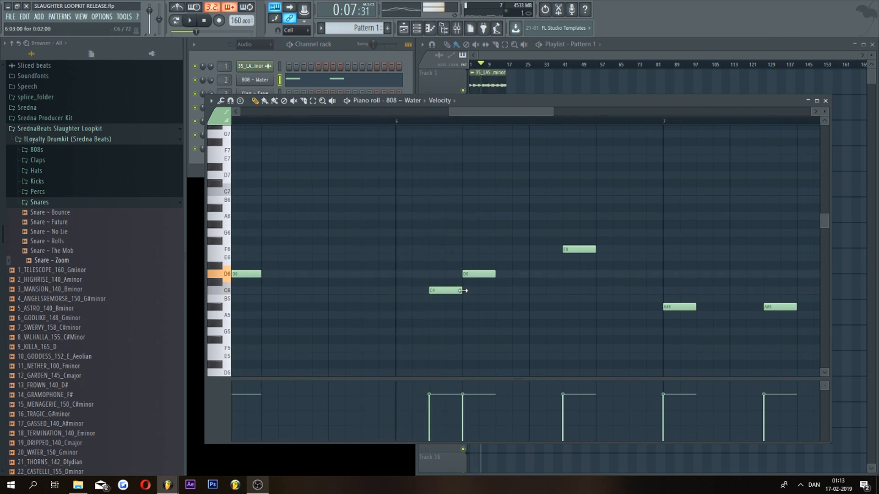
{"action": "scroll", "coordinate": [462, 311], "scroll_direction": "down", "scroll_amount": 3}
{"action": "left_click", "coordinate": [447, 283]}
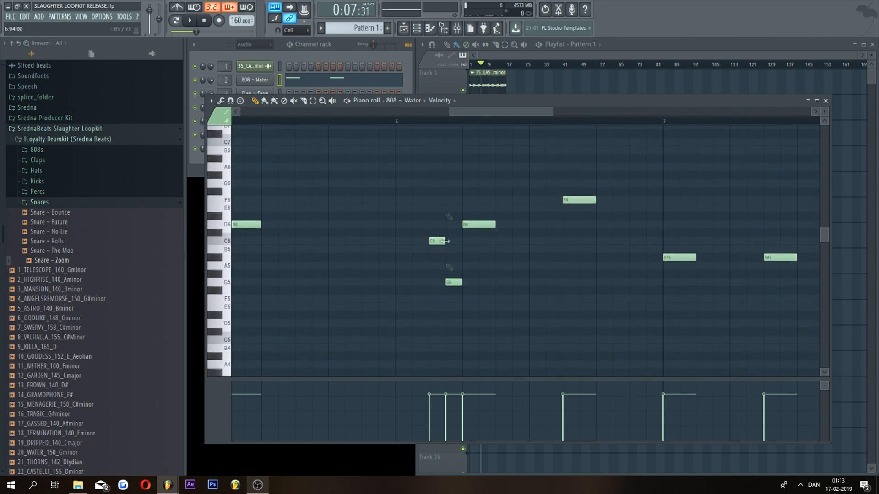
{"action": "key", "text": "space"}
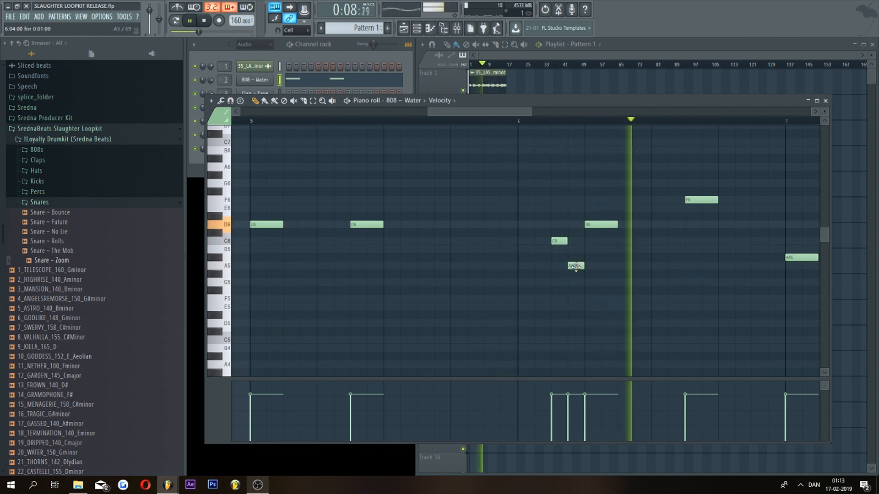
Step: Lower the velocity of the short C6 in bar 6 and raise the following A5 slightly above its neighbours
{"action": "left_click_drag", "start_coordinate": [535, 113], "coordinate": [644, 112]}
{"action": "left_click_drag", "start_coordinate": [428, 112], "coordinate": [331, 112]}
{"action": "key", "text": "space"}
{"action": "left_click_drag", "start_coordinate": [533, 112], "coordinate": [573, 113]}
{"action": "key", "text": "space"}
{"action": "scroll", "coordinate": [593, 257], "scroll_direction": "up", "scroll_amount": 1}
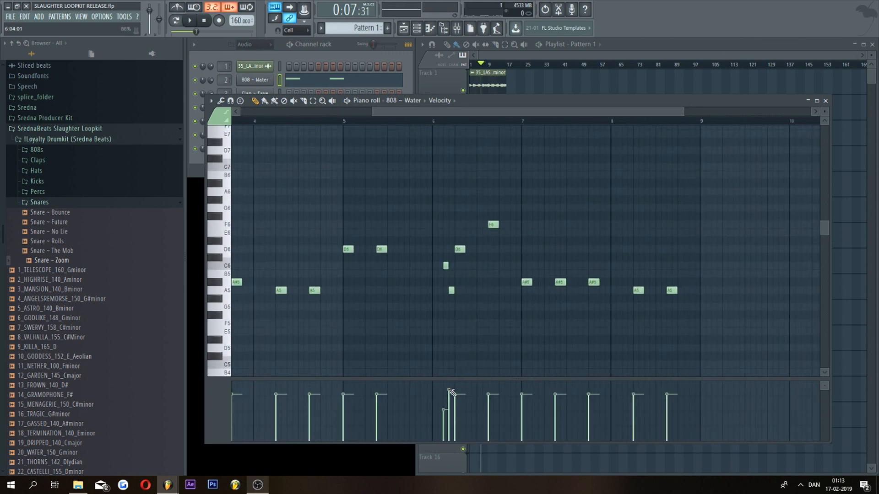
{"action": "key", "text": "space"}
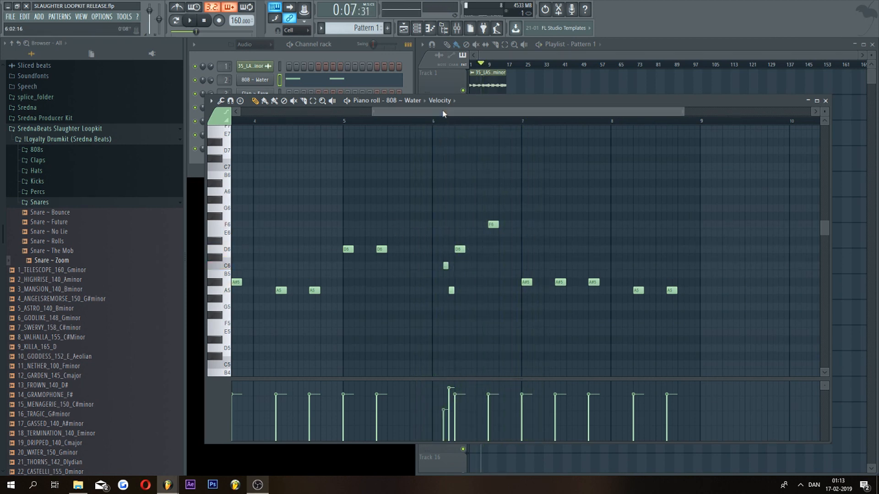
Step: Add an A#5 at the end of bar 7 and A5 and G5 at the end of bar 8, then play the line through
{"action": "key", "text": "space"}
{"action": "left_click_drag", "start_coordinate": [443, 114], "coordinate": [496, 113]}
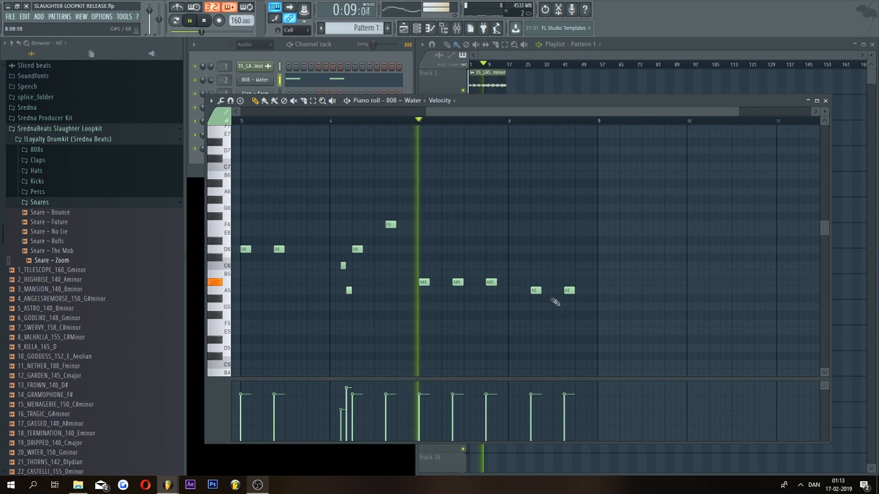
{"action": "left_click", "coordinate": [499, 282]}
{"action": "key", "text": "space"}
{"action": "scroll", "coordinate": [506, 129], "scroll_direction": "down", "scroll_amount": 3}
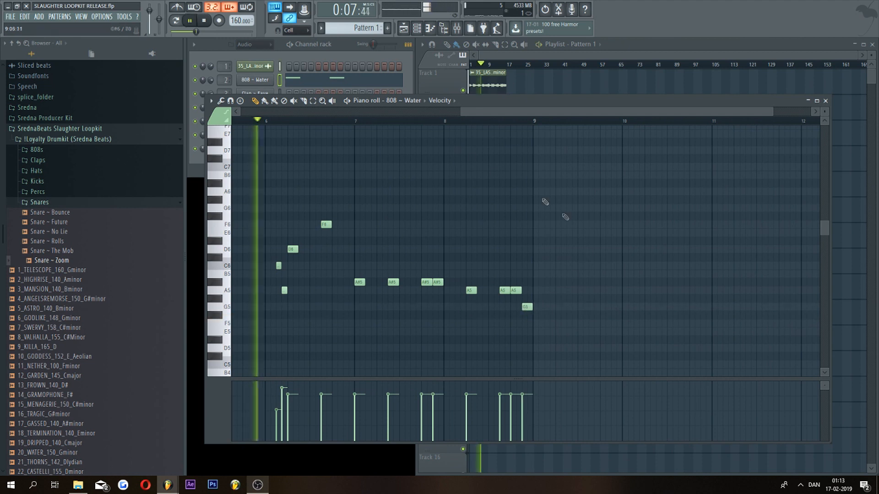
{"action": "left_click_drag", "start_coordinate": [461, 112], "coordinate": [364, 125]}
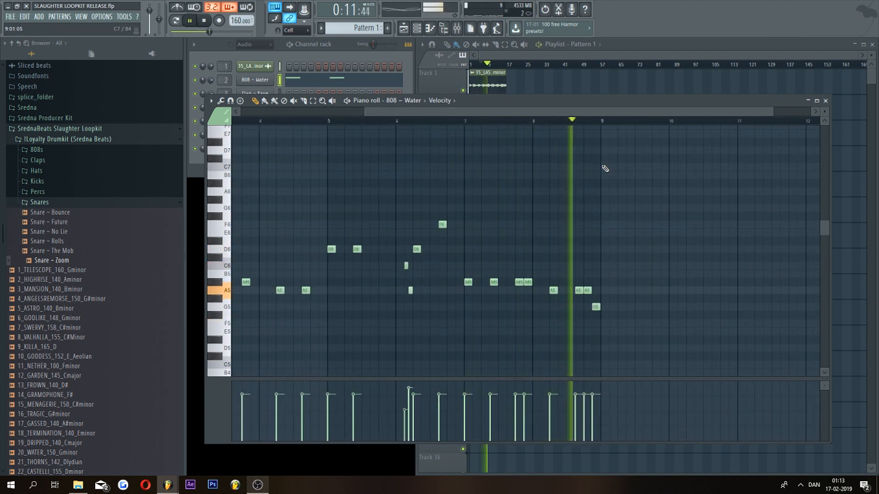
{"action": "left_click_drag", "start_coordinate": [386, 110], "coordinate": [236, 113]}
{"action": "key", "text": "space"}
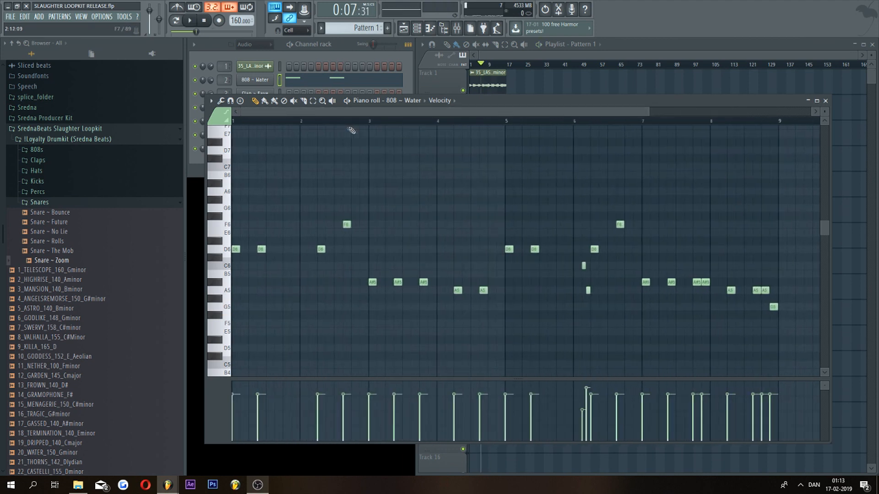
Step: Place Pattern 1 twice in a row on Track 2 of the playlist from bar 1 and close the piano roll
{"action": "left_click_drag", "start_coordinate": [584, 97], "coordinate": [573, 100]}
{"action": "left_click", "coordinate": [513, 57]}
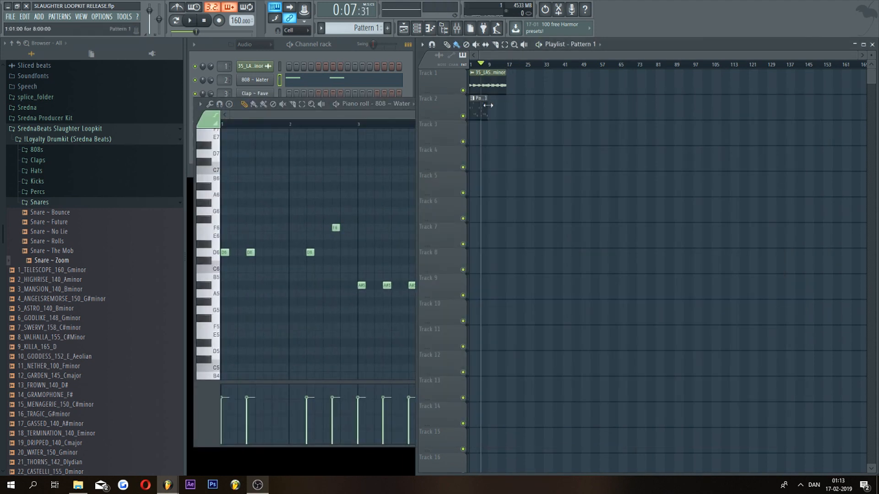
{"action": "key", "text": "F7"}
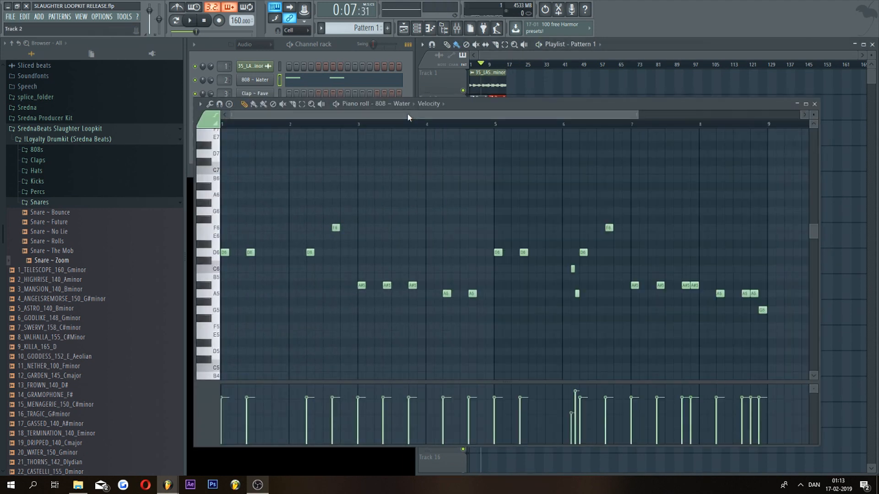
{"action": "left_click", "coordinate": [815, 105]}
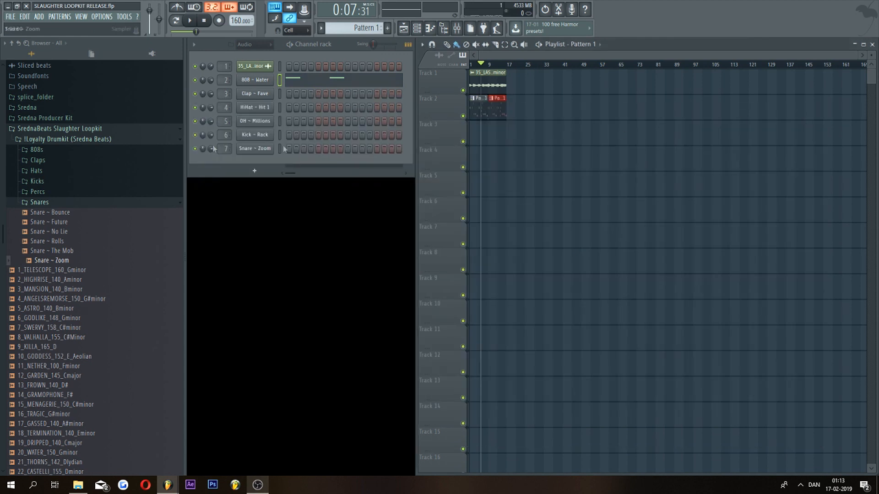
Step: Place a C5 note on beat 3 of bar 1 for the Clap – Fave channel in the piano roll
{"action": "right_click", "coordinate": [271, 93]}
{"action": "left_click", "coordinate": [303, 95]}
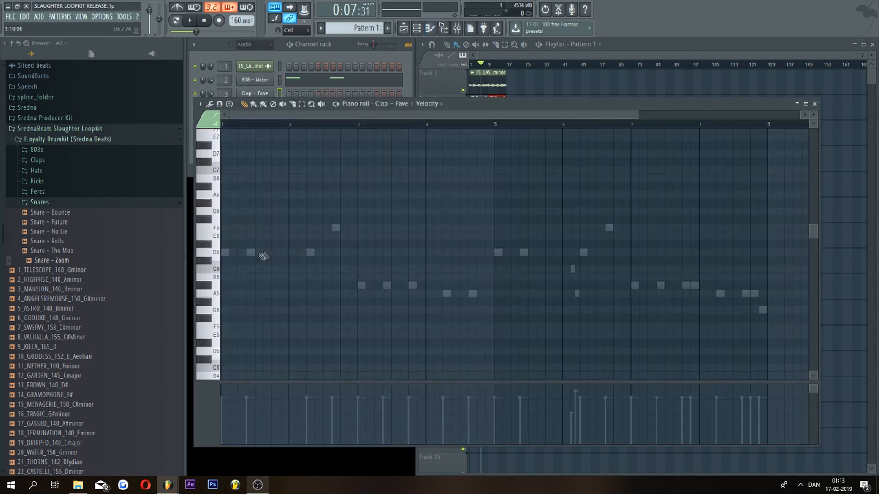
{"action": "scroll", "coordinate": [261, 259], "scroll_direction": "down", "scroll_amount": 4}
{"action": "left_click", "coordinate": [258, 269]}
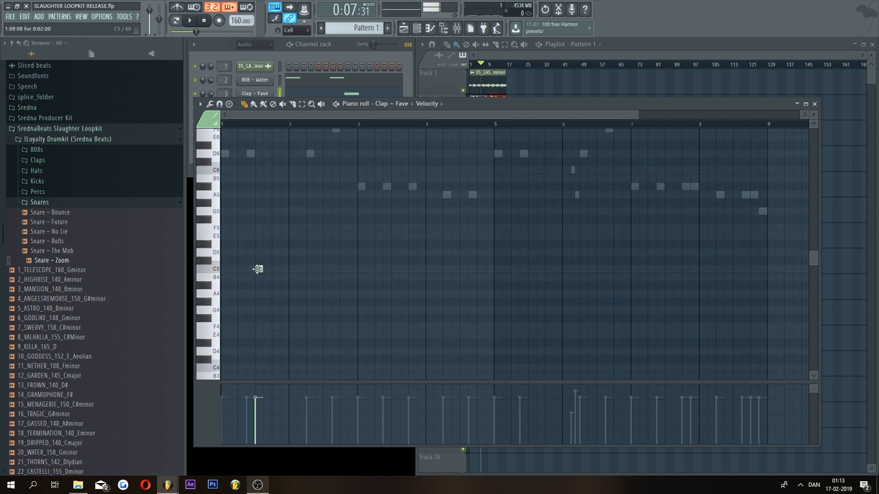
Step: Transpose the whole 808 – Water line down one octave during playback and return to the Clap – Fave piano roll
{"action": "left_click", "coordinate": [259, 81]}
{"action": "key", "text": "space"}
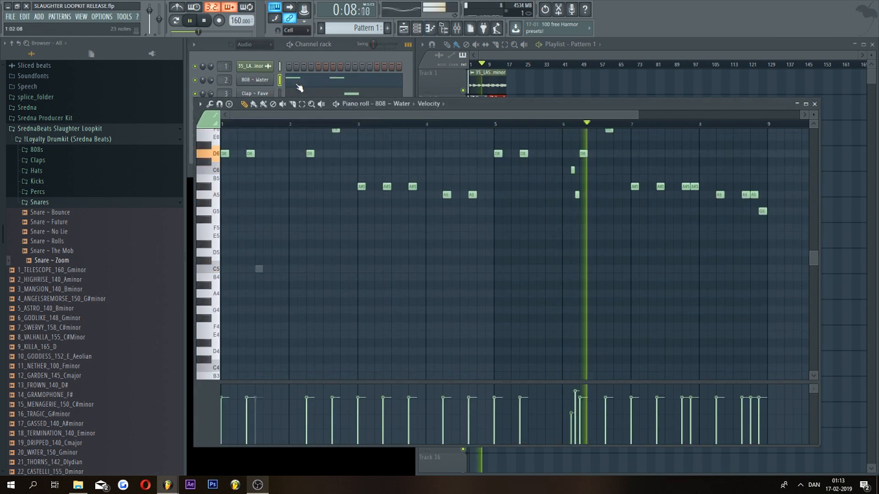
{"action": "left_click", "coordinate": [814, 104]}
{"action": "left_click", "coordinate": [359, 94]}
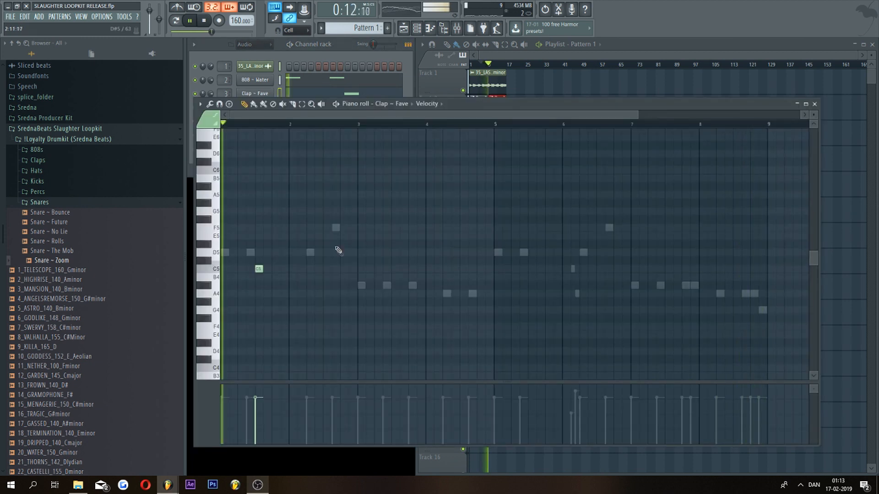
Step: Add C5 claps on beat 3 of bars 2 to 7 and close the piano roll
{"action": "left_click", "coordinate": [327, 268]}
{"action": "left_click", "coordinate": [395, 268]}
{"action": "left_click", "coordinate": [463, 269]}
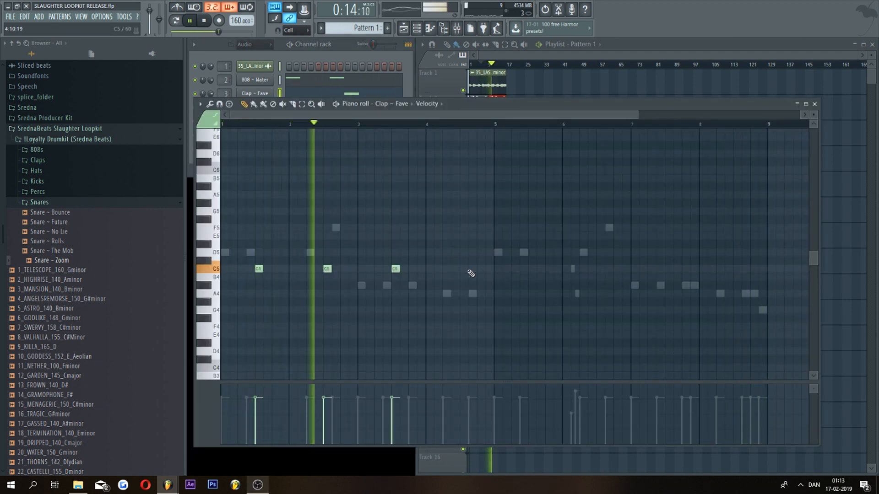
{"action": "left_click", "coordinate": [532, 269]}
{"action": "left_click", "coordinate": [600, 268]}
{"action": "left_click", "coordinate": [668, 269]}
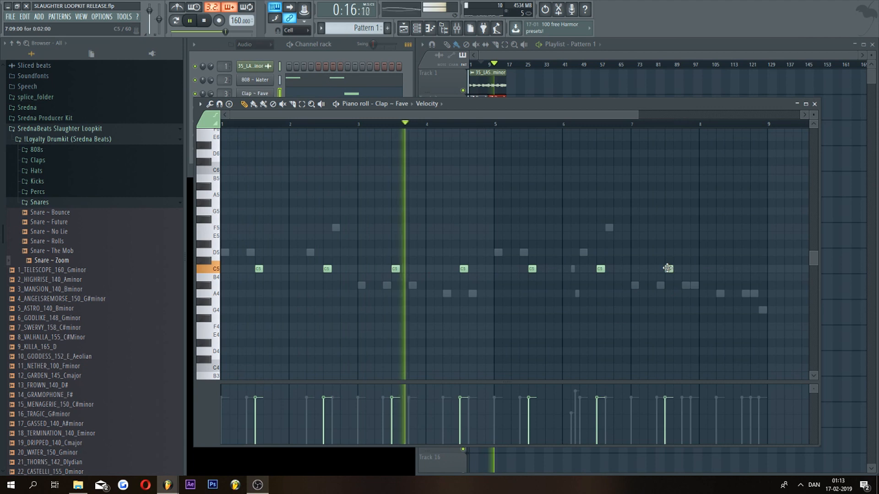
{"action": "left_click", "coordinate": [814, 104]}
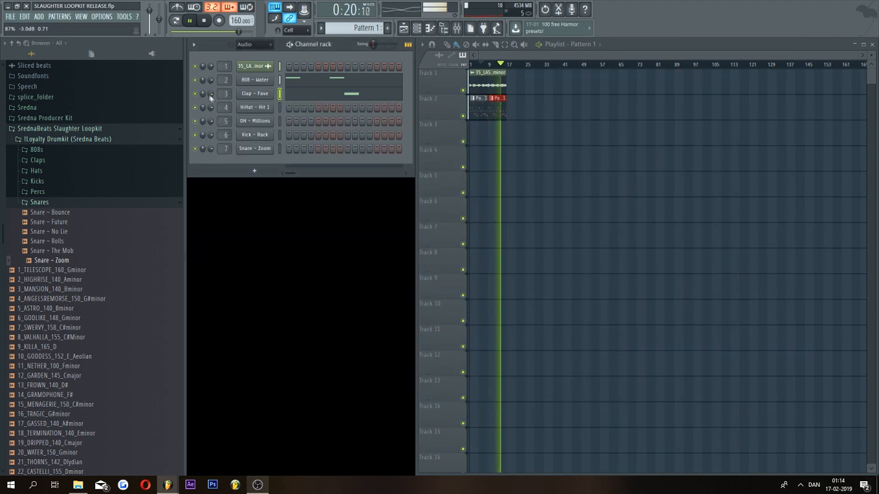
Step: Fill the HiHat – Hit 1 channel on every 2 steps and open its notes in the piano roll
{"action": "right_click", "coordinate": [262, 109]}
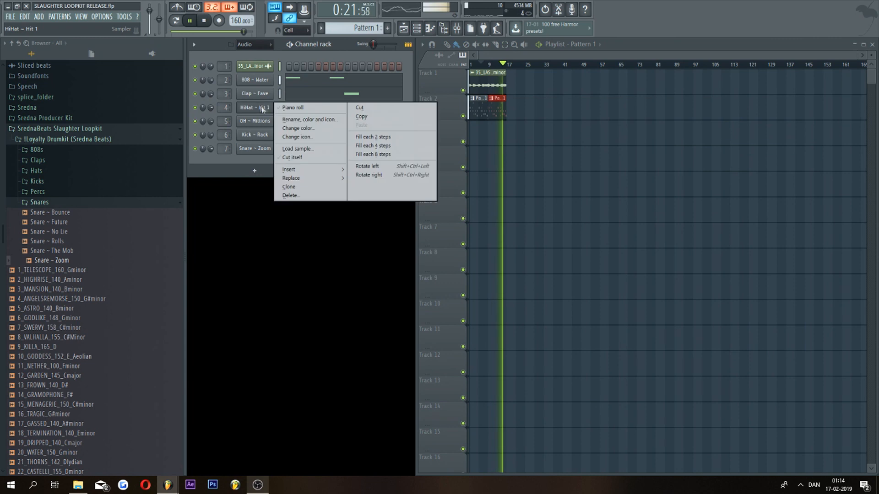
{"action": "left_click", "coordinate": [369, 138]}
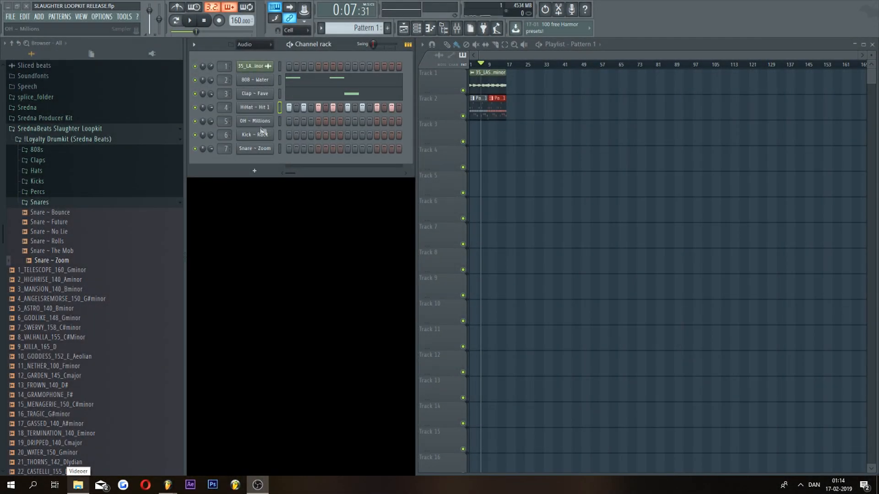
{"action": "right_click", "coordinate": [256, 107]}
{"action": "left_click", "coordinate": [283, 106]}
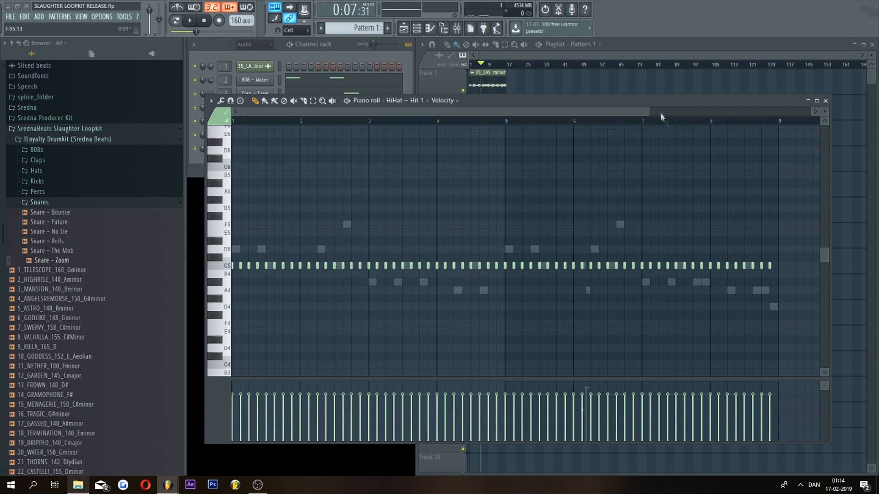
Step: Place short G#4 hi-hat notes on steps 7 and 13 of bar 1, checking them against playback
{"action": "key", "text": "space"}
{"action": "left_click_drag", "start_coordinate": [652, 114], "coordinate": [321, 276]}
{"action": "key", "text": "space"}
{"action": "left_click", "coordinate": [309, 301]}
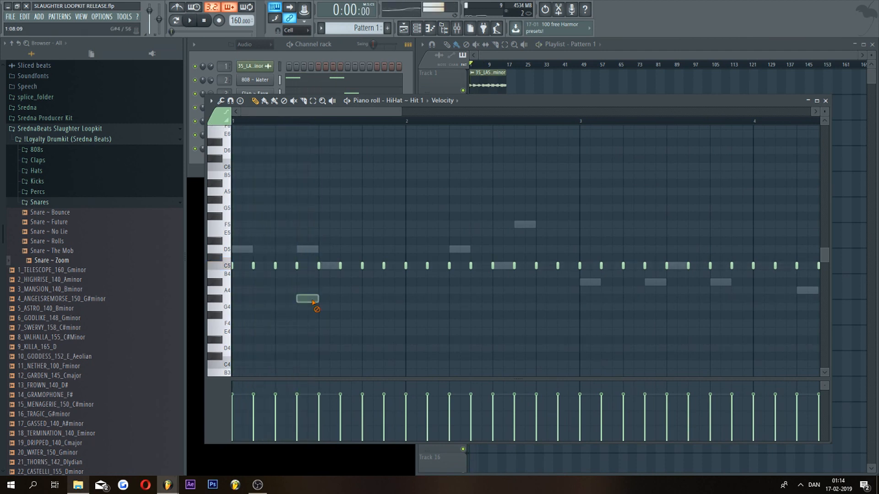
{"action": "key", "text": "space"}
{"action": "left_click", "coordinate": [297, 299]}
{"action": "key", "text": "space"}
{"action": "key", "text": "space"}
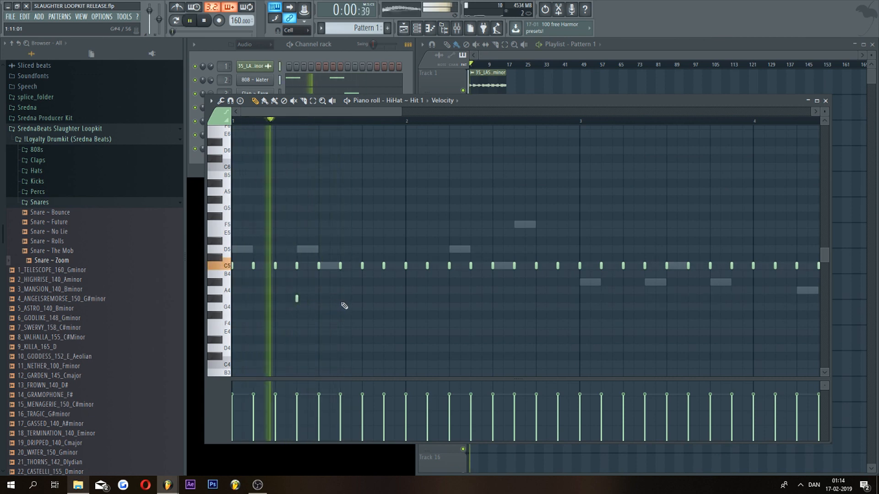
{"action": "left_click", "coordinate": [362, 298]}
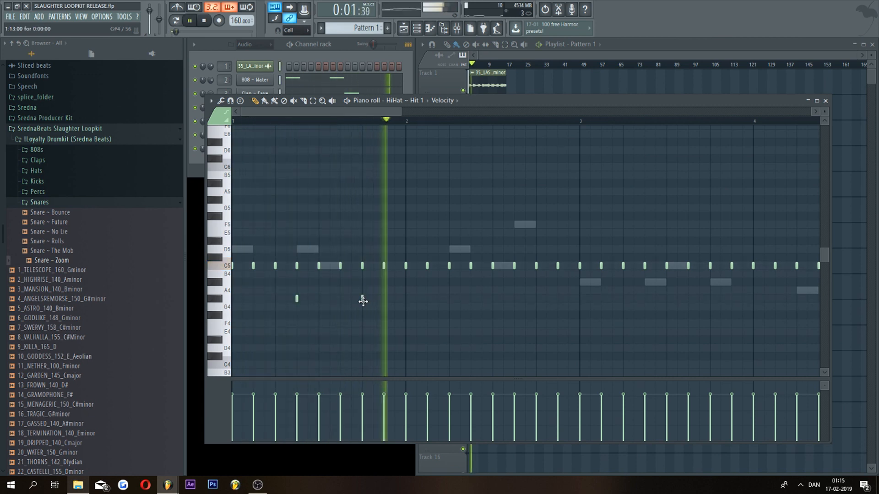
Step: Repeat the pair of G#4 hi-hat notes in bars 2, 3 and 4 and play the pattern
{"action": "left_click", "coordinate": [407, 111]}
{"action": "left_click_drag", "start_coordinate": [401, 111], "coordinate": [554, 112]}
{"action": "key", "text": "space"}
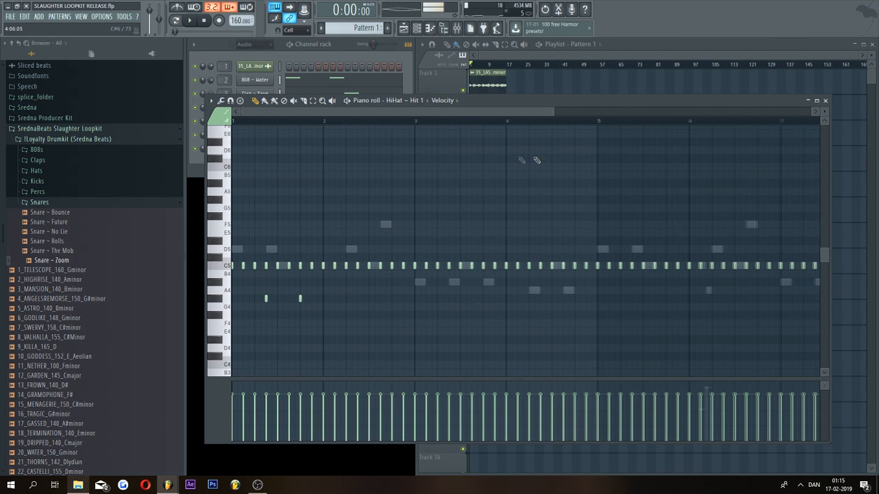
{"action": "left_click", "coordinate": [215, 300]}
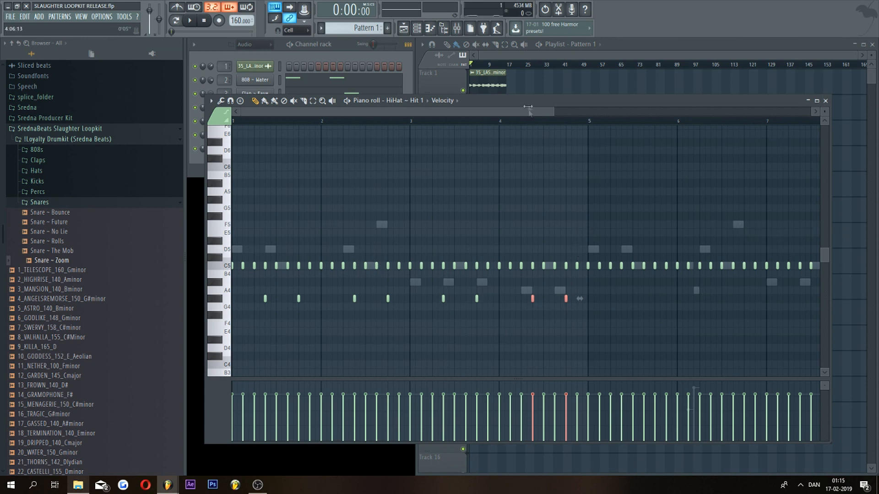
{"action": "left_click_drag", "start_coordinate": [552, 111], "coordinate": [534, 115]}
{"action": "key", "text": "space"}
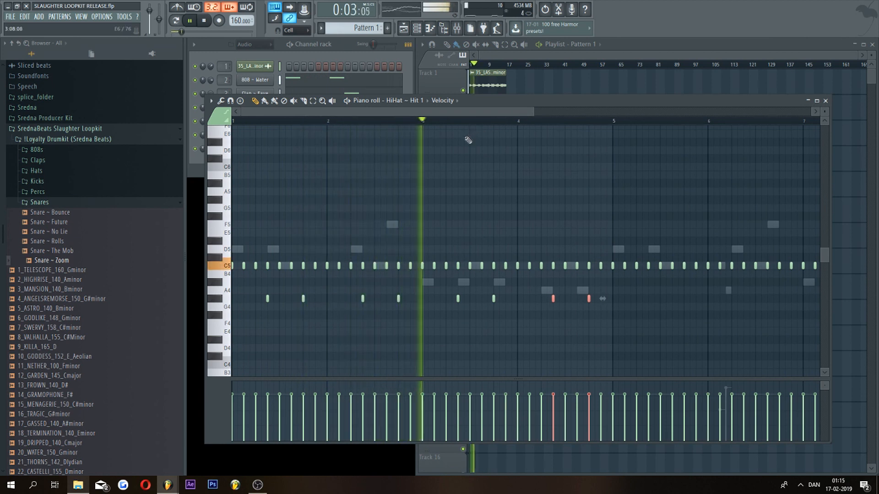
Step: Set the snap to 1/3 step and paint three F#4 hi-hat notes from step 11 of bar 1 in place of the C5 hit
{"action": "key", "text": "F6"}
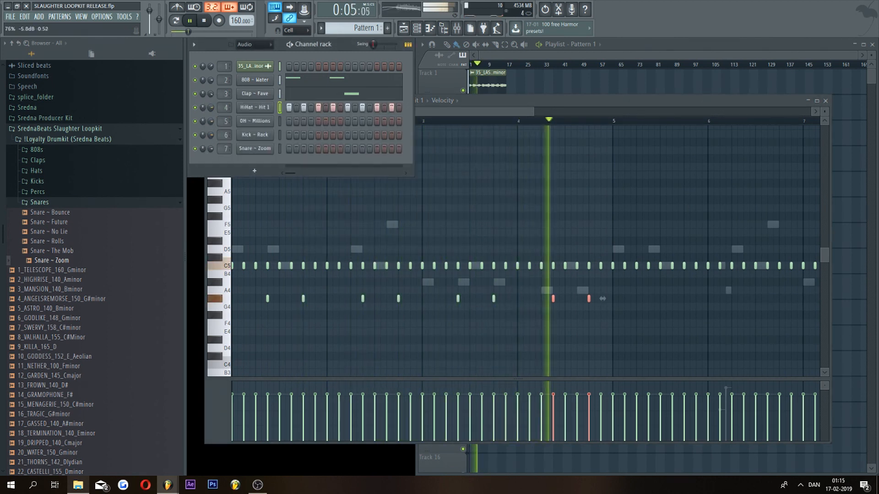
{"action": "key", "text": "F7"}
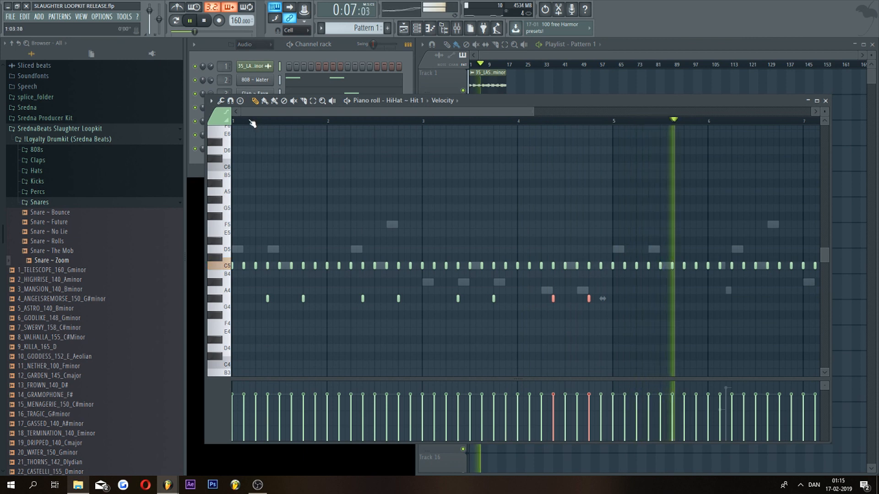
{"action": "key", "text": "space"}
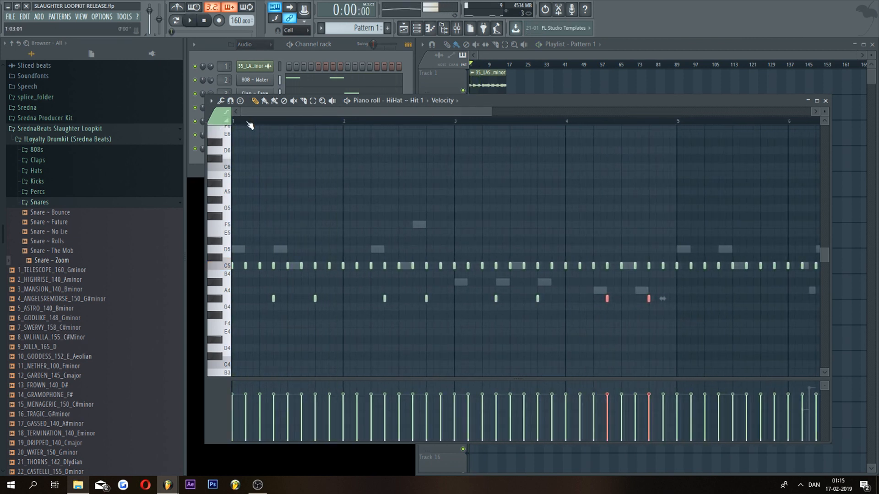
{"action": "scroll", "coordinate": [246, 125], "scroll_direction": "up", "scroll_amount": 3}
{"action": "scroll", "coordinate": [317, 112], "scroll_direction": "up", "scroll_amount": 3}
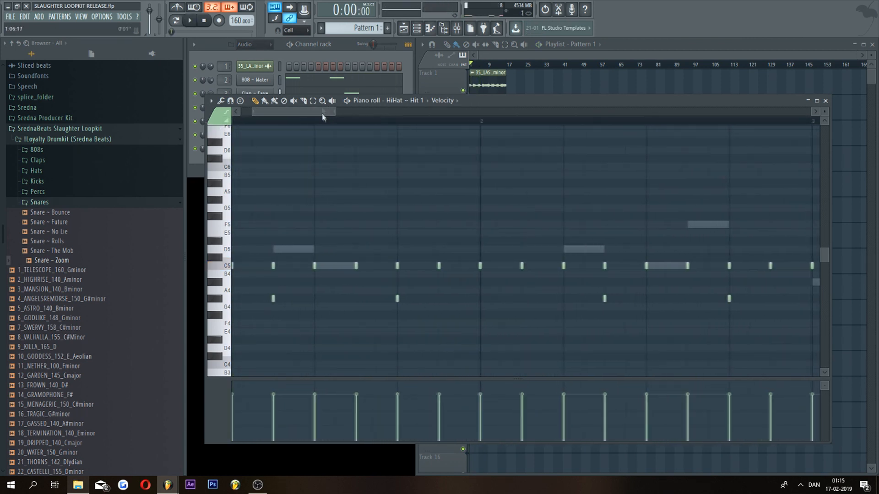
{"action": "left_click", "coordinate": [300, 30]}
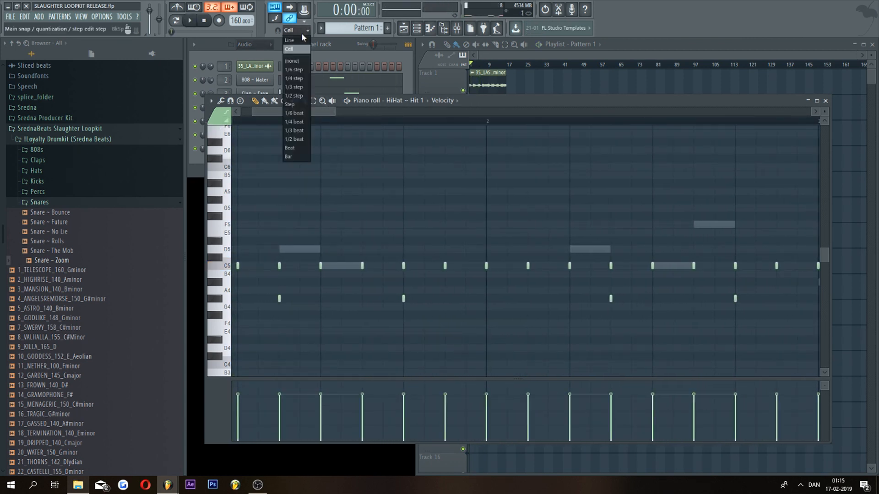
{"action": "left_click", "coordinate": [306, 90]}
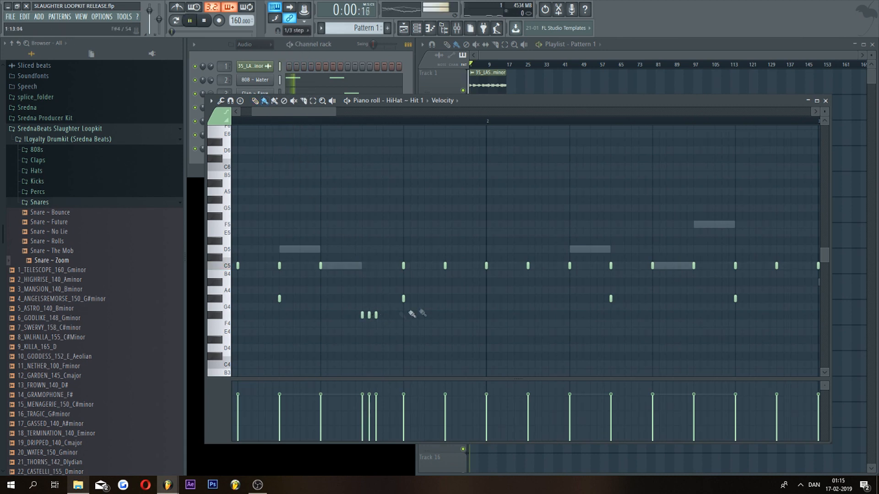
{"action": "key", "text": "space"}
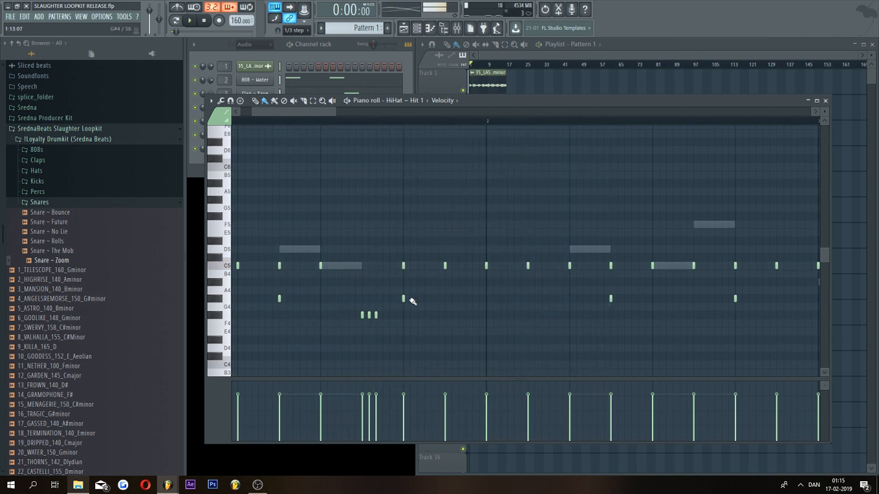
Step: Play the roll back and replace the C5 hit on step 3 of bar 2 with four G#4 notes spaced 1/3 step
{"action": "key", "text": "space"}
{"action": "left_click_drag", "start_coordinate": [335, 112], "coordinate": [379, 111]}
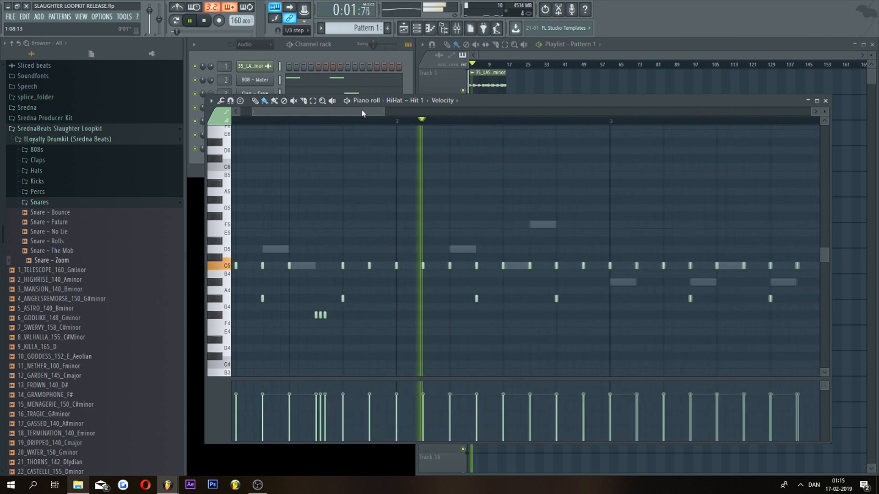
{"action": "key", "text": "space"}
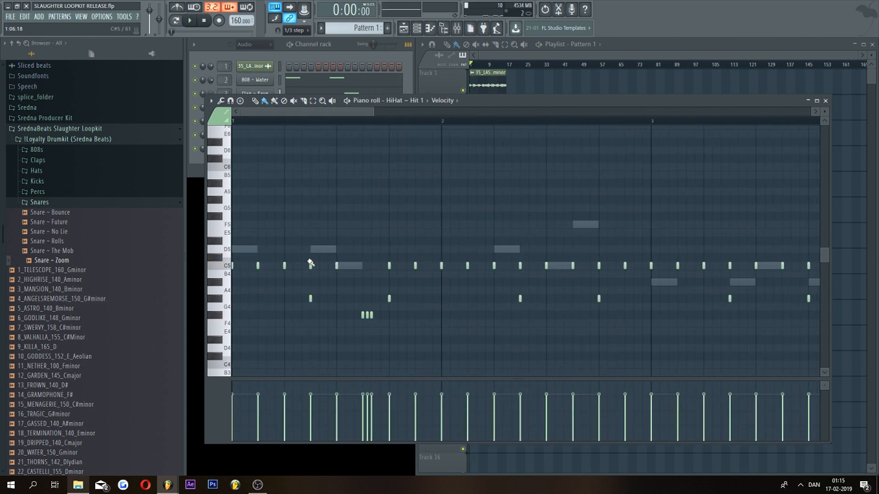
{"action": "key", "text": "space"}
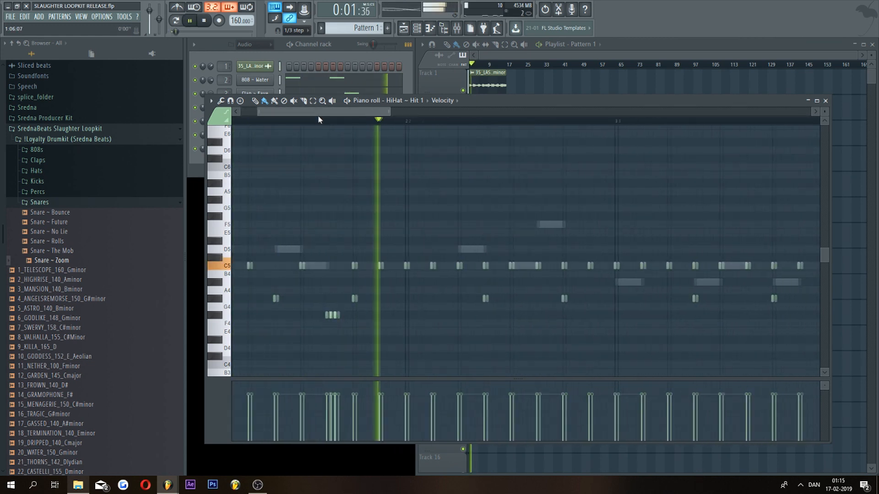
{"action": "key", "text": "space"}
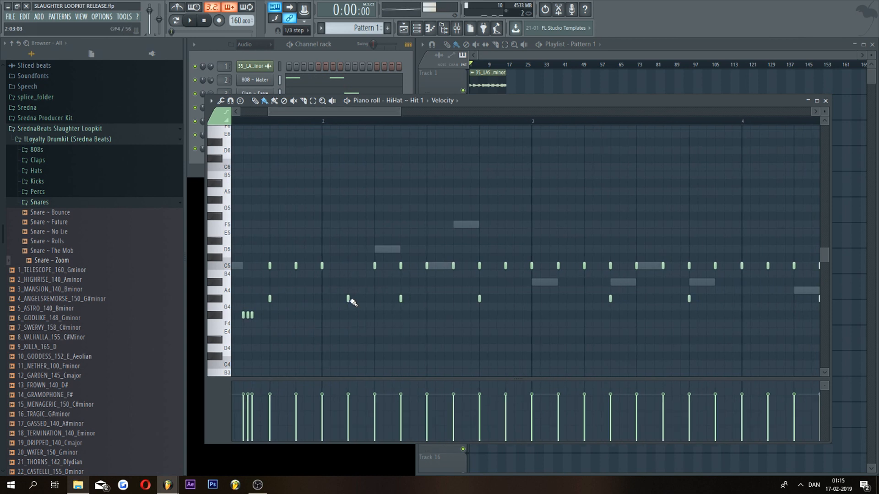
{"action": "left_click", "coordinate": [361, 298]}
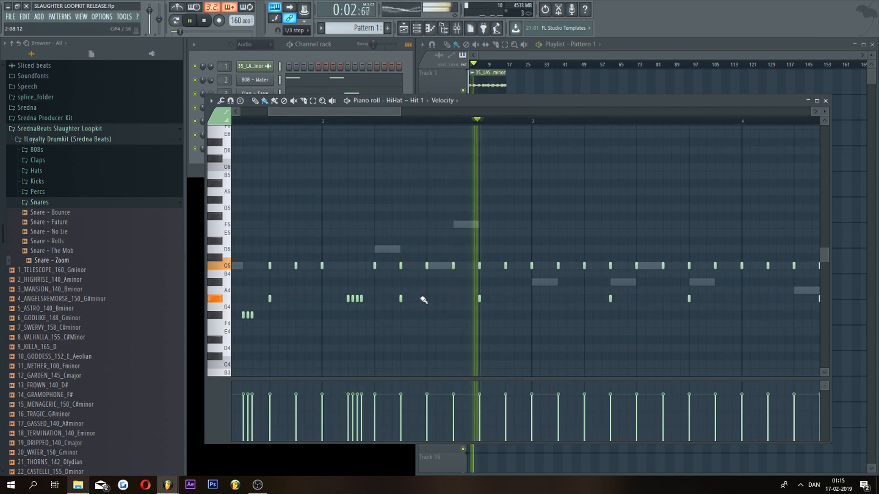
Step: Replace the C5 hit on step 15 of bar 2 with a roll of three G#4 notes and play it
{"action": "left_click_drag", "start_coordinate": [401, 111], "coordinate": [447, 127]}
{"action": "mouse_move", "coordinate": [341, 112]}
{"action": "left_mouse_down"}
{"action": "mouse_move", "coordinate": [333, 116]}
{"action": "mouse_move", "coordinate": [350, 118]}
{"action": "left_mouse_up"}
{"action": "left_click_drag", "start_coordinate": [394, 299], "coordinate": [401, 299]}
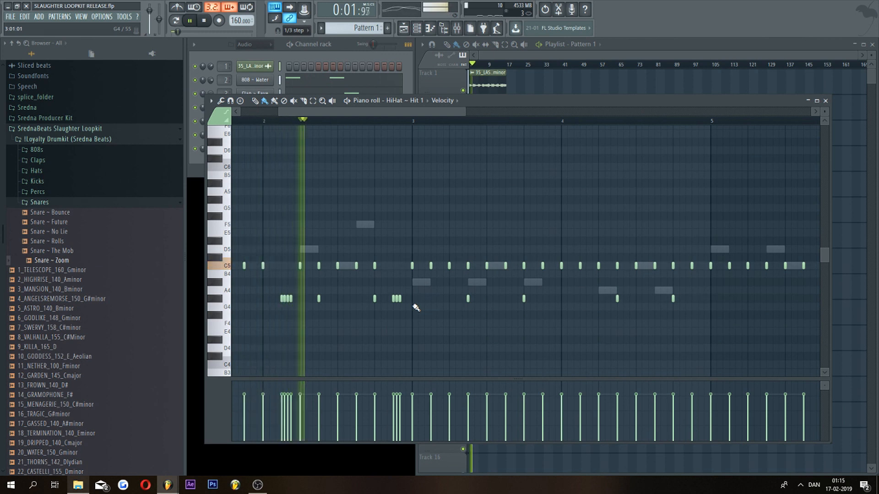
{"action": "key", "text": "space"}
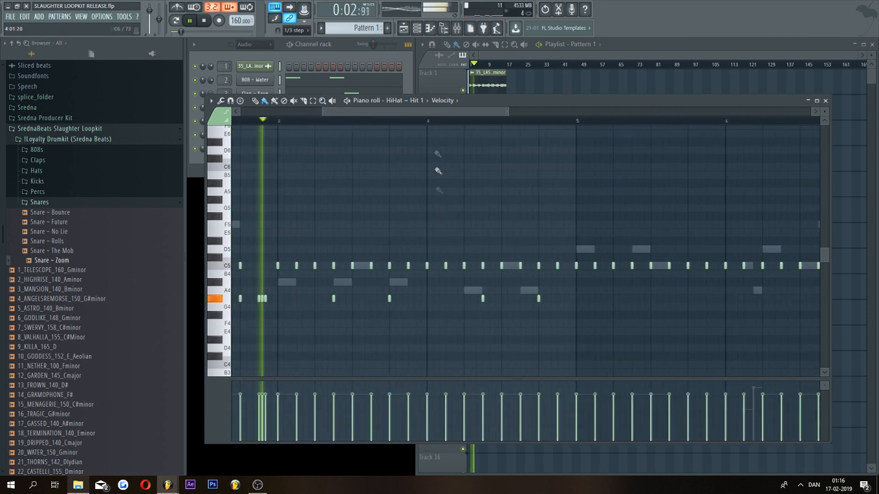
Step: Set the snap to 1/2 step and paint five G#4 hi-hat notes from the start of bar 4
{"action": "mouse_move", "coordinate": [425, 299]}
{"action": "left_mouse_down"}
{"action": "mouse_move", "coordinate": [444, 299]}
{"action": "mouse_move", "coordinate": [424, 300]}
{"action": "left_mouse_up"}
{"action": "left_click", "coordinate": [290, 28]}
{"action": "left_click", "coordinate": [295, 95]}
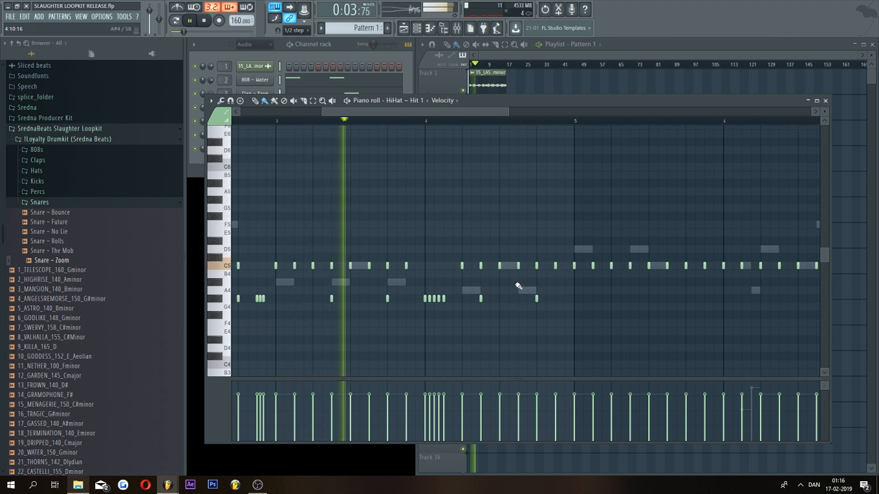
{"action": "key", "text": "space"}
Step: Set the snap to 1/4 step, paint an F#4 hi-hat roll from step 15 of bar 4 and play it
{"action": "left_click_drag", "start_coordinate": [365, 119], "coordinate": [397, 118]}
{"action": "left_click_drag", "start_coordinate": [399, 114], "coordinate": [453, 122]}
{"action": "scroll", "coordinate": [390, 123], "scroll_direction": "up", "scroll_amount": 3}
{"action": "left_click", "coordinate": [295, 30]}
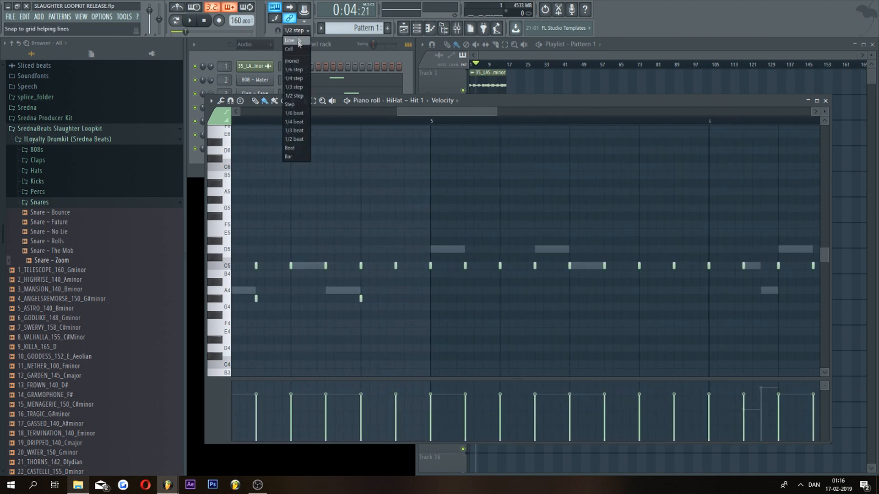
{"action": "left_click", "coordinate": [292, 78]}
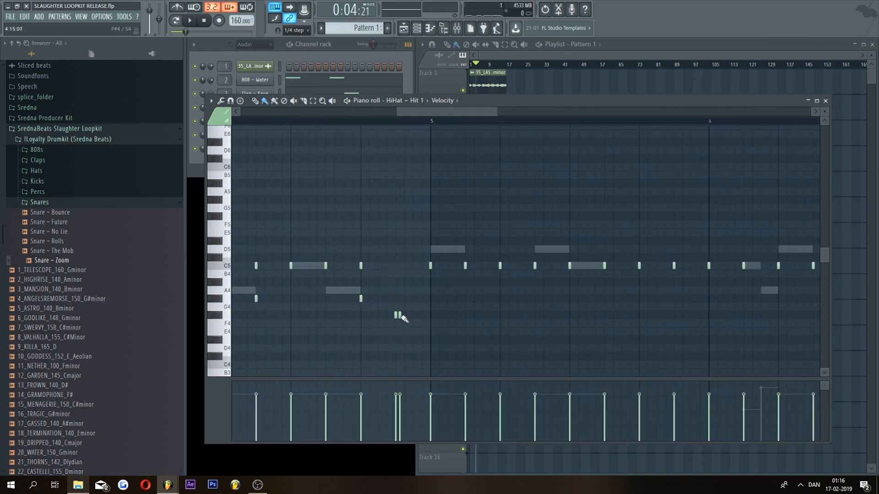
{"action": "scroll", "coordinate": [384, 114], "scroll_direction": "down", "scroll_amount": 3}
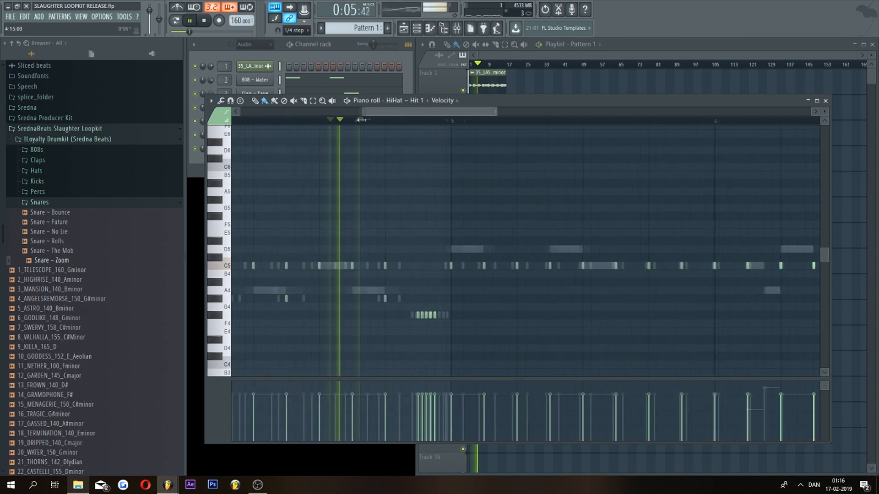
{"action": "key", "text": "space"}
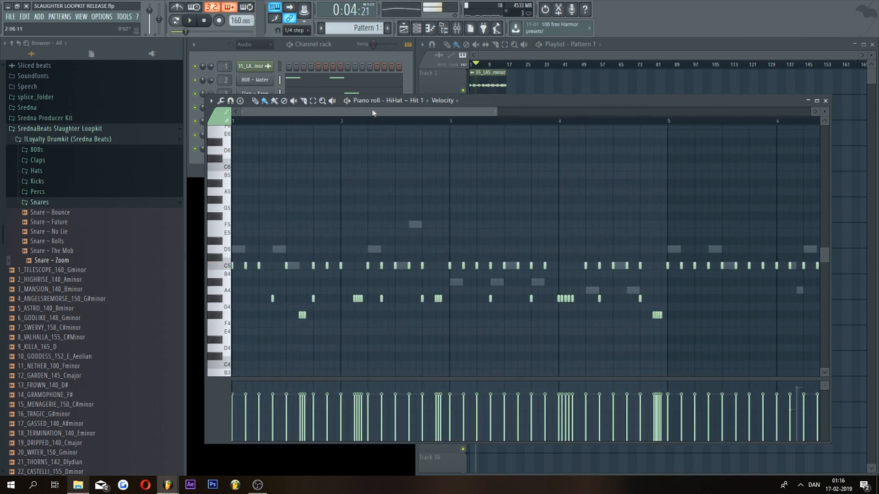
Step: Select the fast roll at the end of bar 4 and transpose it to C#5, trying lower pitches against playback
{"action": "left_click_drag", "start_coordinate": [371, 110], "coordinate": [455, 122]}
{"action": "left_click", "coordinate": [313, 101]}
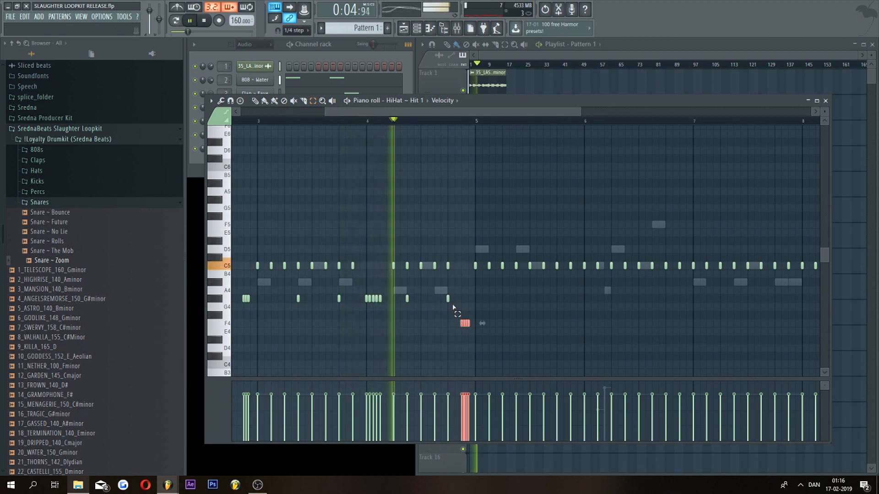
{"action": "key", "text": "Down"}
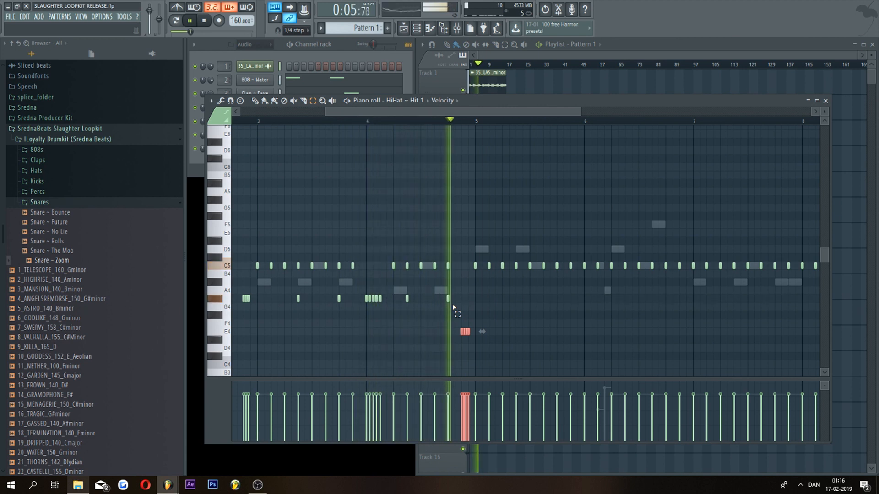
{"action": "key", "text": "Up"}
{"action": "key", "text": "Up"}
{"action": "key", "text": "Up"}
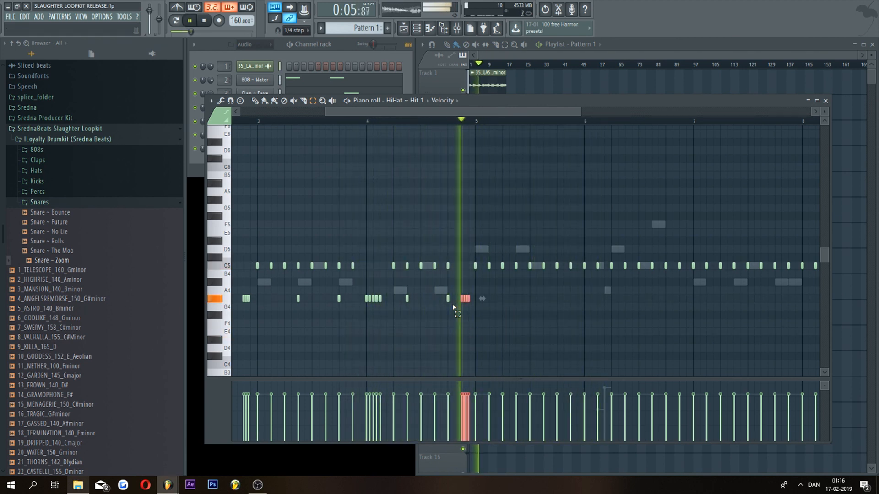
{"action": "key", "text": "space"}
{"action": "key", "text": "Up"}
{"action": "key", "text": "Up"}
{"action": "key", "text": "Up"}
{"action": "key", "text": "Up"}
{"action": "key", "text": "Up"}
{"action": "key", "text": "space"}
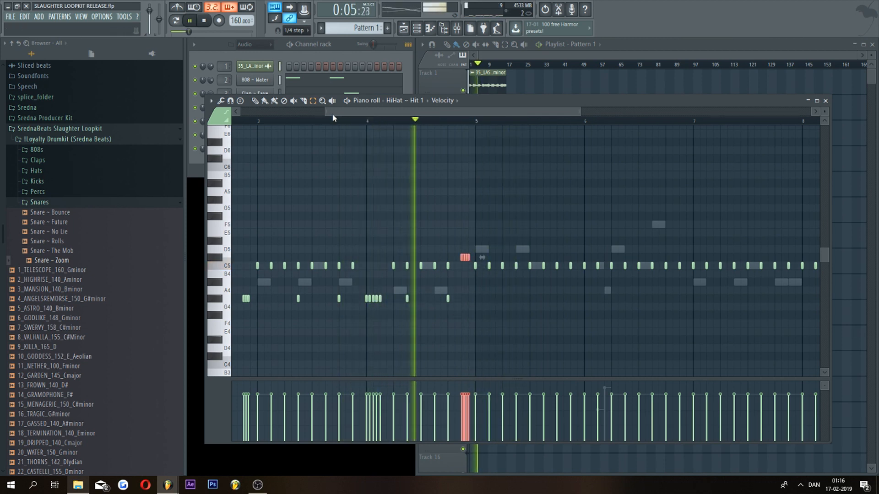
{"action": "key", "text": "space"}
Step: Delete all hi-hat notes from bar 5 onward
{"action": "left_click_drag", "start_coordinate": [326, 112], "coordinate": [241, 112]}
{"action": "left_click_drag", "start_coordinate": [581, 109], "coordinate": [650, 119]}
{"action": "left_click_drag", "start_coordinate": [680, 294], "coordinate": [351, 213]}
{"action": "key", "text": "Delete"}
Step: Set the snap to Cell, duplicate hi-hat bars 1 to 4 into bars 5 to 8, and close the piano roll
{"action": "left_click", "coordinate": [296, 30]}
{"action": "left_click", "coordinate": [298, 49]}
{"action": "left_click_drag", "start_coordinate": [347, 112], "coordinate": [448, 132]}
{"action": "key", "text": "ctrl+b"}
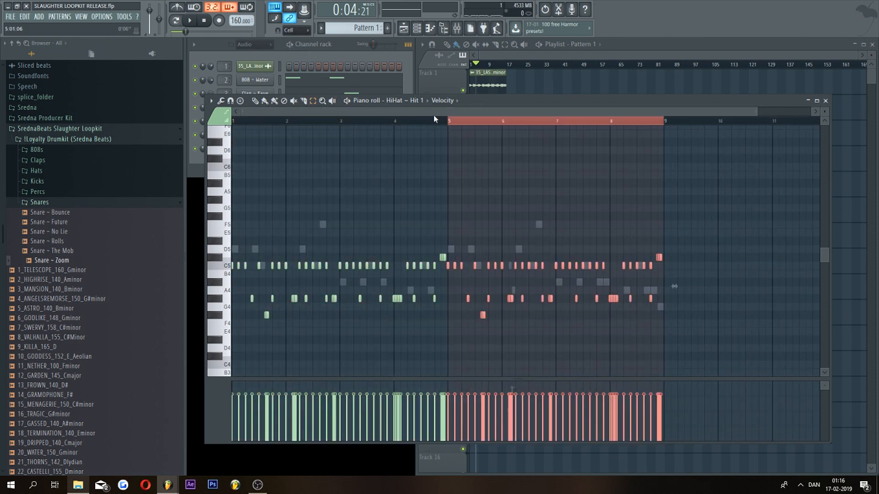
{"action": "left_click", "coordinate": [435, 121]}
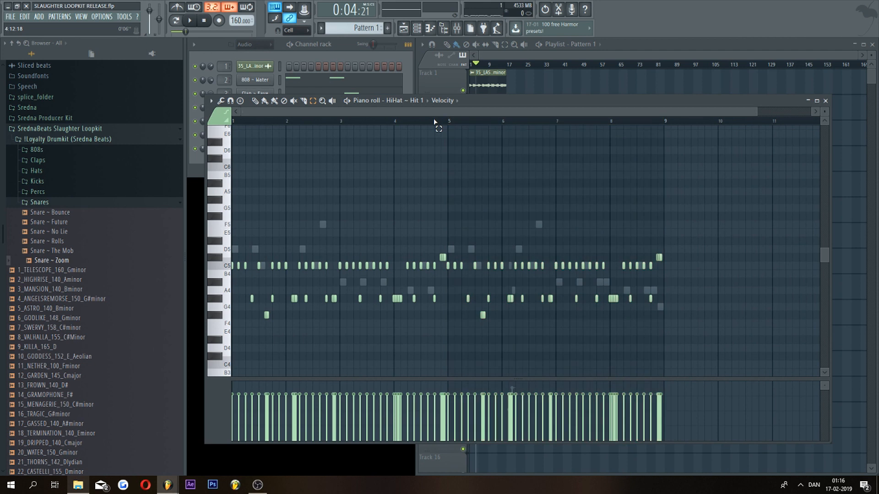
{"action": "left_click", "coordinate": [825, 101]}
{"action": "key", "text": "space"}
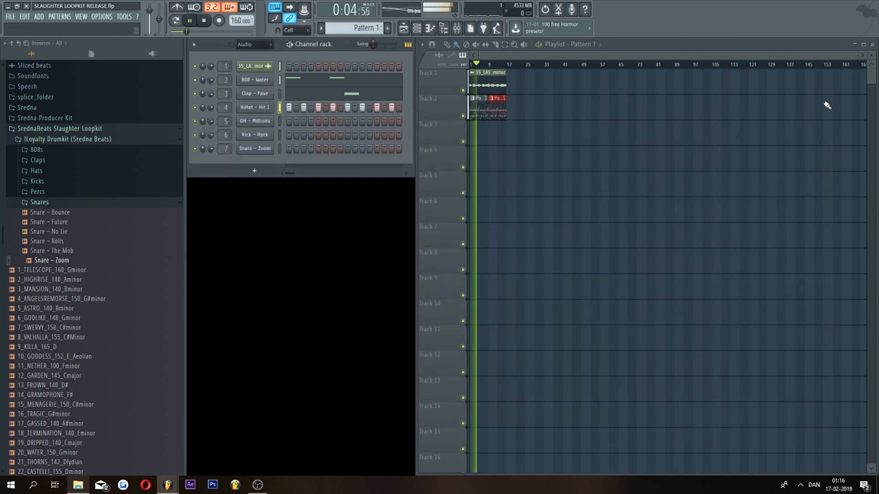
{"action": "key", "text": "space"}
Step: Copy the Clap – Fave notes to the Snare – Zoom channel, play the pattern and save the project
{"action": "right_click", "coordinate": [256, 95]}
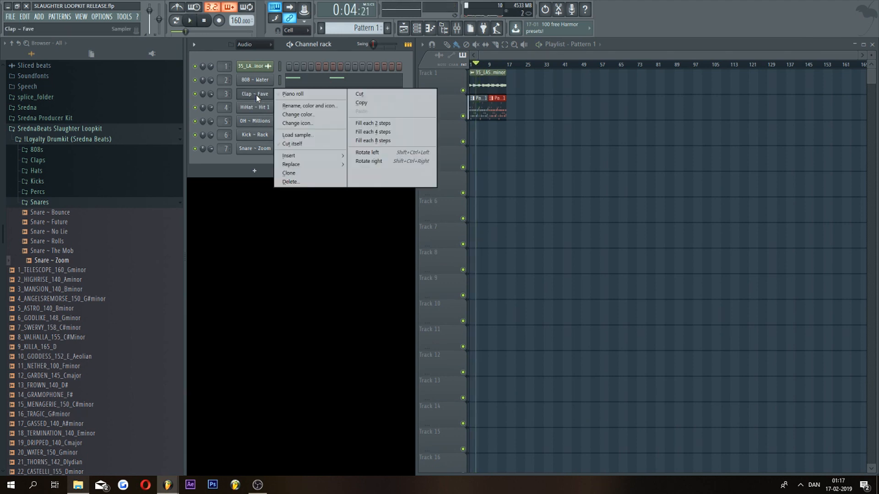
{"action": "left_click", "coordinate": [356, 103]}
{"action": "right_click", "coordinate": [260, 153]}
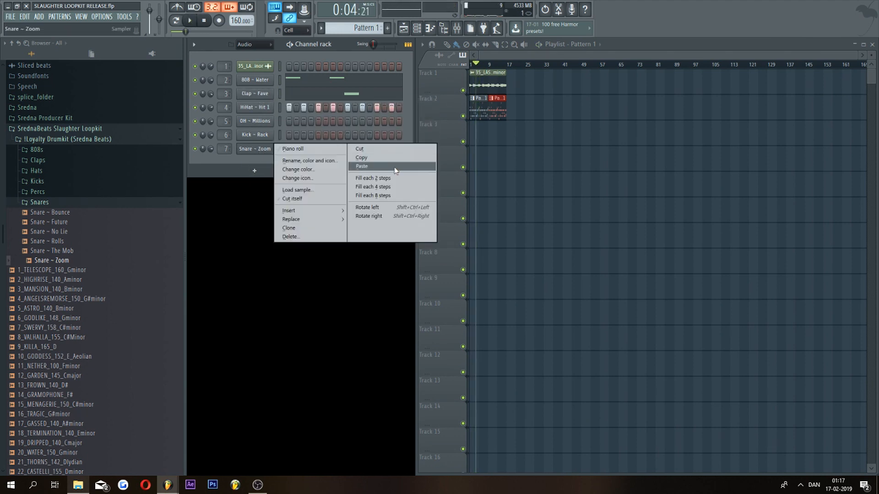
{"action": "left_click", "coordinate": [389, 167]}
{"action": "key", "text": "space"}
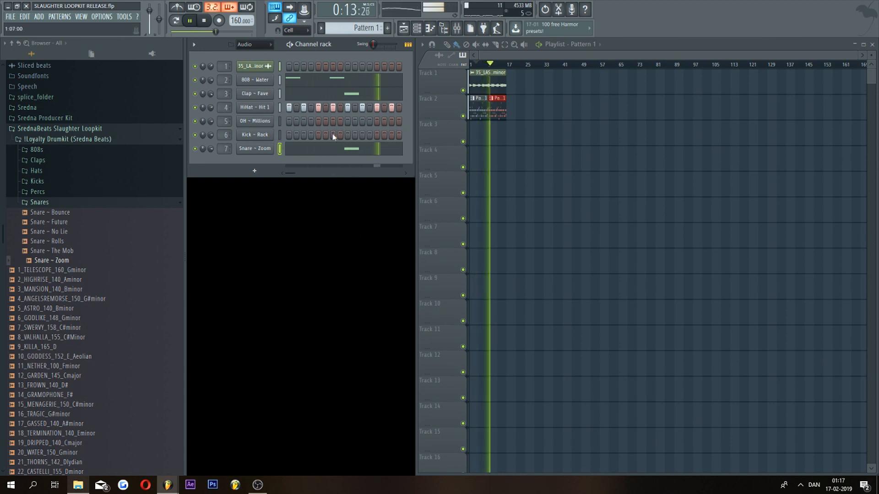
{"action": "key", "text": "space"}
{"action": "key", "text": "ctrl+s"}
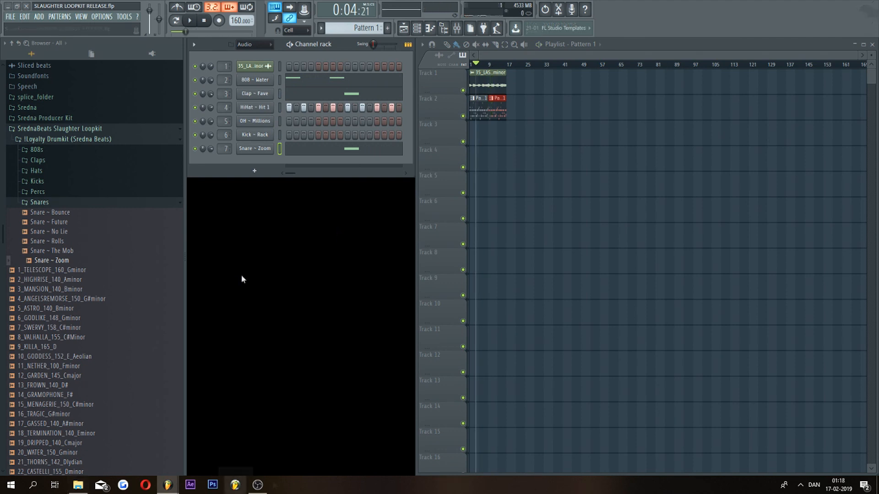
Step: Open the OH – Millions channel in the piano roll and place a short C5 note on step 9 of bar 1
{"action": "right_click", "coordinate": [263, 122]}
{"action": "left_click", "coordinate": [290, 120]}
{"action": "key", "text": "space"}
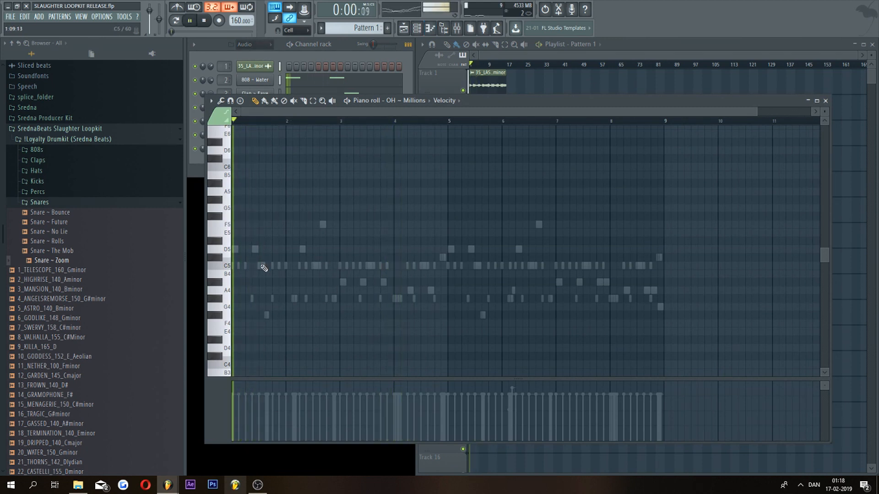
{"action": "key", "text": "space"}
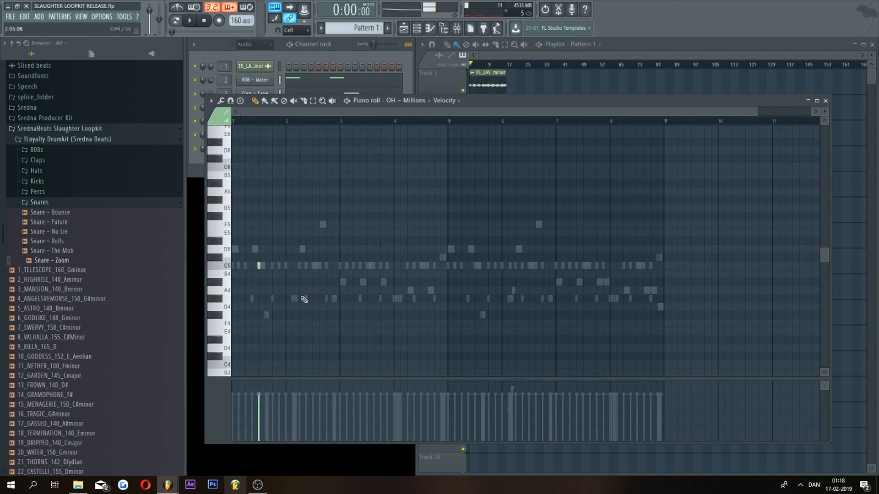
Step: Add open-hat notes in bar 2, A4 on step 5 and C5 on step 9, checking them against playback
{"action": "key", "text": "space"}
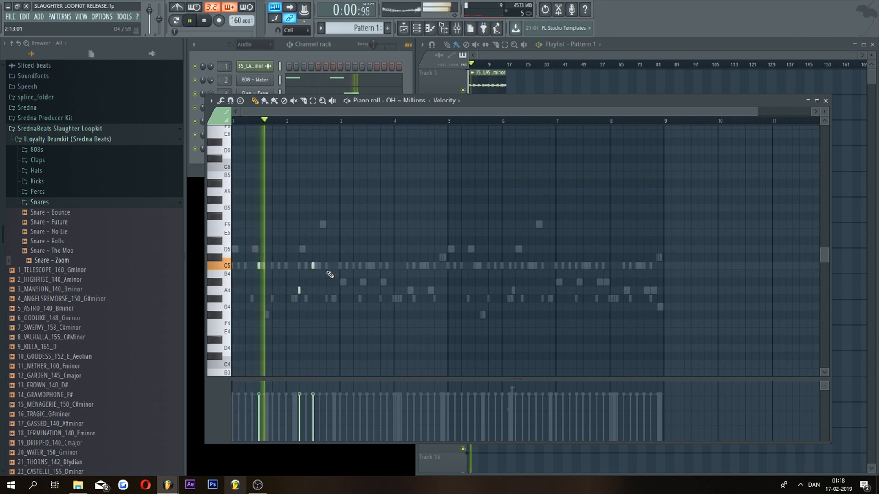
{"action": "left_click", "coordinate": [312, 265]}
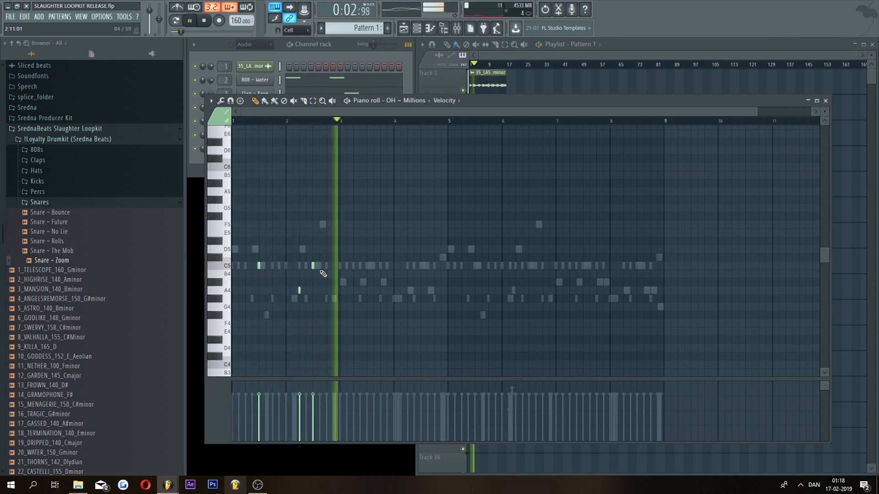
{"action": "key", "text": "space"}
{"action": "key", "text": "space"}
{"action": "left_click_drag", "start_coordinate": [298, 290], "coordinate": [300, 290]}
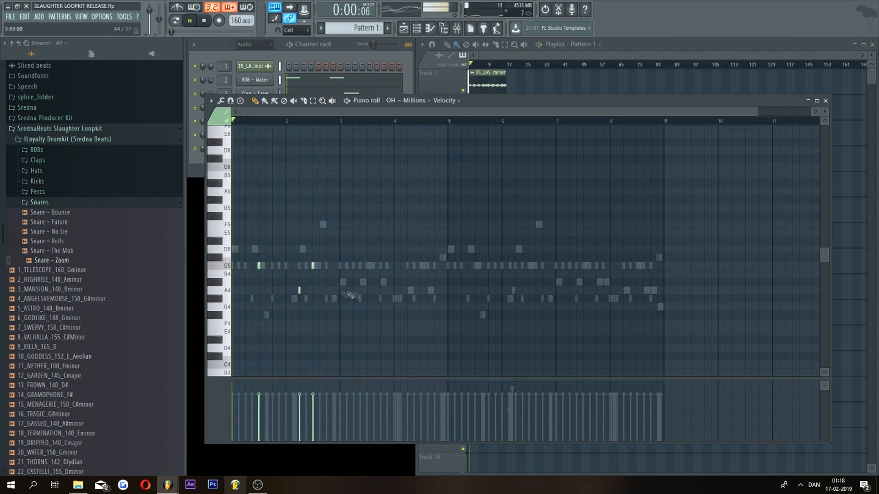
Step: Add short open-hat notes at C5 on step 9 of bars 3 and 4, and A4 on step 5 of bar 4
{"action": "left_click", "coordinate": [355, 266]}
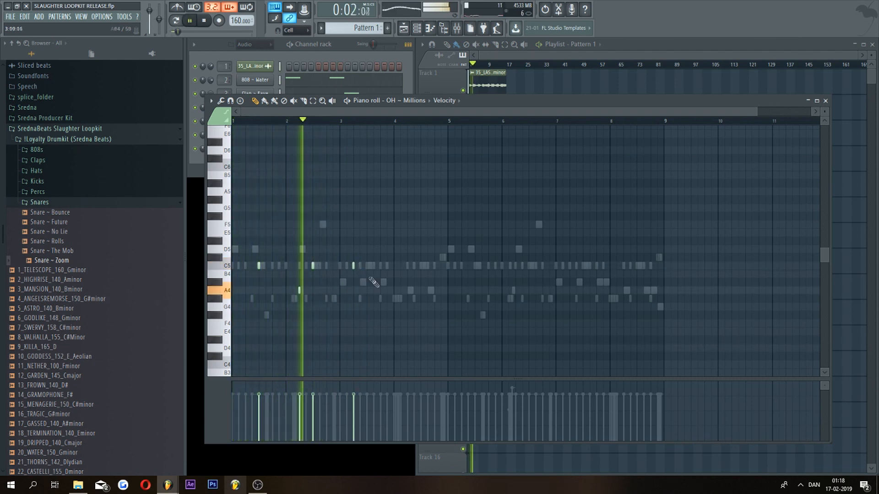
{"action": "left_click_drag", "start_coordinate": [357, 266], "coordinate": [370, 266]}
{"action": "left_click", "coordinate": [409, 291]}
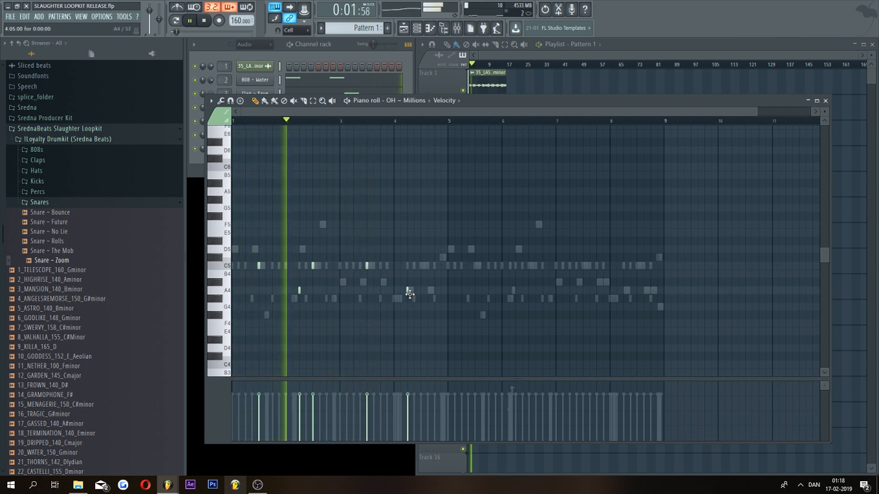
{"action": "left_click", "coordinate": [421, 265]}
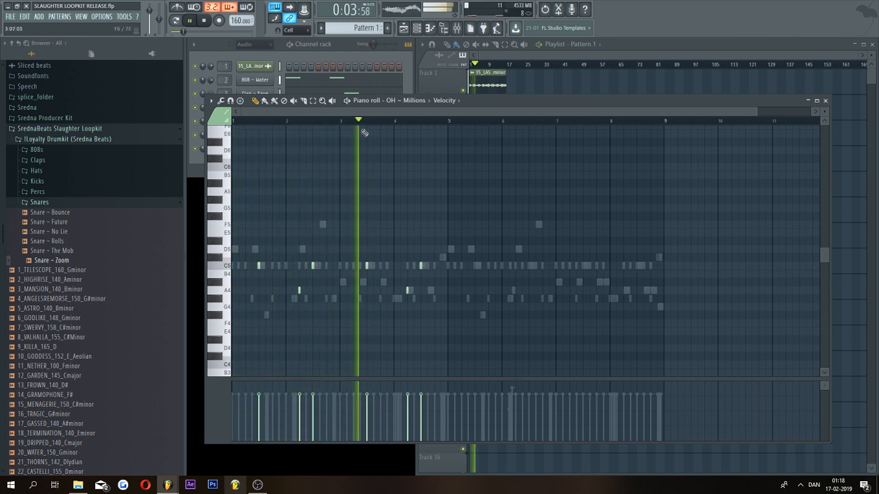
Step: Continue the open-hat pattern through bars 5 to 8, with C5 on step 9 of each bar and A4 on step 5 of bars 6 and 8
{"action": "left_click_drag", "start_coordinate": [400, 112], "coordinate": [444, 187]}
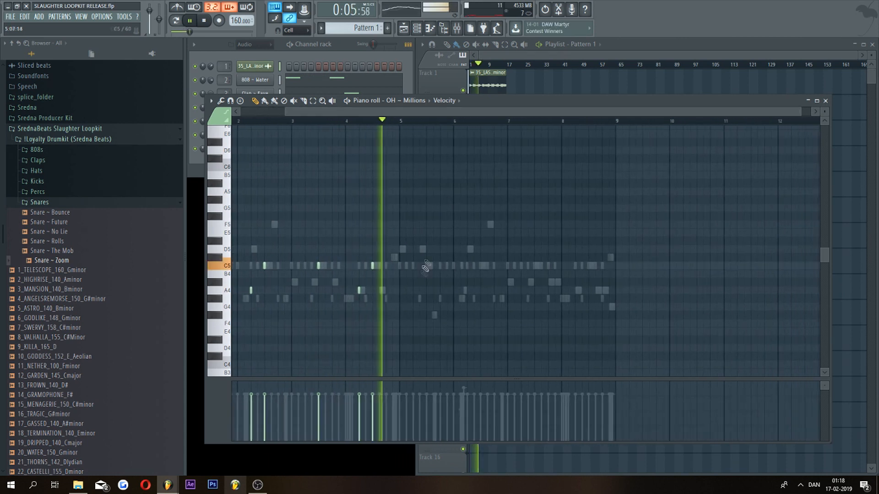
{"action": "key", "text": "space"}
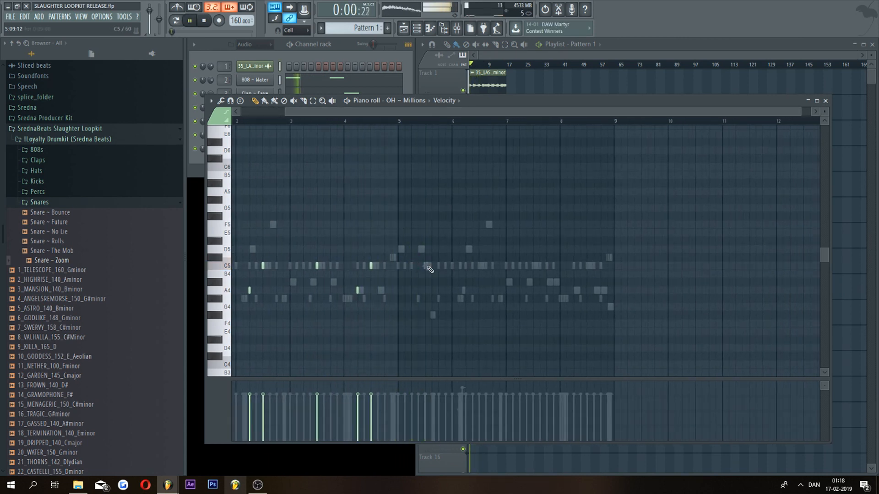
{"action": "key", "text": "space"}
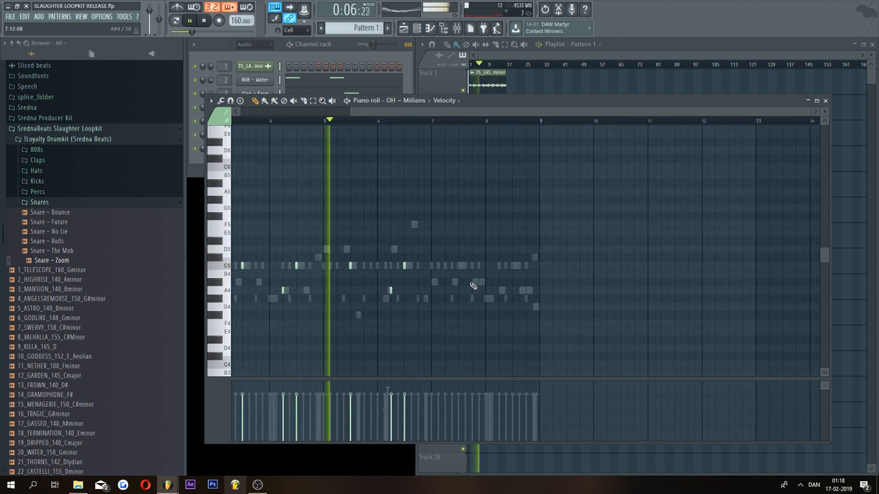
{"action": "left_click", "coordinate": [459, 267]}
{"action": "left_click", "coordinate": [500, 291]}
{"action": "left_click", "coordinate": [515, 267]}
{"action": "left_click_drag", "start_coordinate": [424, 112], "coordinate": [297, 110]}
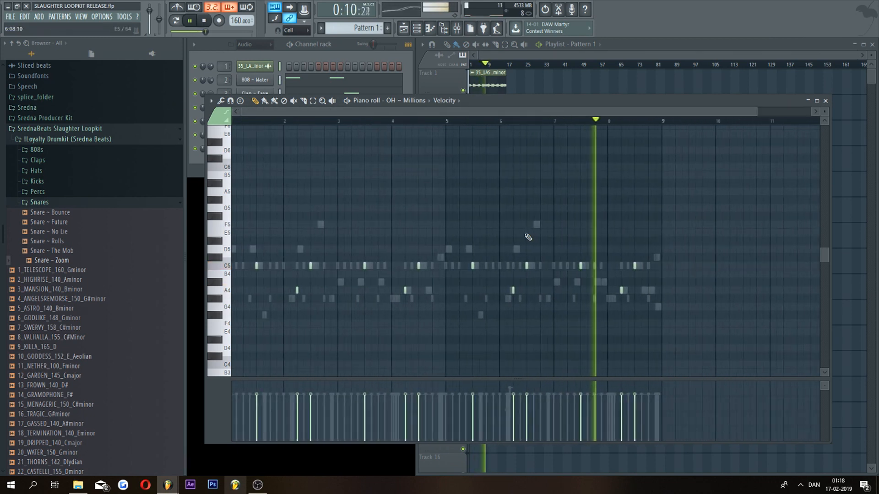
Step: Select all the A4 open-hat notes, lower their velocity slightly and play the pattern to check it
{"action": "left_click", "coordinate": [313, 101]}
{"action": "left_click", "coordinate": [225, 290]}
{"action": "key", "text": "space"}
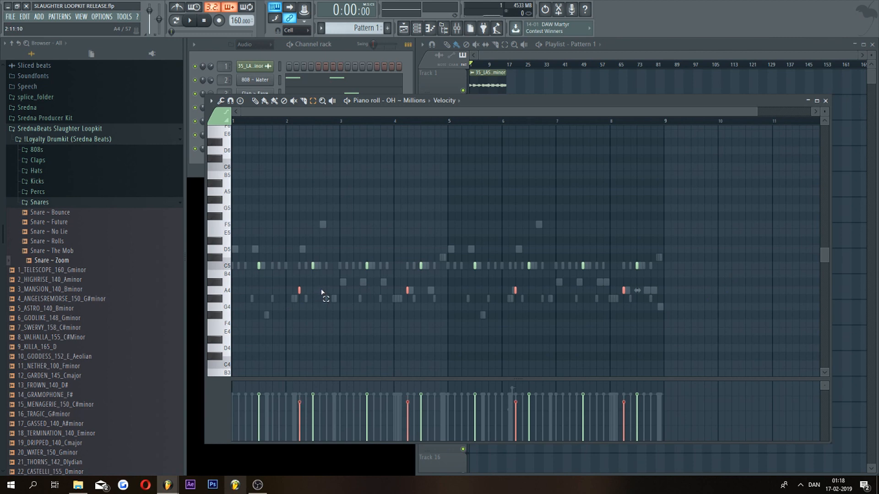
{"action": "key", "text": "space"}
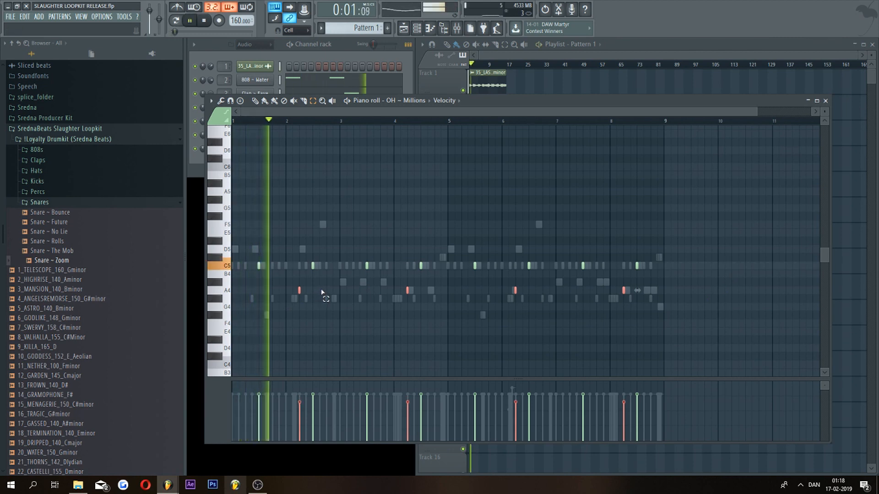
{"action": "left_click", "coordinate": [197, 158]}
{"action": "key", "text": "space"}
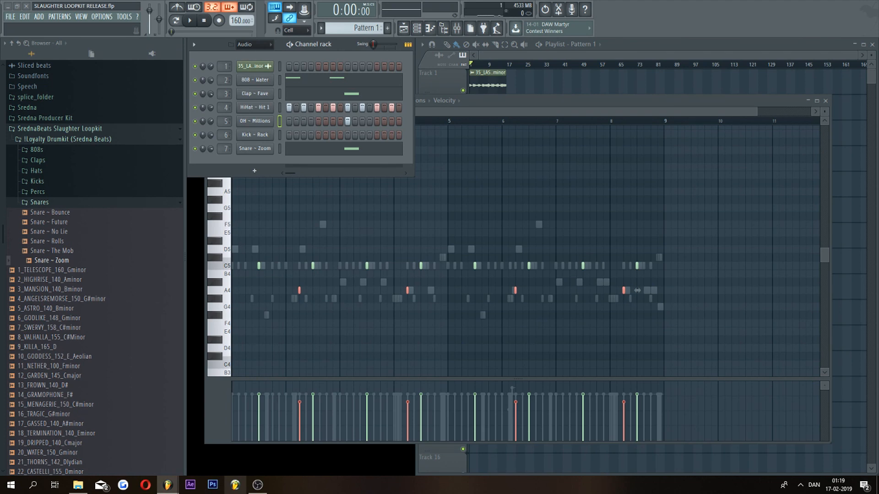
Step: Add Fruity soft clipper to the Master mixer track's first effect slot, and close the mixer and the piano roll
{"action": "left_click", "coordinate": [457, 28]}
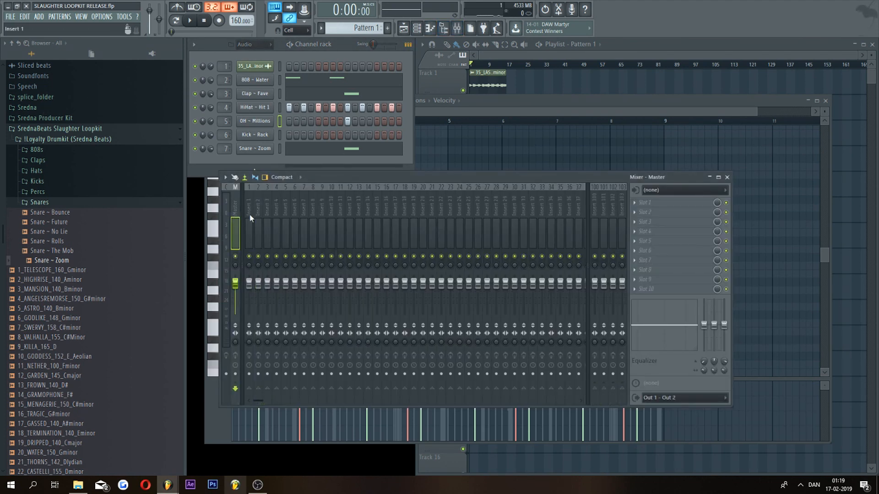
{"action": "left_click", "coordinate": [682, 222]}
{"action": "left_click", "coordinate": [750, 430]}
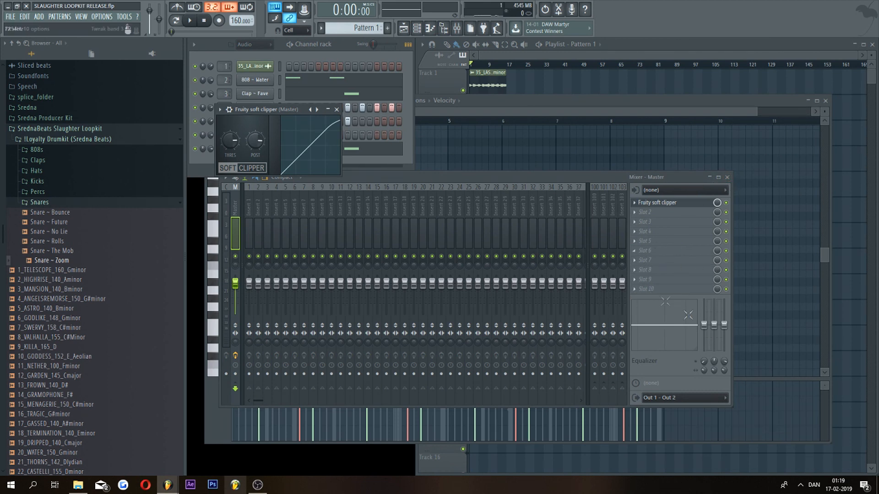
{"action": "left_click", "coordinate": [336, 110]}
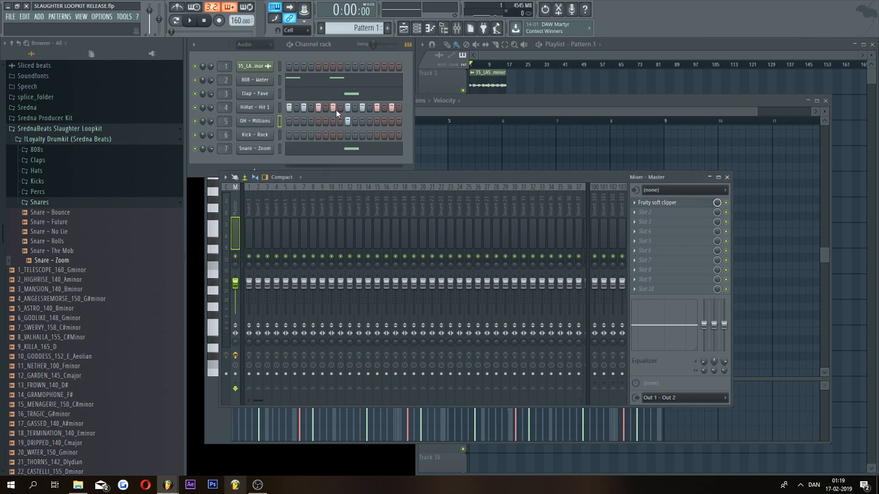
{"action": "left_click", "coordinate": [728, 177]}
{"action": "left_click_drag", "start_coordinate": [492, 102], "coordinate": [503, 103]}
{"action": "left_click", "coordinate": [837, 100]}
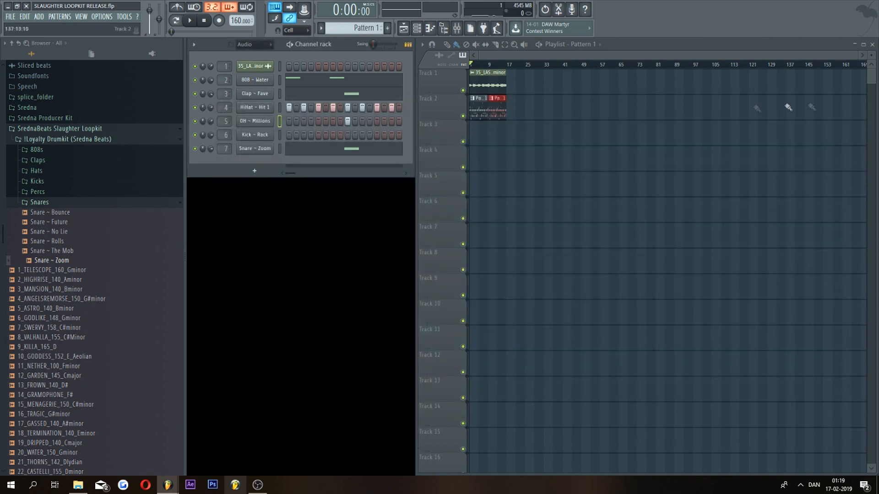
Step: Open the Kick – Rack channel in the piano roll and place short C5 notes on steps 1 and 7 of bar 1
{"action": "right_click", "coordinate": [292, 140]}
{"action": "left_click", "coordinate": [303, 135]}
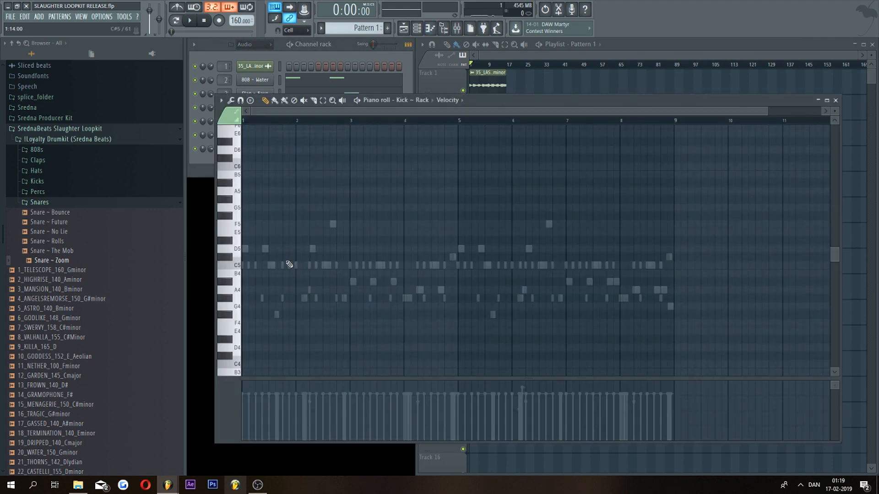
{"action": "scroll", "coordinate": [289, 264], "scroll_direction": "down", "scroll_amount": 2}
{"action": "key", "text": "space"}
{"action": "key", "text": "space"}
{"action": "left_click", "coordinate": [243, 242]}
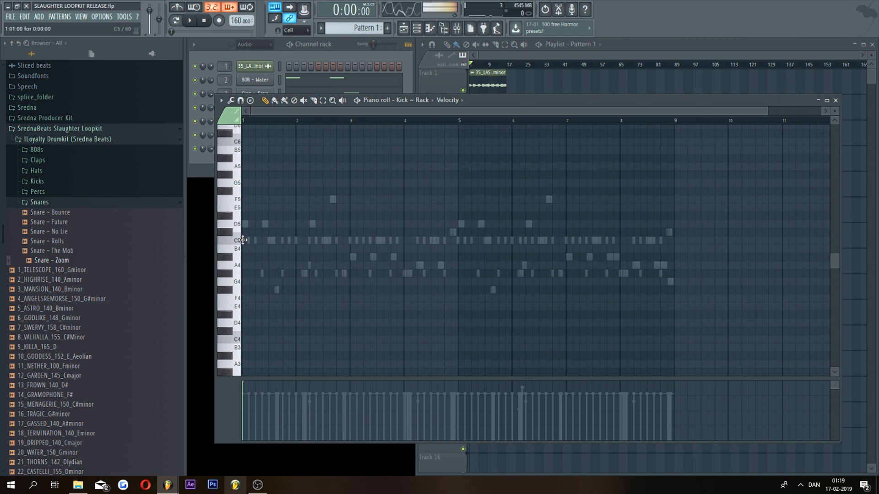
{"action": "key", "text": "space"}
{"action": "key", "text": "space"}
{"action": "left_click", "coordinate": [263, 241]}
{"action": "key", "text": "space"}
{"action": "key", "text": "space"}
{"action": "key", "text": "space"}
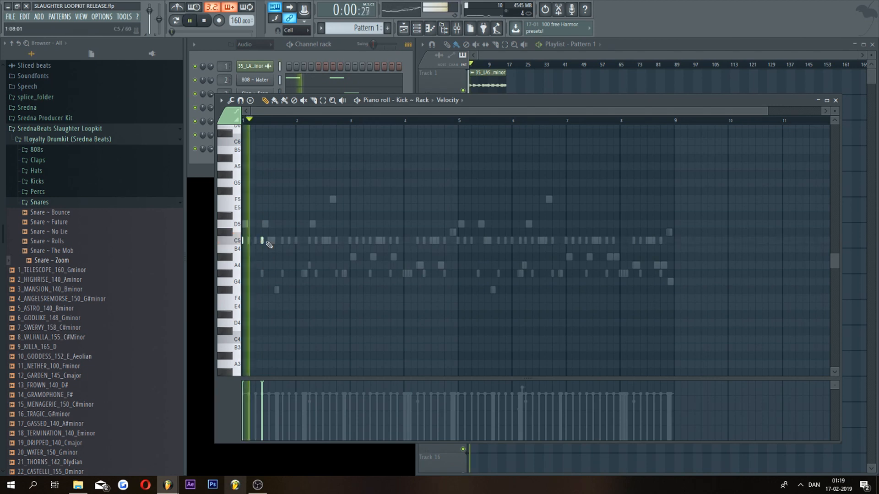
Step: Add C5 kick notes on steps 5 and 11 of bar 2 and on steps 1, 7 and 13 of bar 3
{"action": "left_click", "coordinate": [309, 241]}
{"action": "left_click", "coordinate": [328, 240]}
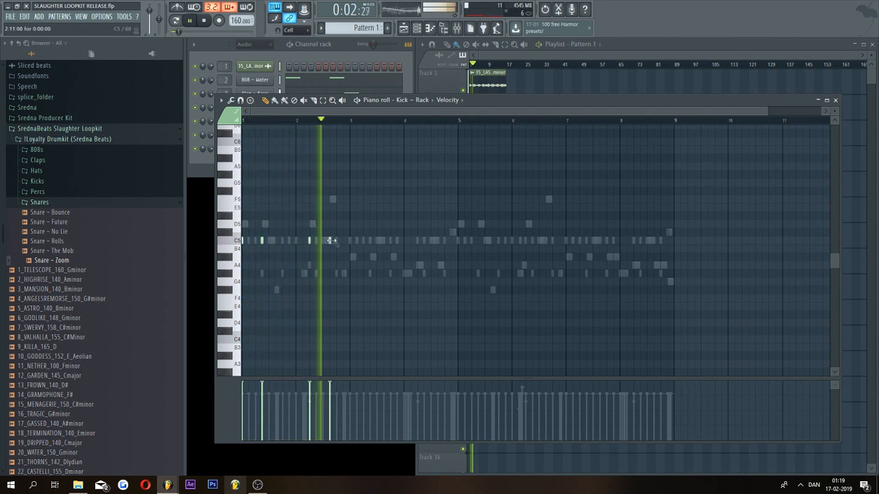
{"action": "key", "text": "space"}
{"action": "key", "text": "space"}
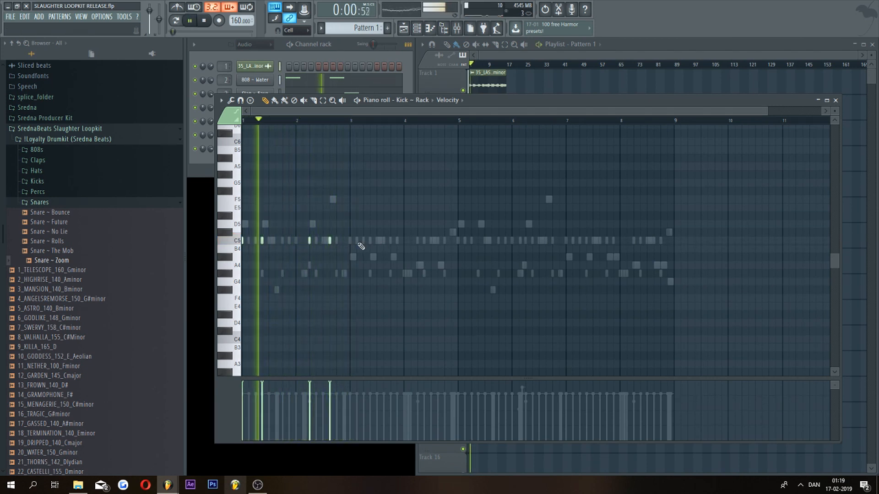
{"action": "left_click", "coordinate": [350, 241]}
{"action": "left_click", "coordinate": [369, 241]}
{"action": "left_click", "coordinate": [391, 240]}
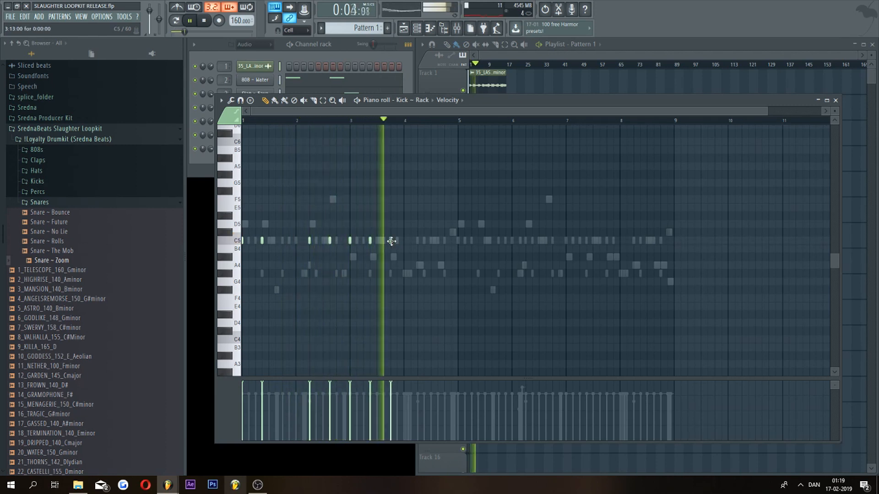
{"action": "key", "text": "space"}
{"action": "key", "text": "space"}
Step: Add C5 kick notes on steps 5 and 11 of bar 4 and on steps 1 and 7 of bar 5
{"action": "left_click", "coordinate": [417, 240]}
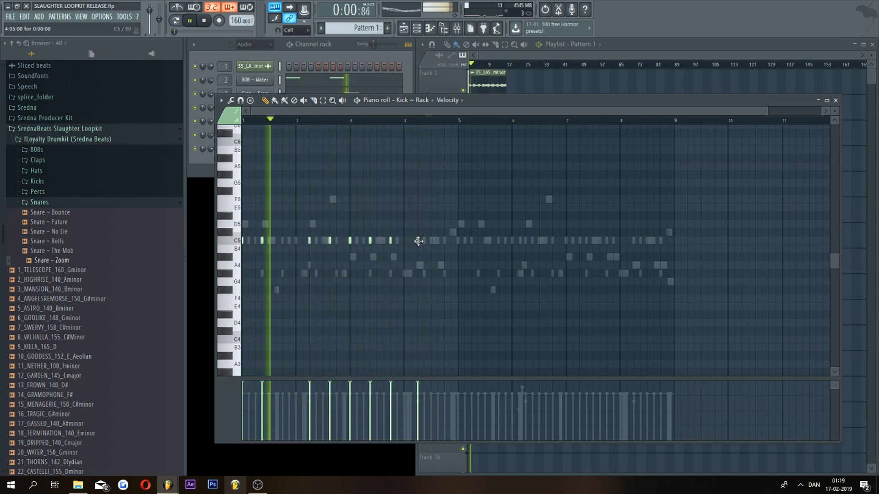
{"action": "left_click", "coordinate": [437, 241]}
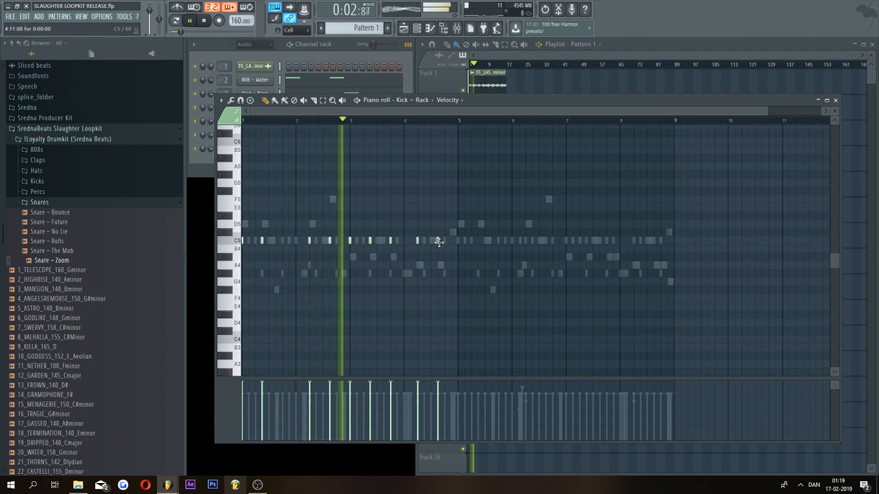
{"action": "scroll", "coordinate": [405, 122], "scroll_direction": "down", "scroll_amount": 1}
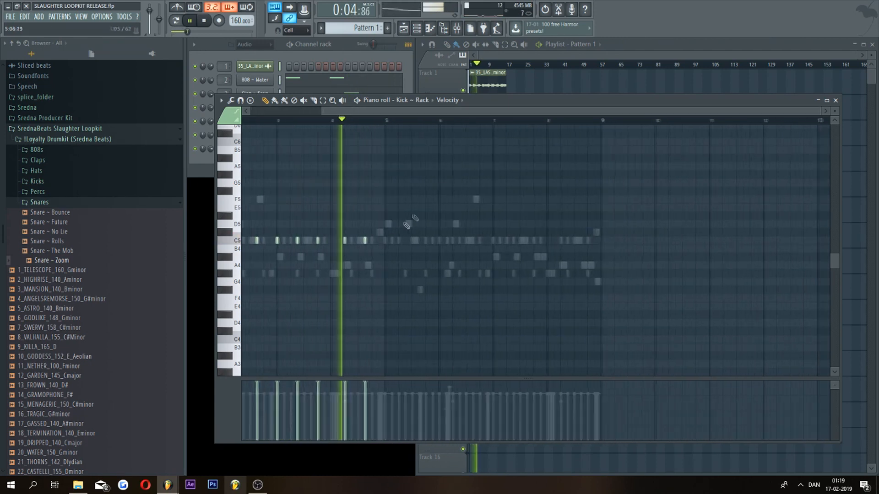
{"action": "left_click", "coordinate": [379, 240]}
{"action": "left_click", "coordinate": [392, 241]}
{"action": "key", "text": "space"}
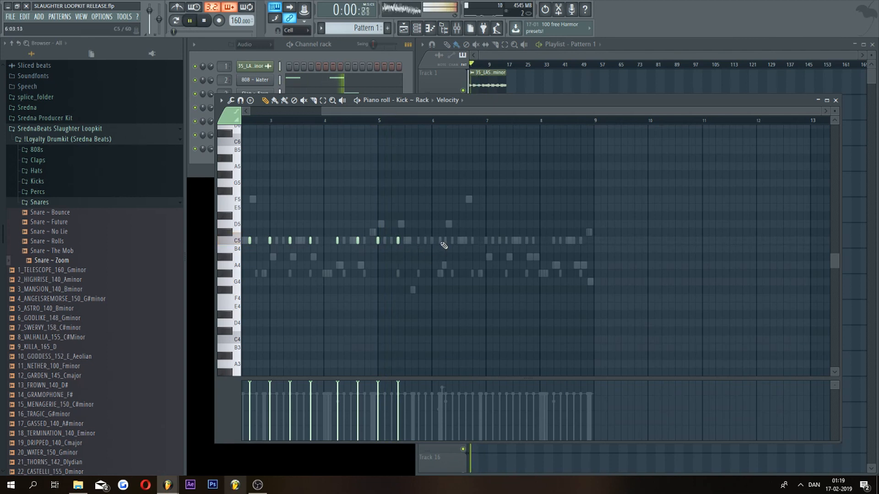
Step: Add C5 kick notes on steps 5 and 11 of bar 6 and on steps 1 and 13 of bar 7
{"action": "left_click", "coordinate": [361, 120]}
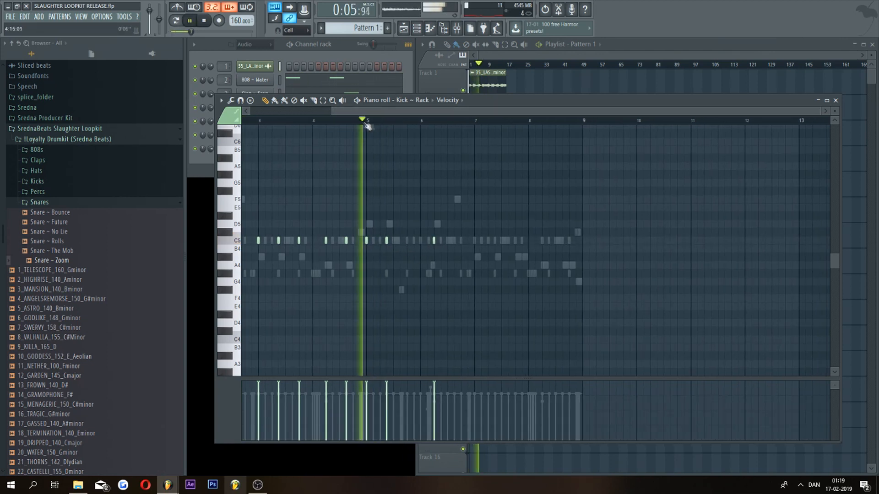
{"action": "left_click", "coordinate": [389, 240]}
{"action": "left_click", "coordinate": [410, 241]}
{"action": "key", "text": "space"}
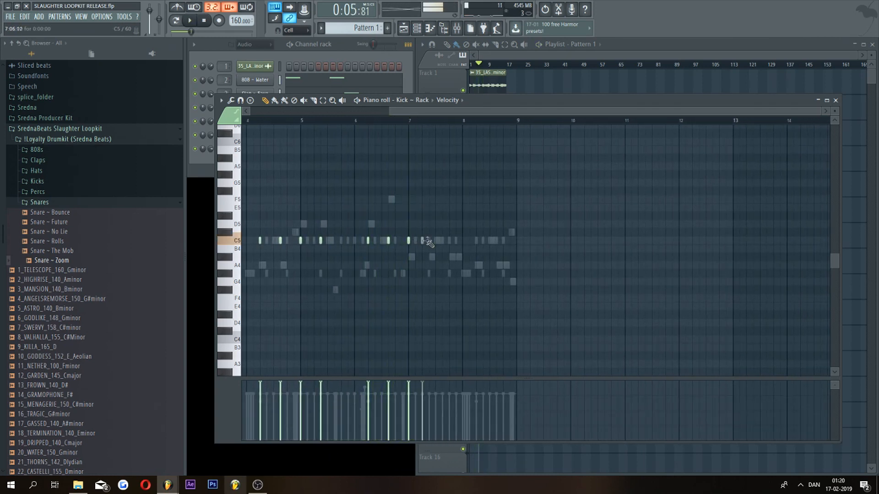
{"action": "key", "text": "space"}
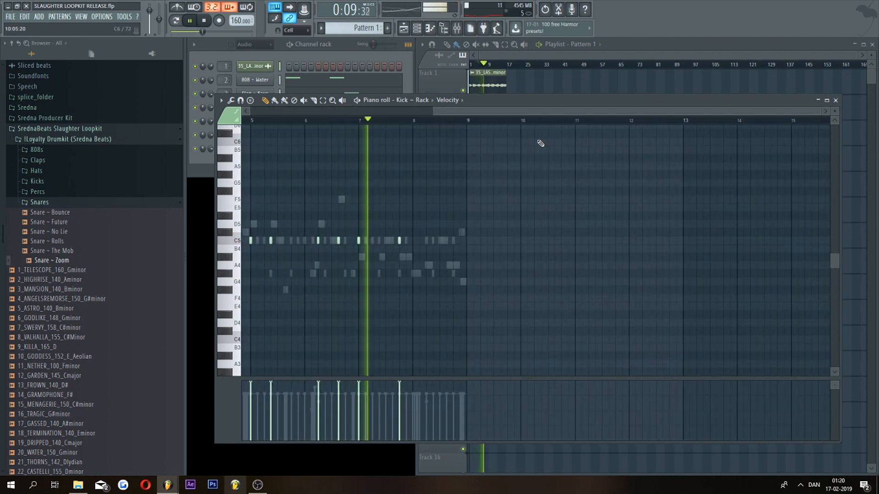
Step: Place C5 kick notes on steps 5 and 11 of bar 8 and close the piano roll
{"action": "left_click", "coordinate": [426, 240]}
{"action": "left_click", "coordinate": [446, 240]}
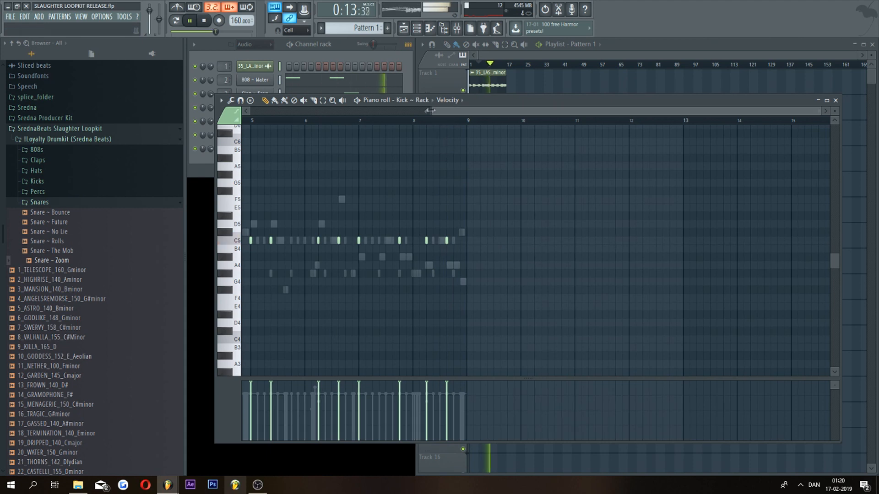
{"action": "left_click_drag", "start_coordinate": [433, 111], "coordinate": [178, 152]}
{"action": "left_click", "coordinate": [836, 100]}
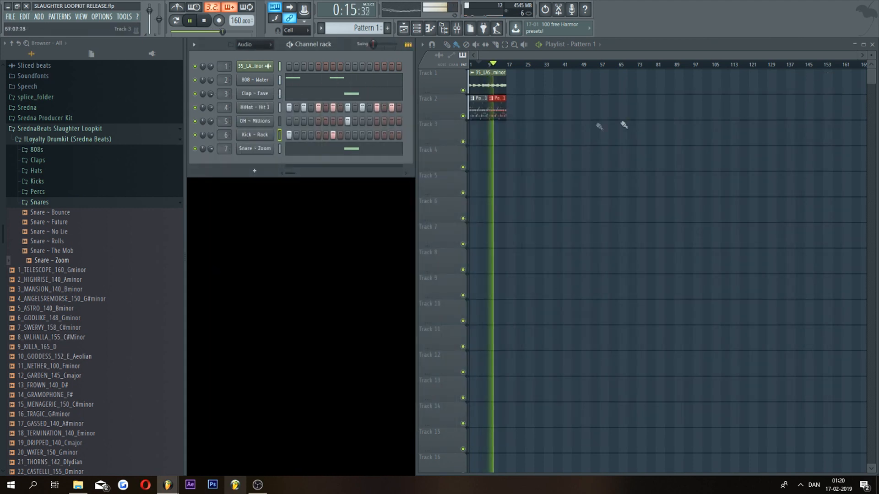
Step: Stop playback and raise the 808 – Water channel's volume to about -3.2 dB
{"action": "key", "text": "space"}
{"action": "left_click_drag", "start_coordinate": [210, 83], "coordinate": [210, 78]}
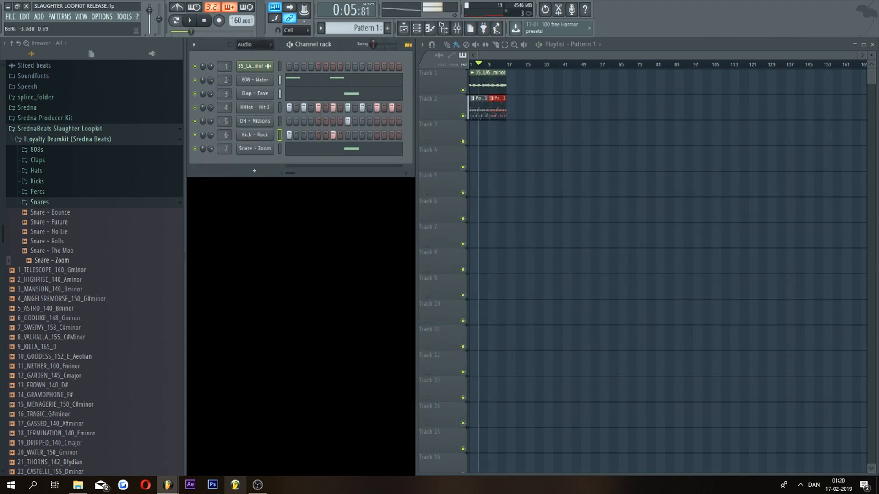
Step: Load Fruity Parametric EQ 2 into the first effect slot of mixer track Insert 1
{"action": "left_click", "coordinate": [456, 28]}
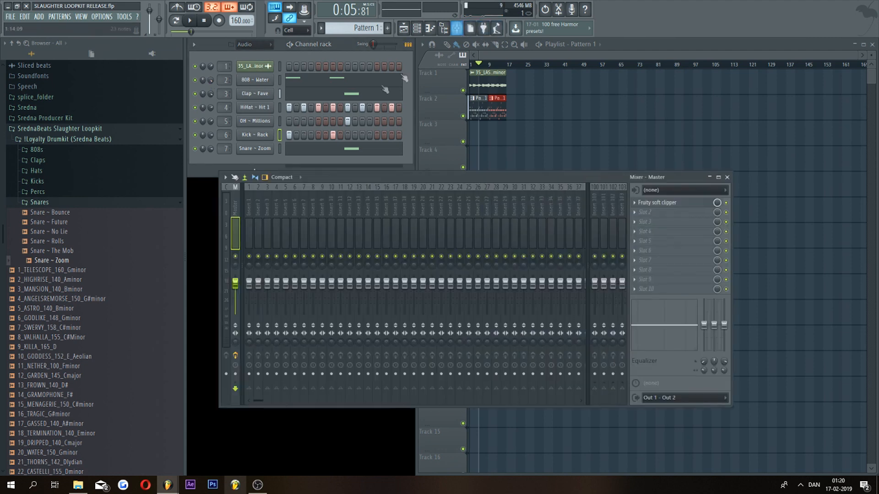
{"action": "left_click", "coordinate": [247, 201]}
{"action": "left_click", "coordinate": [665, 207]}
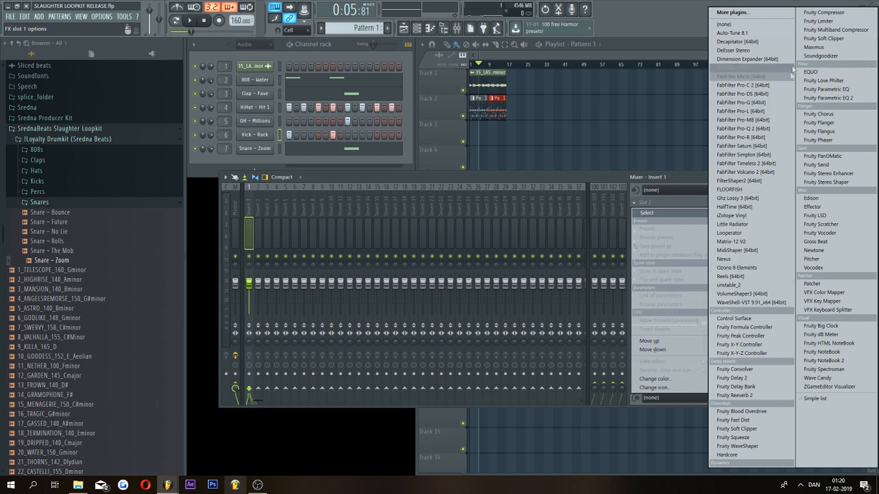
{"action": "left_click", "coordinate": [832, 98]}
{"action": "left_click_drag", "start_coordinate": [319, 145], "coordinate": [376, 211]}
Step: Apply the "20Hz + 18kHz cut" EQ preset and raise the band 1 high-pass frequency to about 327 Hz
{"action": "left_click", "coordinate": [478, 218]}
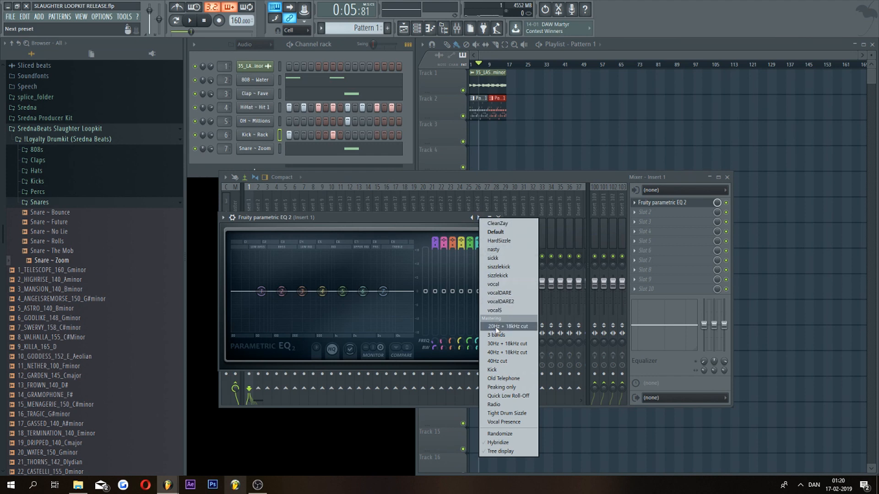
{"action": "left_click", "coordinate": [525, 326]}
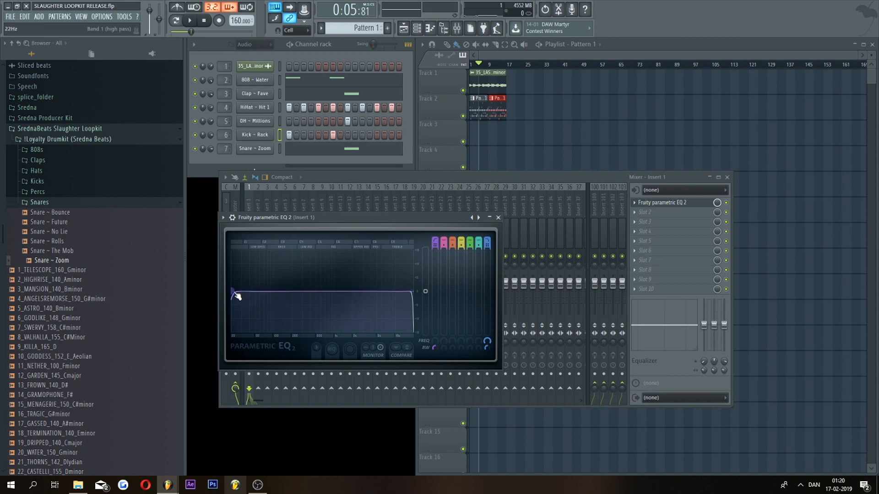
{"action": "left_click_drag", "start_coordinate": [233, 291], "coordinate": [293, 291]}
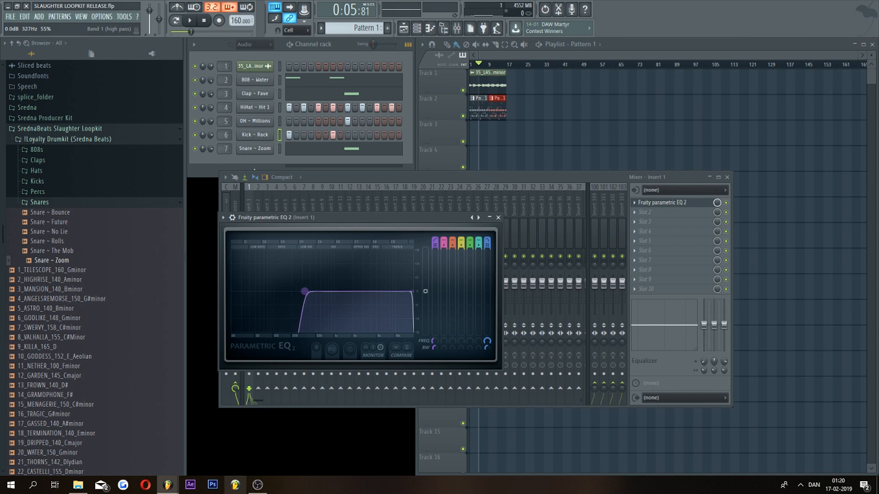
Step: Play the beat, close the EQ window and move the mixer directly beneath the channel rack
{"action": "key", "text": "space"}
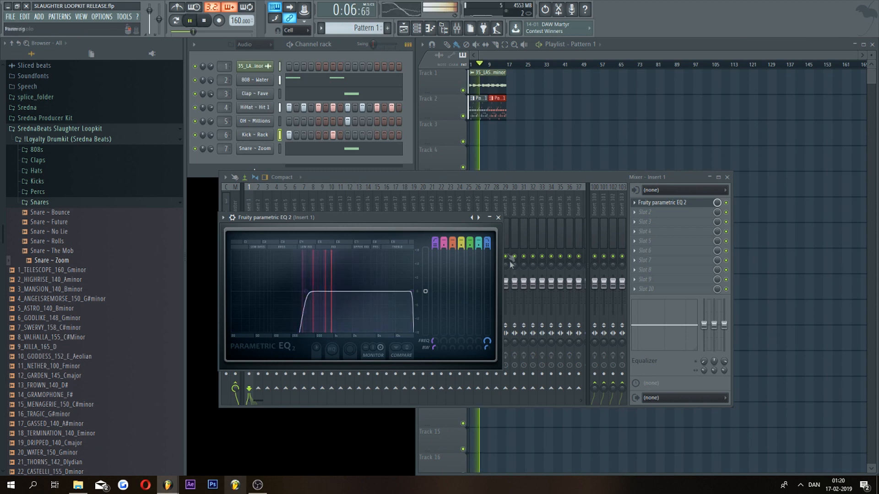
{"action": "left_click", "coordinate": [498, 218]}
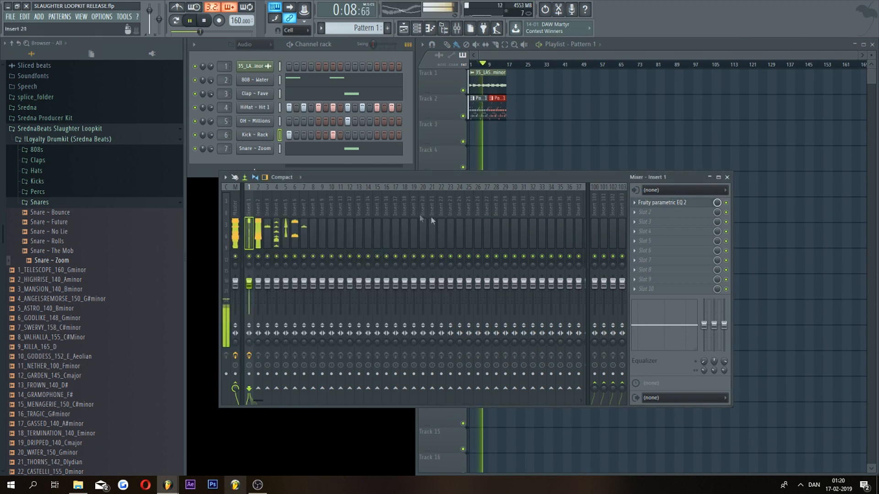
{"action": "left_click_drag", "start_coordinate": [378, 177], "coordinate": [349, 188]}
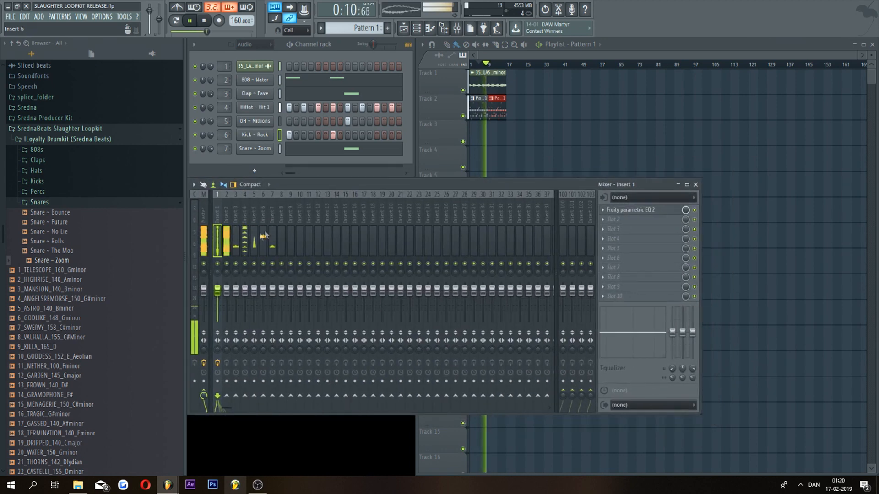
{"action": "key", "text": "space"}
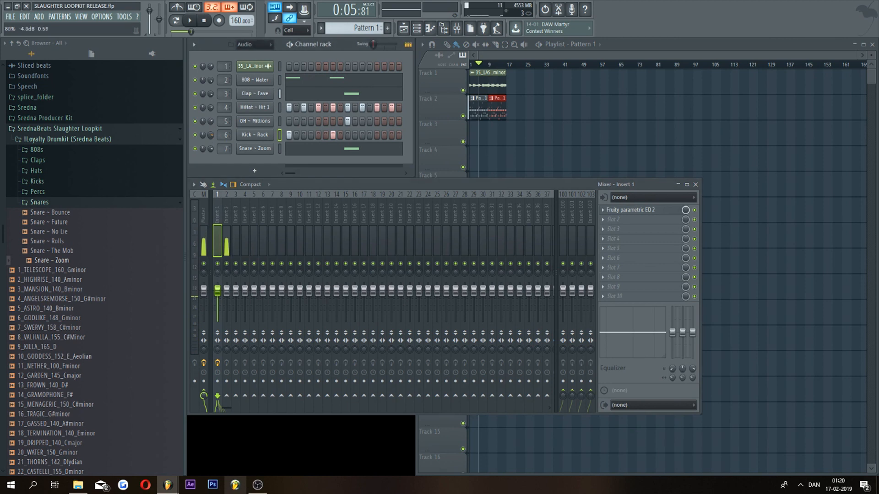
Step: Raise the Kick – Rock channel's volume to about -1.2 dB and save the project
{"action": "key", "text": "space"}
{"action": "left_click_drag", "start_coordinate": [210, 136], "coordinate": [210, 132]}
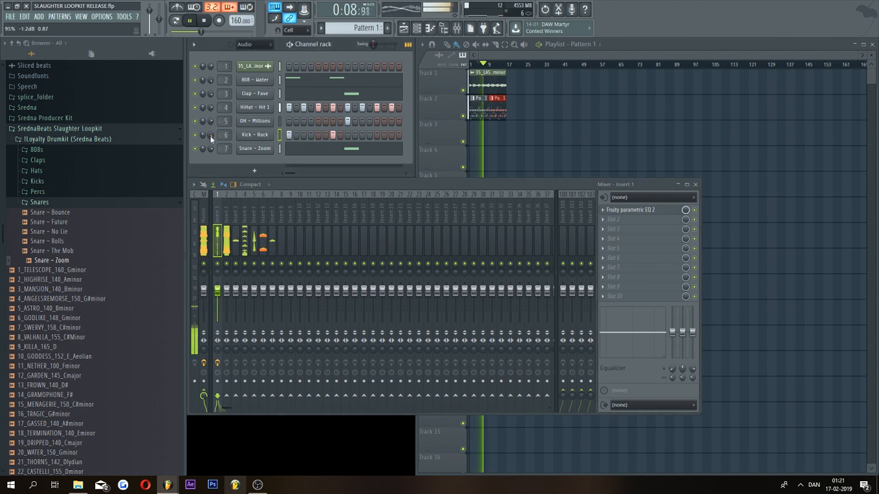
{"action": "key", "text": "space"}
{"action": "key", "text": "ctrl+s"}
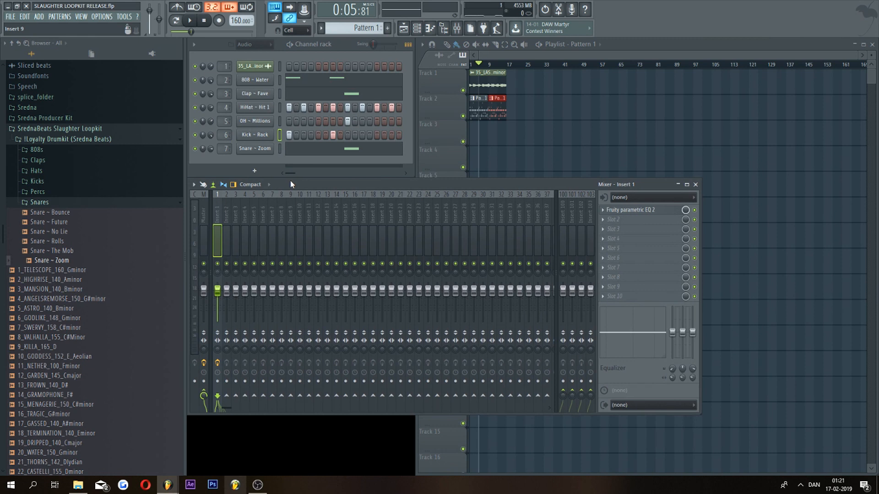
Step: Play the beat through once more and save the project
{"action": "left_click_drag", "start_coordinate": [290, 181], "coordinate": [291, 183]}
{"action": "mouse_move", "coordinate": [377, 188]}
{"action": "left_mouse_down"}
{"action": "mouse_move", "coordinate": [392, 191]}
{"action": "mouse_move", "coordinate": [379, 191]}
{"action": "left_mouse_up"}
{"action": "key", "text": "space"}
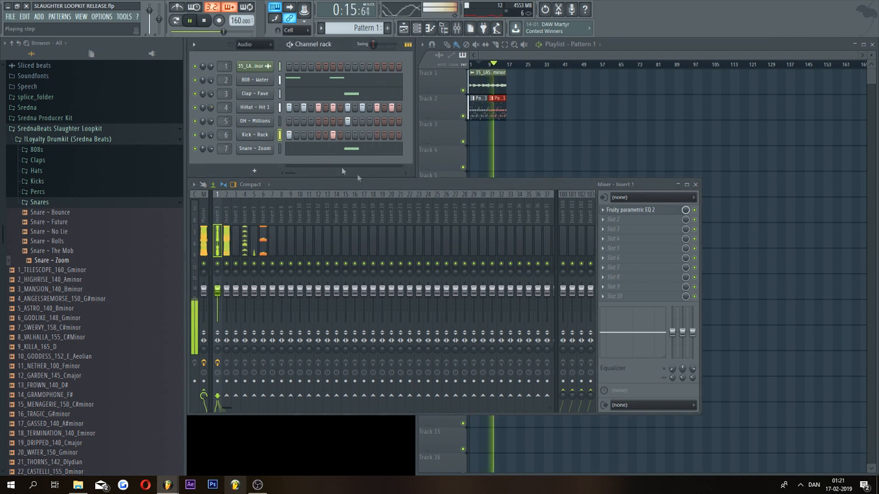
{"action": "key", "text": "ctrl+s"}
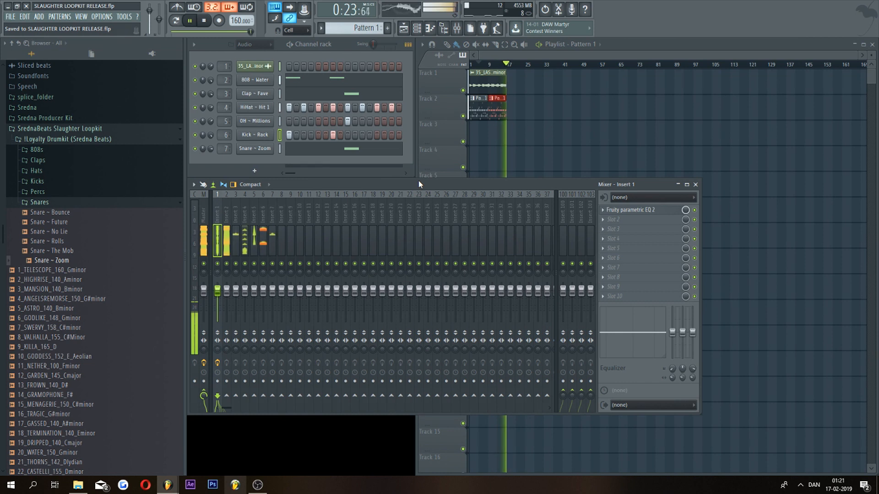
Step: Open the Snare – Zoom piano roll and add a short C5 note on step 15 of bar 1
{"action": "key", "text": "space"}
{"action": "right_click", "coordinate": [268, 150]}
{"action": "left_click", "coordinate": [294, 151]}
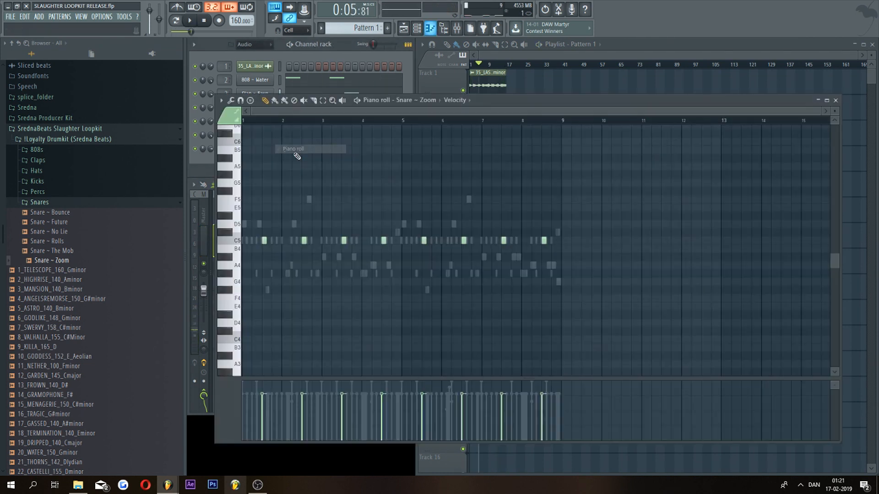
{"action": "scroll", "coordinate": [343, 225], "scroll_direction": "down", "scroll_amount": 1}
{"action": "scroll", "coordinate": [339, 224], "scroll_direction": "up", "scroll_amount": 1}
{"action": "scroll", "coordinate": [267, 121], "scroll_direction": "up", "scroll_amount": 5}
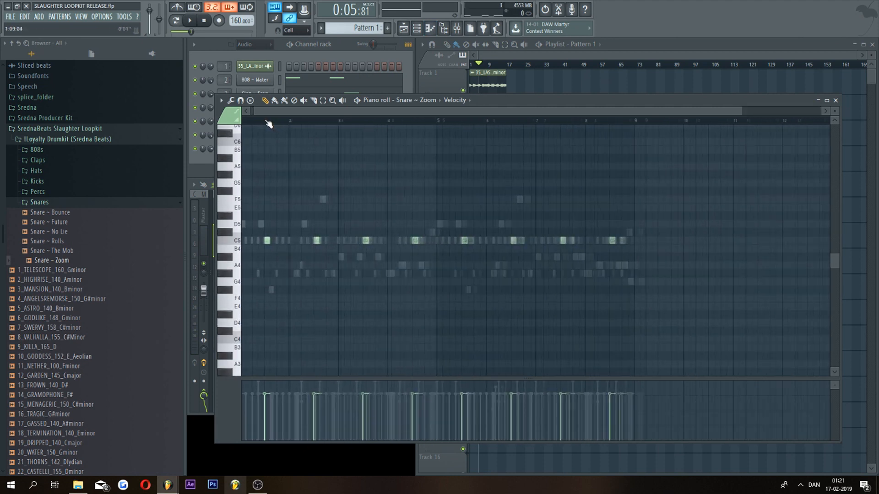
{"action": "key", "text": "space"}
{"action": "key", "text": "space"}
{"action": "key", "text": "space"}
{"action": "left_click", "coordinate": [323, 241]}
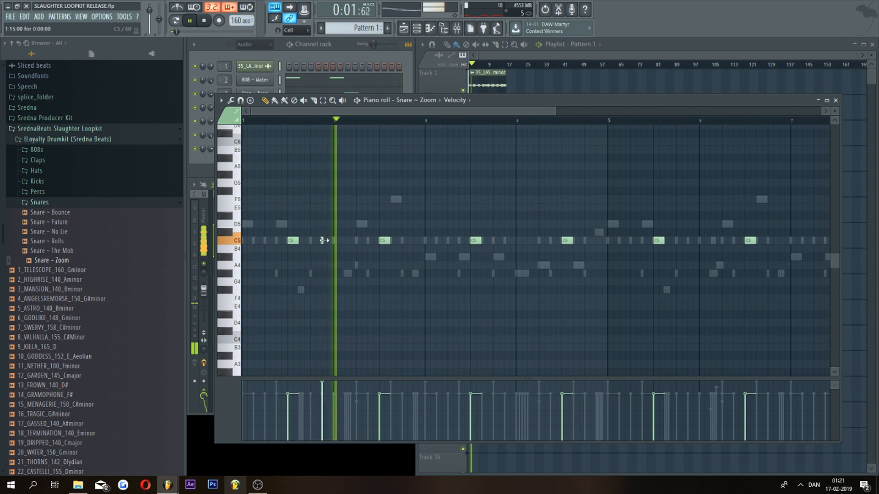
Step: Move the short C5 snare note from bar 1 to step 3 of bar 2 and play the pattern
{"action": "key", "text": "space"}
{"action": "left_click", "coordinate": [326, 394]}
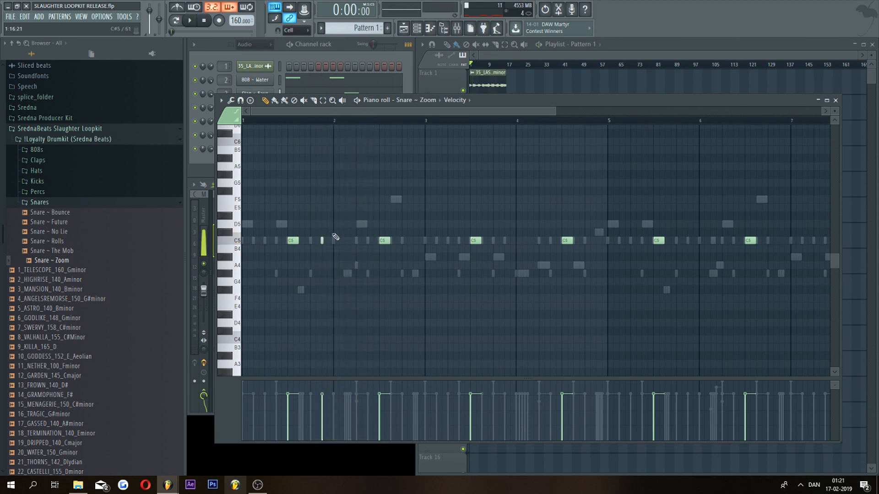
{"action": "key", "text": "space"}
{"action": "left_click_drag", "start_coordinate": [322, 241], "coordinate": [344, 241]}
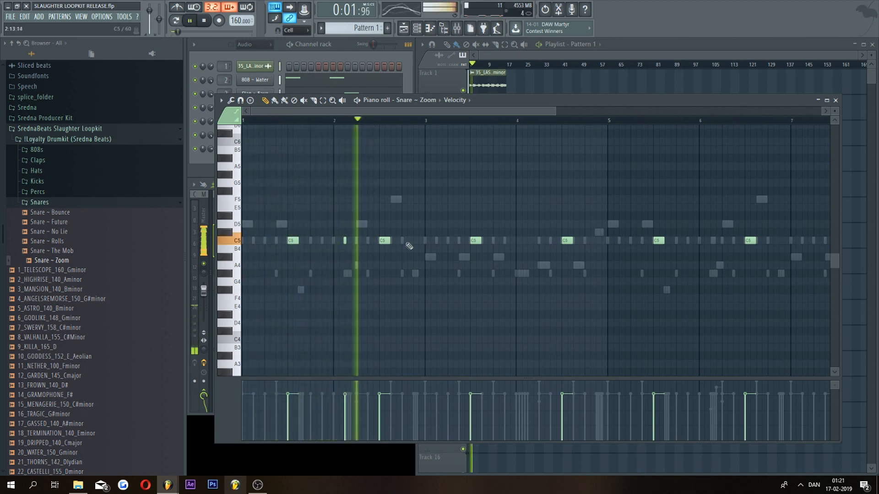
Step: Add short C5 snare notes on step 15 of bars 3, 5 and 7 and on step 3 of bars 4 and 8
{"action": "left_click", "coordinate": [504, 240]}
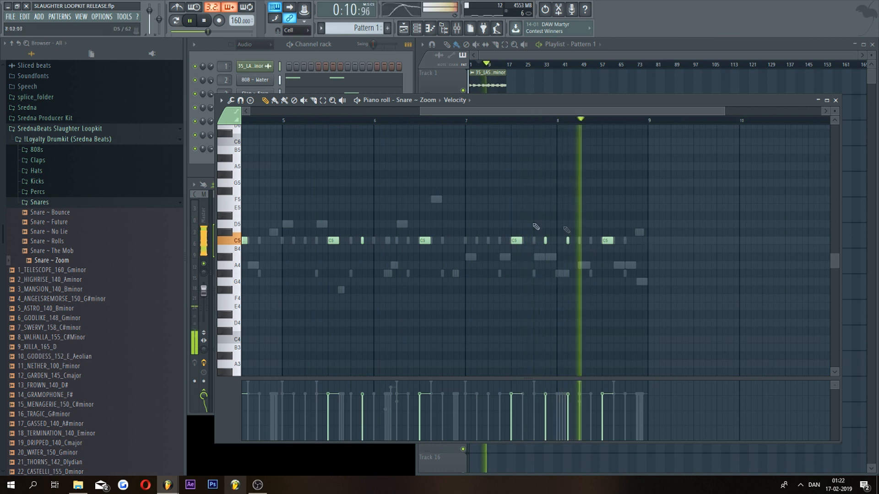
{"action": "left_click_drag", "start_coordinate": [418, 112], "coordinate": [251, 113]}
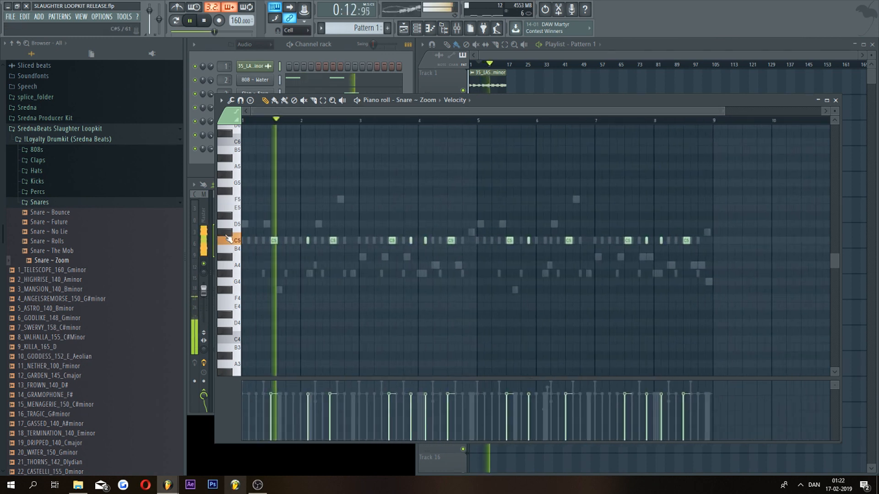
{"action": "key", "text": "space"}
Step: Add Perc – Tabla from the Percs folder as a new channel with a hit on step 3, and save the project
{"action": "left_click", "coordinate": [64, 201]}
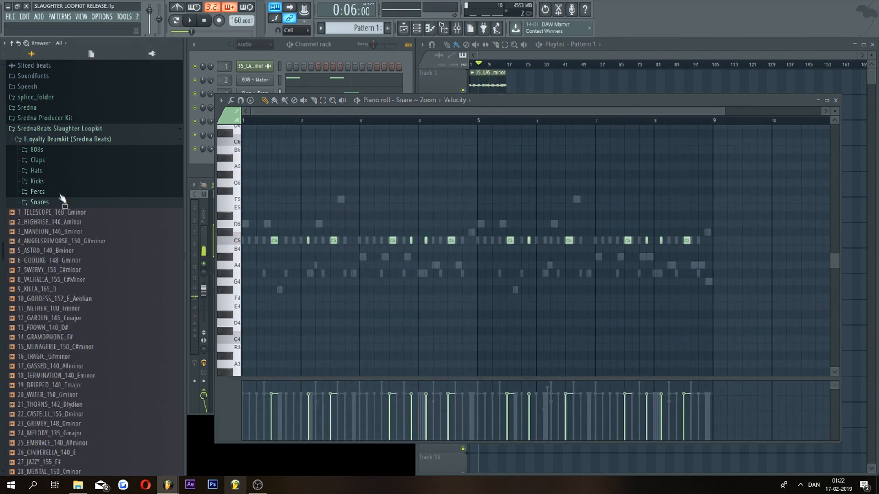
{"action": "left_click", "coordinate": [61, 193]}
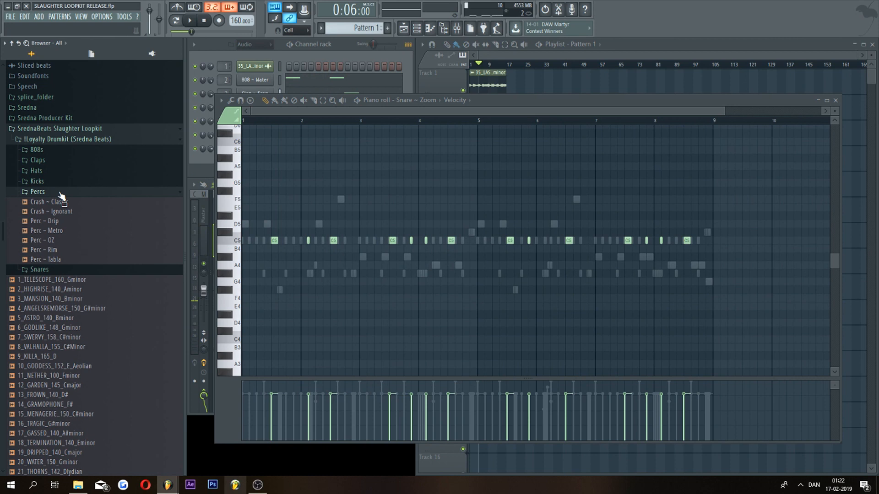
{"action": "left_click", "coordinate": [836, 100]}
{"action": "left_click_drag", "start_coordinate": [71, 261], "coordinate": [260, 157]}
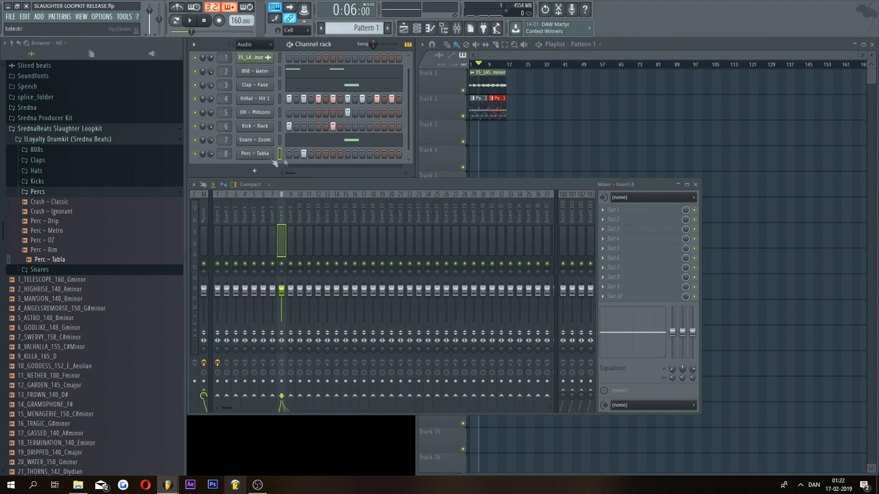
{"action": "key", "text": "space"}
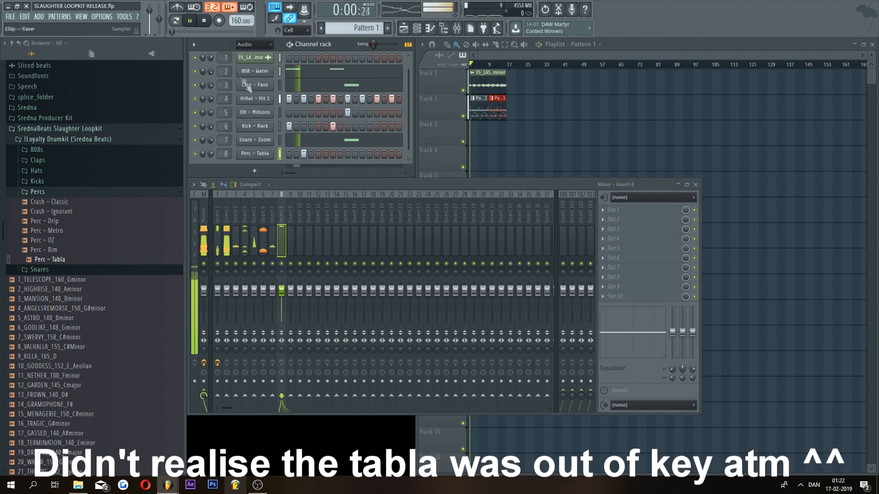
{"action": "key", "text": "ctrl+s"}
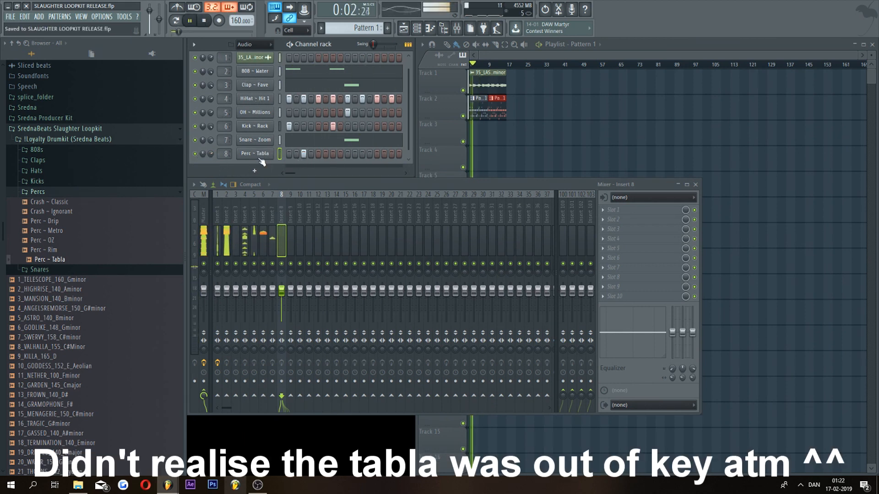
{"action": "right_click", "coordinate": [260, 158]}
{"action": "key", "text": "Escape"}
{"action": "right_click", "coordinate": [263, 160]}
{"action": "key", "text": "Escape"}
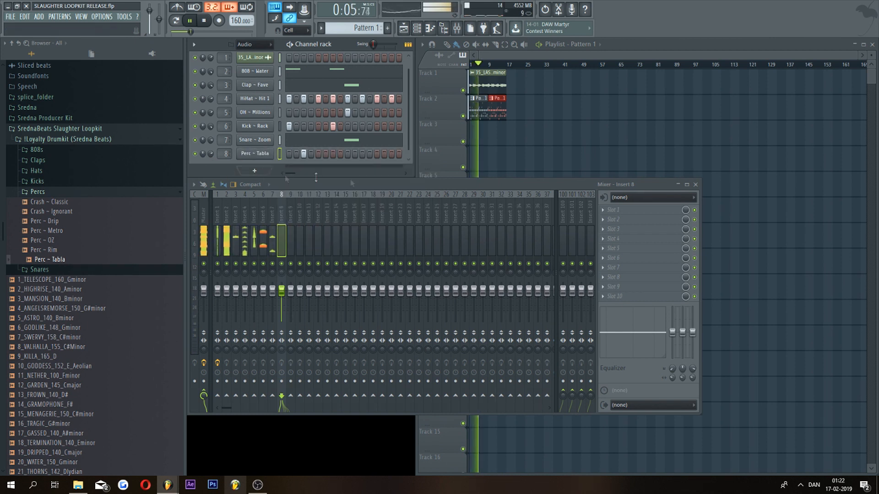
Step: Close the mixer, stop playback and split Pattern 1 by channel
{"action": "left_click", "coordinate": [697, 184]}
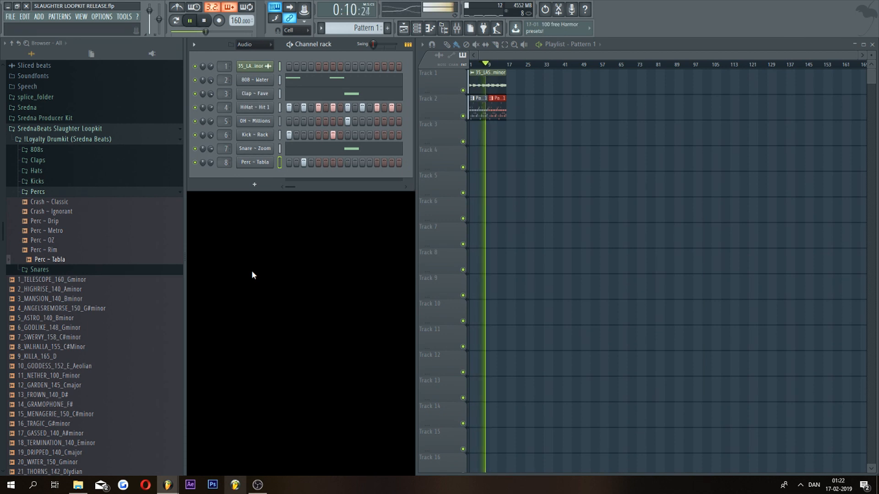
{"action": "key", "text": "space"}
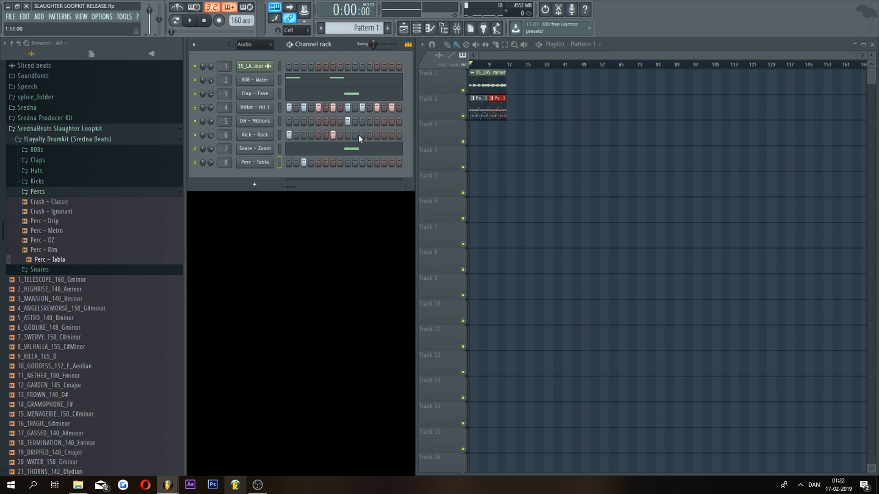
{"action": "left_click", "coordinate": [366, 29]}
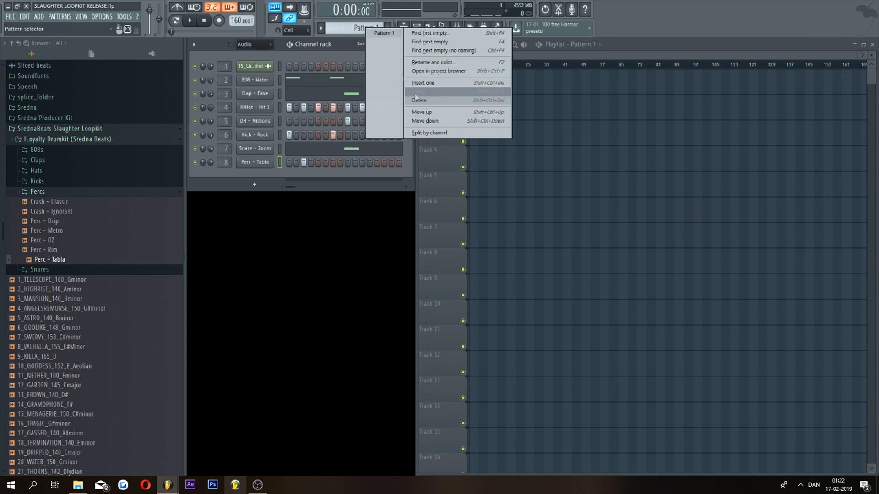
{"action": "left_click", "coordinate": [439, 133]}
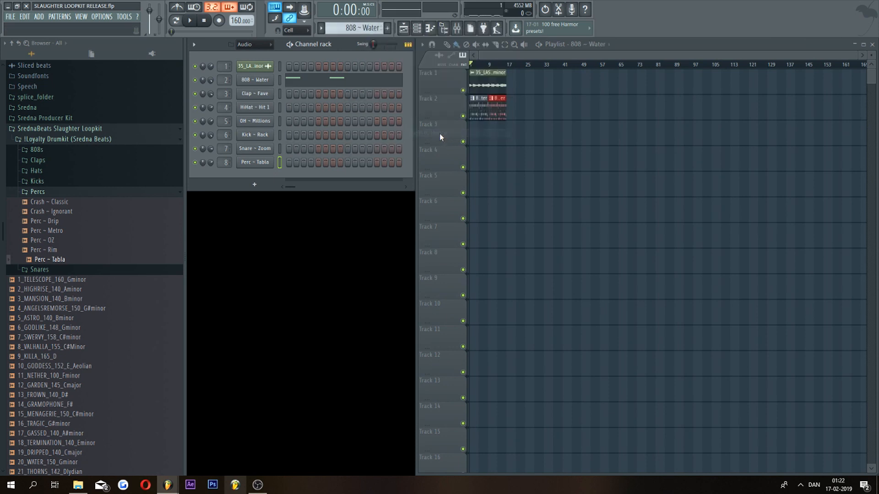
Step: Delete the pattern clips from playlist track 2
{"action": "scroll", "coordinate": [354, 27], "scroll_direction": "up", "scroll_amount": 2}
{"action": "scroll", "coordinate": [362, 27], "scroll_direction": "up", "scroll_amount": 2}
{"action": "scroll", "coordinate": [359, 27], "scroll_direction": "down", "scroll_amount": 3}
{"action": "right_click", "coordinate": [474, 111]}
Step: Paint five more 35_LAST_160_Fminor clips end to end along track 1, up to bar 97
{"action": "left_click", "coordinate": [297, 30]}
{"action": "left_click", "coordinate": [295, 49]}
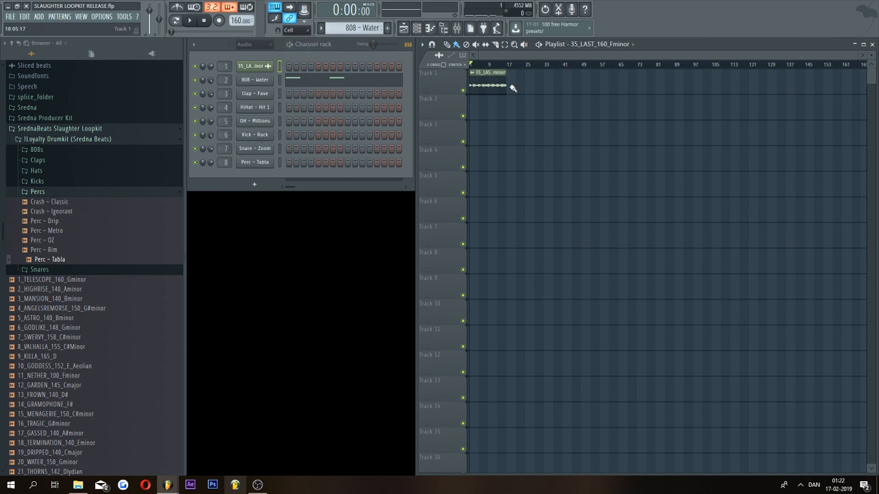
{"action": "right_click", "coordinate": [560, 85]}
{"action": "mouse_move", "coordinate": [513, 88]}
{"action": "left_mouse_down"}
{"action": "mouse_move", "coordinate": [733, 85]}
{"action": "mouse_move", "coordinate": [709, 83]}
{"action": "left_mouse_up"}
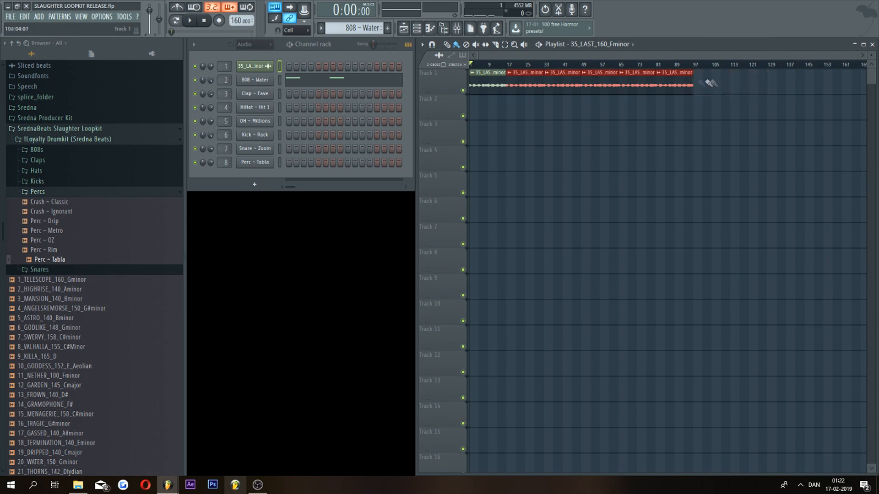
Step: Choose 808 – Water as the playlist's clip source and start playback of the arrangement
{"action": "left_click", "coordinate": [612, 46]}
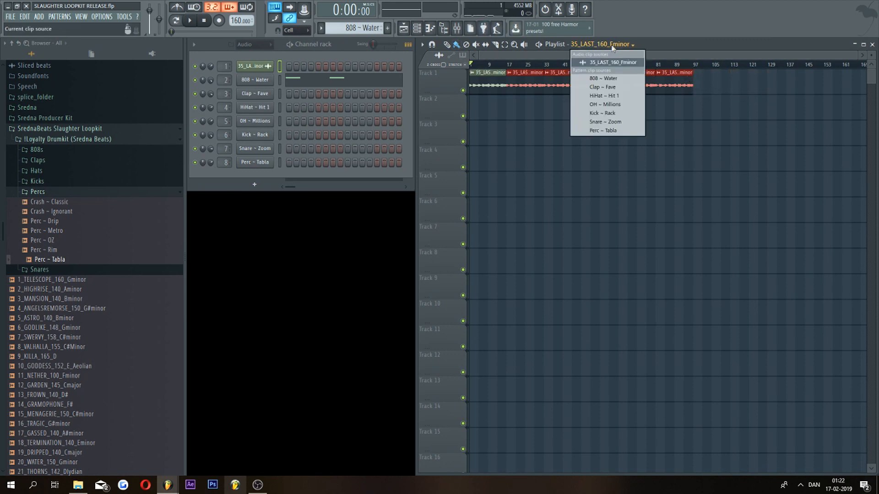
{"action": "left_click", "coordinate": [631, 79]}
{"action": "key", "text": "space"}
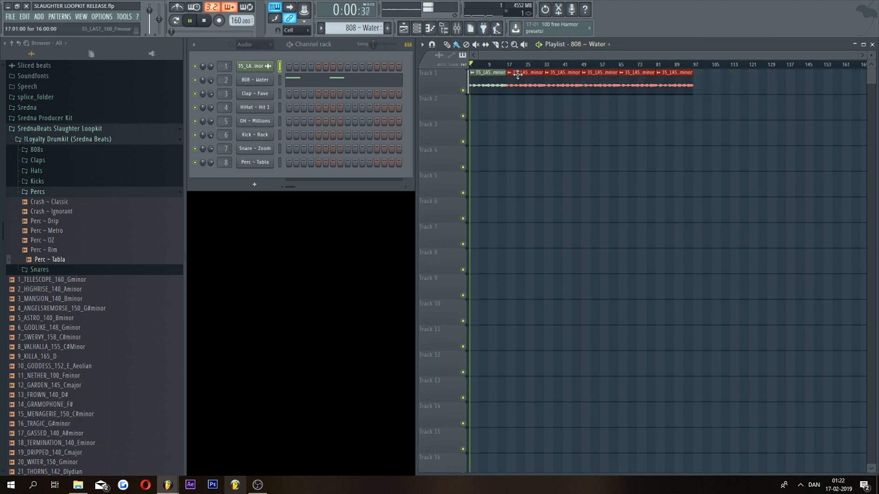
Step: Place the "Sredna made the beat go JN TAG 01" sample from the Sredna folder on track 2, near bar 12
{"action": "scroll", "coordinate": [584, 62], "scroll_direction": "up", "scroll_amount": 2}
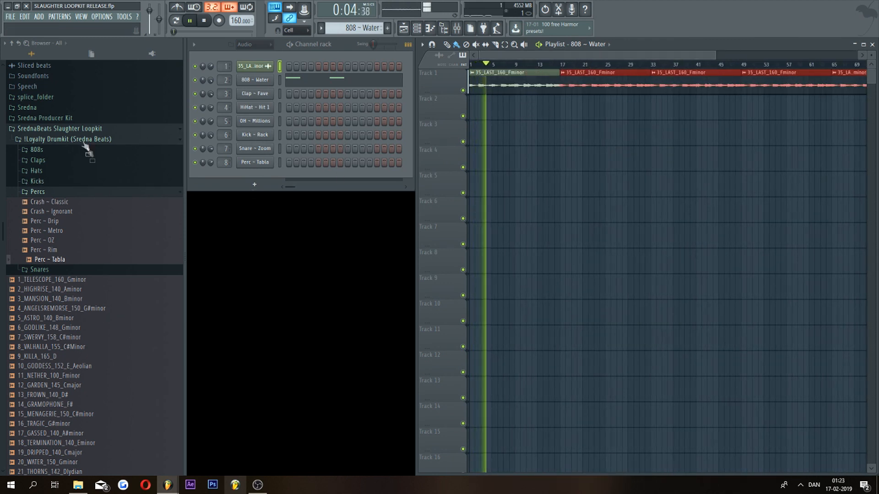
{"action": "scroll", "coordinate": [154, 247], "scroll_direction": "down", "scroll_amount": 3}
{"action": "scroll", "coordinate": [154, 243], "scroll_direction": "up", "scroll_amount": 3}
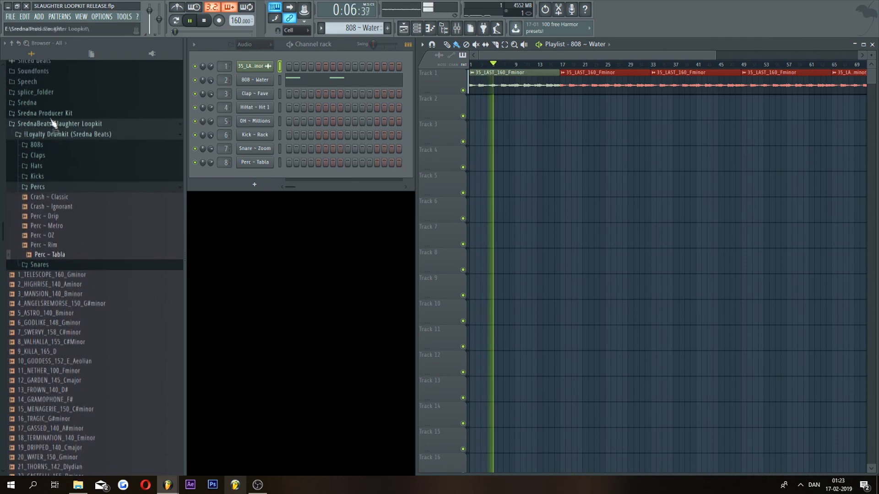
{"action": "left_click", "coordinate": [47, 110]}
{"action": "key", "text": "space"}
{"action": "left_click_drag", "start_coordinate": [97, 361], "coordinate": [542, 112]}
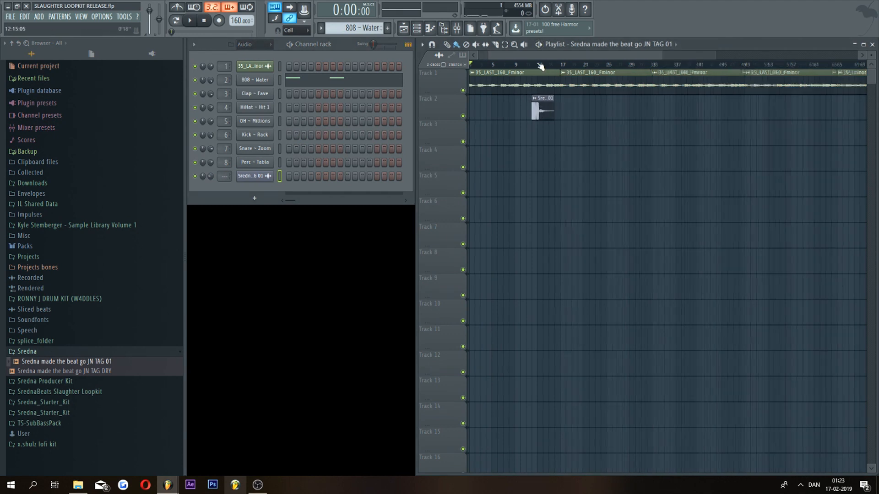
Step: Move the voice tag clip on track 2 to step 15 of bar 9 and play that section
{"action": "scroll", "coordinate": [540, 65], "scroll_direction": "up", "scroll_amount": 6}
{"action": "mouse_move", "coordinate": [534, 57]}
{"action": "left_mouse_down"}
{"action": "mouse_move", "coordinate": [518, 58]}
{"action": "mouse_move", "coordinate": [529, 64]}
{"action": "left_mouse_up"}
{"action": "key", "text": "space"}
{"action": "left_click_drag", "start_coordinate": [643, 109], "coordinate": [558, 111]}
{"action": "scroll", "coordinate": [522, 66], "scroll_direction": "up", "scroll_amount": 3}
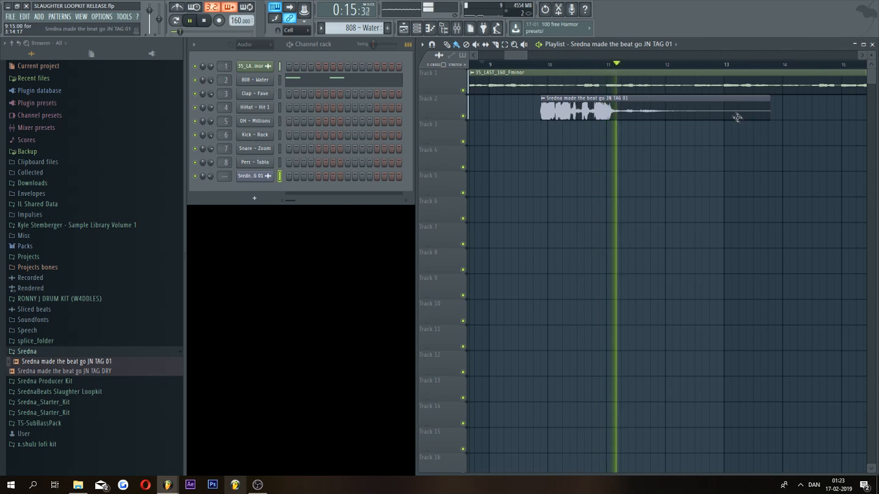
Step: Shorten the voice tag clip to a length of 3:12:17 and play it back against the loop
{"action": "left_click_drag", "start_coordinate": [769, 112], "coordinate": [764, 112]}
{"action": "key", "text": "space"}
{"action": "key", "text": "space"}
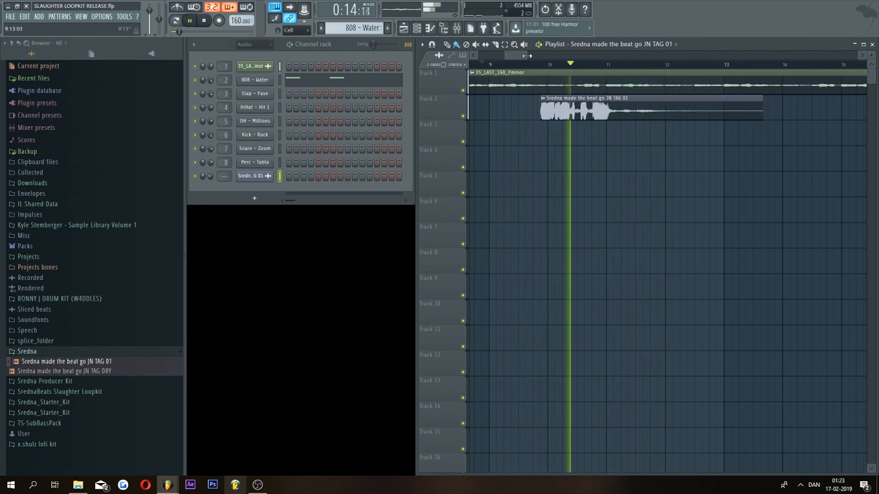
{"action": "mouse_move", "coordinate": [526, 55]}
{"action": "left_mouse_down"}
{"action": "mouse_move", "coordinate": [589, 64]}
{"action": "mouse_move", "coordinate": [537, 57]}
{"action": "left_mouse_up"}
{"action": "key", "text": "space"}
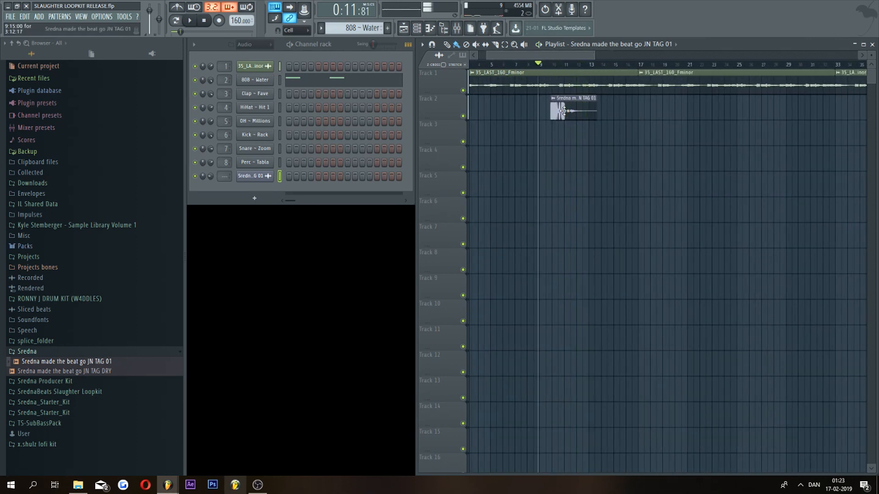
Step: Move the voice tag clip on track 2 to step 15 of bar 13 and play that section of the loop
{"action": "left_click_drag", "start_coordinate": [563, 111], "coordinate": [600, 110]}
{"action": "key", "text": "space"}
{"action": "left_click", "coordinate": [596, 64]}
{"action": "left_click_drag", "start_coordinate": [595, 56], "coordinate": [689, 58]}
{"action": "key", "text": "space"}
Step: Fill track 3 with 808 – Water pattern clips from bar 17 to the end of the loop at bar 97
{"action": "left_click", "coordinate": [640, 44]}
{"action": "left_click", "coordinate": [595, 87]}
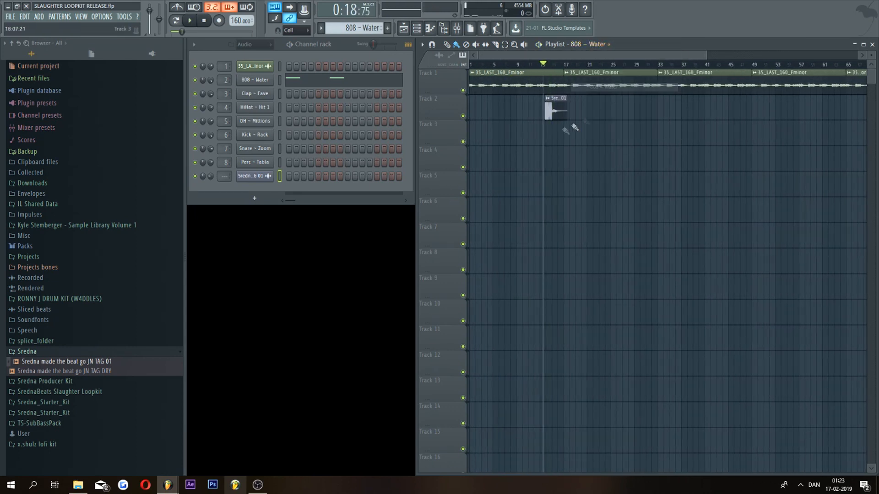
{"action": "left_click_drag", "start_coordinate": [570, 134], "coordinate": [833, 138]}
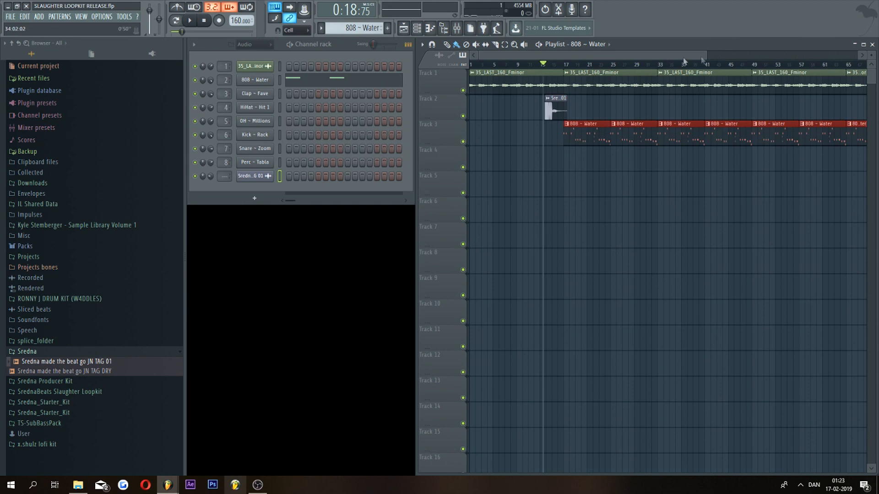
{"action": "left_click_drag", "start_coordinate": [707, 55], "coordinate": [860, 56]}
{"action": "left_click_drag", "start_coordinate": [721, 134], "coordinate": [761, 134]}
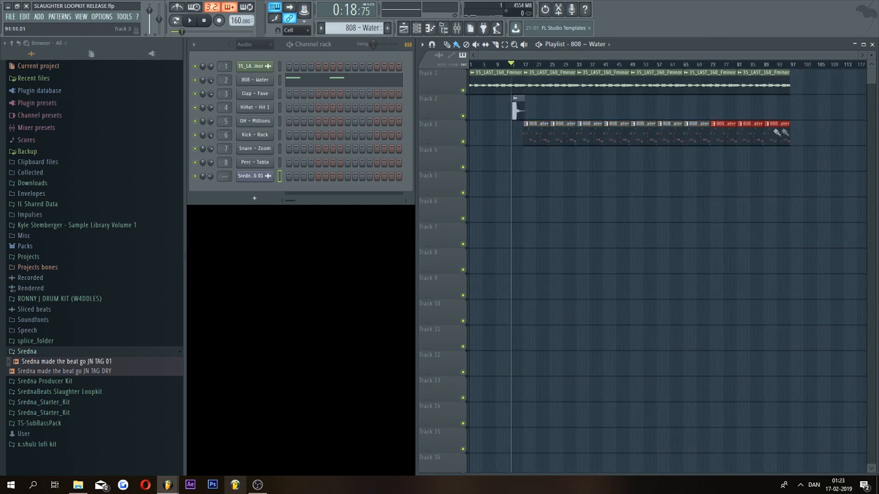
Step: Fill track 4 with Clap – Fave clips and track 5 with HiHat – Hit 1 clips, from bar 17 to bar 97
{"action": "left_click", "coordinate": [586, 44]}
{"action": "left_click", "coordinate": [595, 96]}
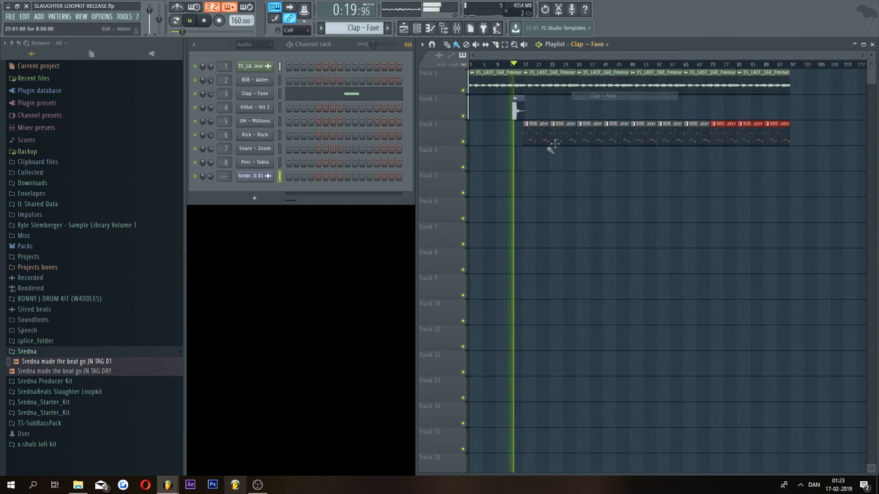
{"action": "left_click_drag", "start_coordinate": [530, 158], "coordinate": [778, 165]}
{"action": "left_click", "coordinate": [594, 44]}
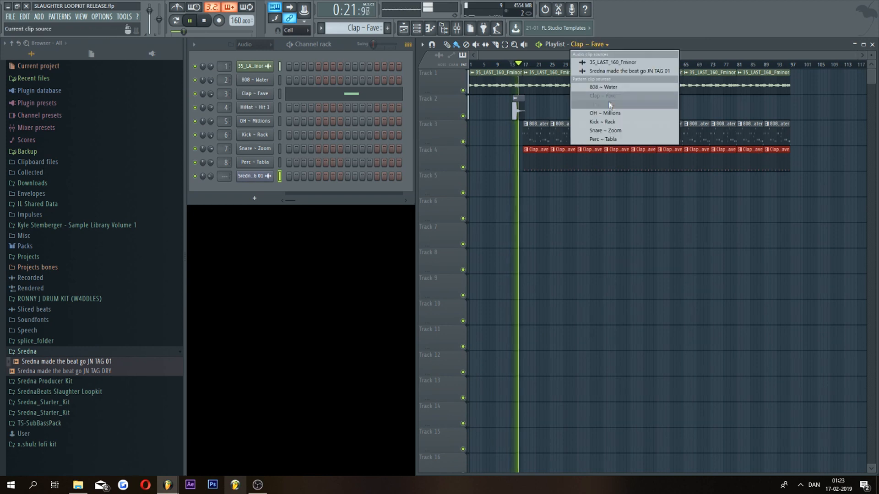
{"action": "left_click", "coordinate": [604, 106]}
{"action": "mouse_move", "coordinate": [526, 177]}
{"action": "left_mouse_down"}
{"action": "mouse_move", "coordinate": [647, 184]}
{"action": "mouse_move", "coordinate": [771, 177]}
{"action": "left_mouse_up"}
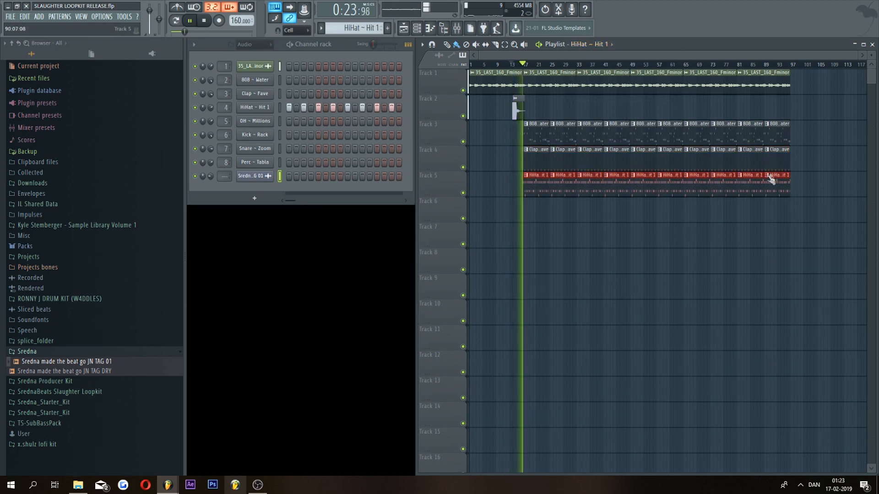
Step: Place two OH – Millions clips on track 6 and two Kick – Rack clips on track 7, from bar 25 to bar 41
{"action": "scroll", "coordinate": [551, 64], "scroll_direction": "up", "scroll_amount": 5}
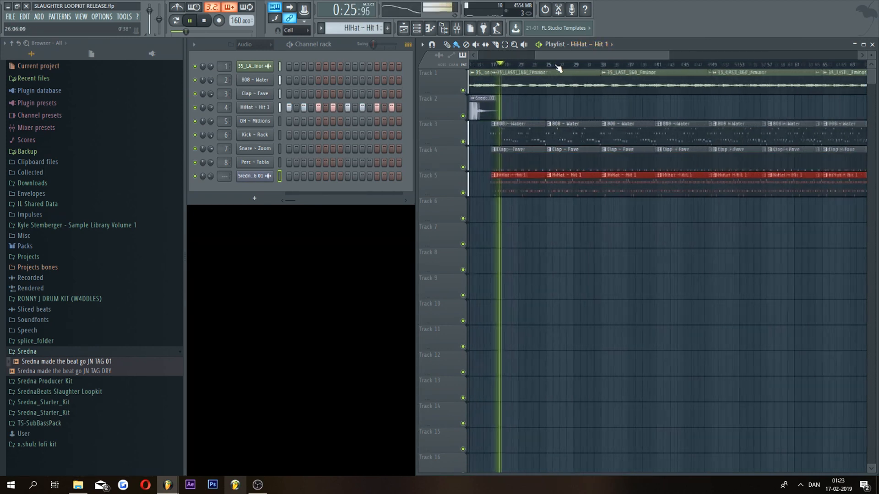
{"action": "scroll", "coordinate": [539, 56], "scroll_direction": "left", "scroll_amount": 1}
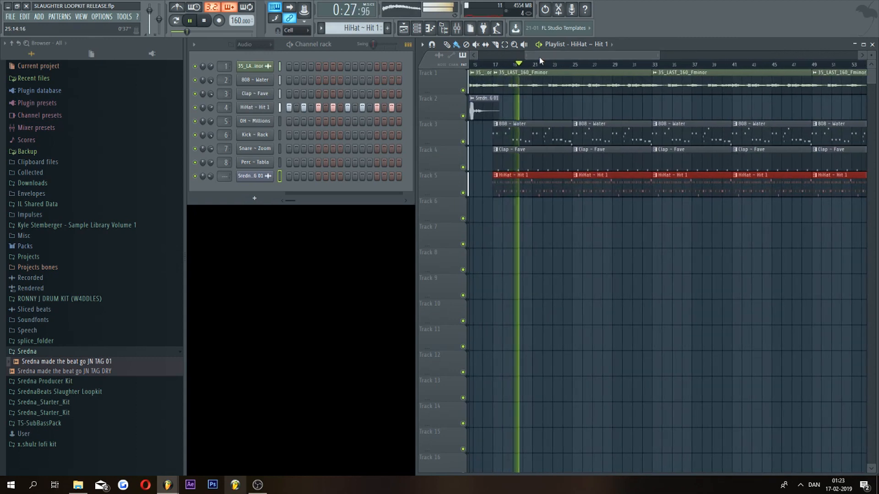
{"action": "left_click_drag", "start_coordinate": [547, 60], "coordinate": [564, 64]}
{"action": "key", "text": "space"}
{"action": "left_click", "coordinate": [591, 46]}
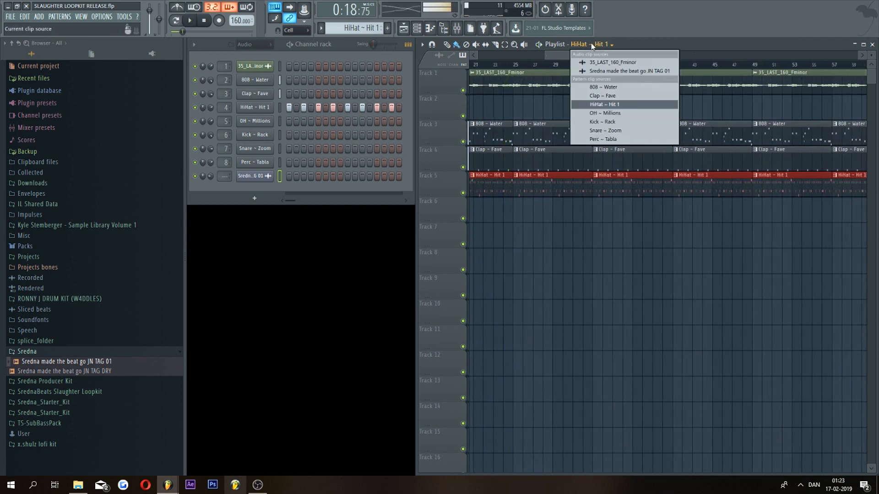
{"action": "left_click", "coordinate": [603, 113]}
{"action": "left_click_drag", "start_coordinate": [520, 210], "coordinate": [631, 209]}
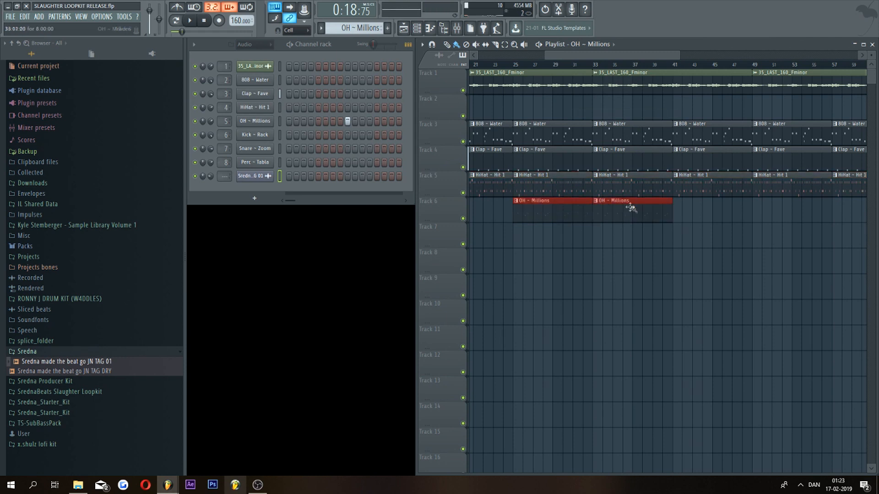
{"action": "left_click", "coordinate": [601, 45]}
{"action": "left_click", "coordinate": [582, 121]}
{"action": "left_click_drag", "start_coordinate": [539, 231], "coordinate": [646, 235]}
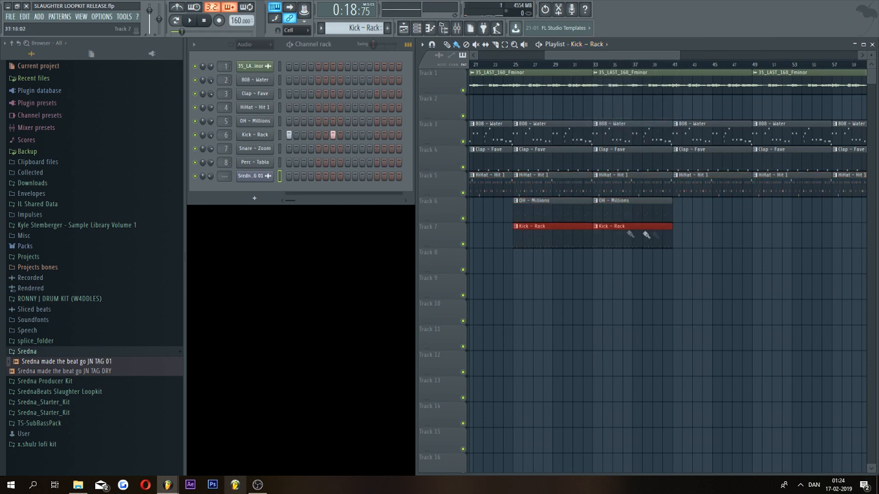
Step: Shorten the five pattern clips before bar 41 on tracks 3 to 7 together, leaving a short drum break before that bar
{"action": "left_click_drag", "start_coordinate": [581, 60], "coordinate": [574, 85]}
{"action": "left_click_drag", "start_coordinate": [612, 56], "coordinate": [639, 57]}
{"action": "scroll", "coordinate": [593, 66], "scroll_direction": "up", "scroll_amount": 3}
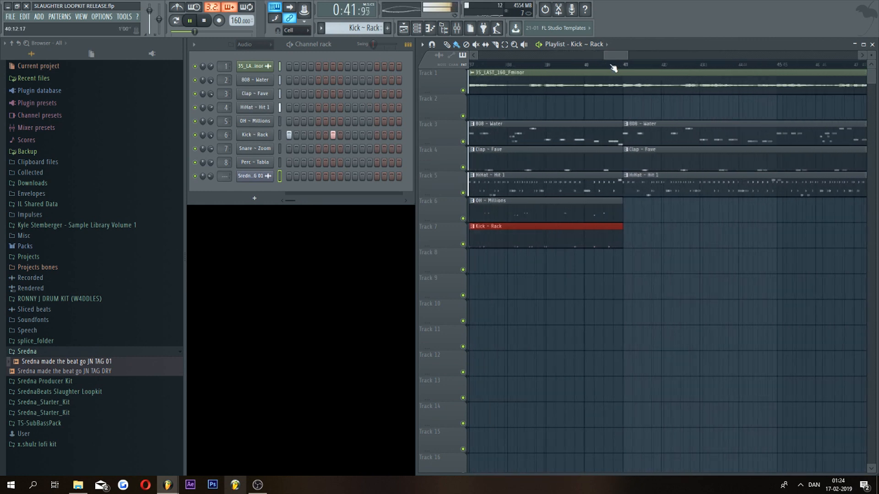
{"action": "left_click", "coordinate": [505, 45]}
{"action": "key", "text": "space"}
{"action": "left_click_drag", "start_coordinate": [613, 286], "coordinate": [577, 132]}
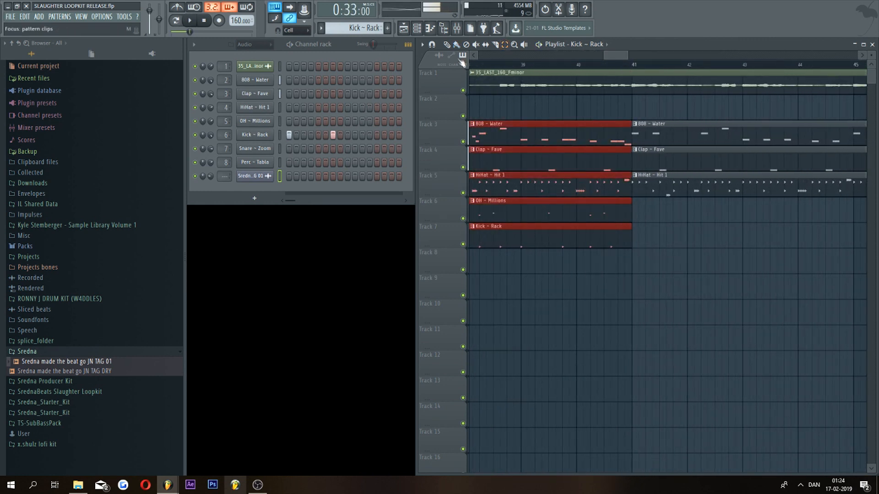
{"action": "left_click_drag", "start_coordinate": [631, 139], "coordinate": [597, 141]}
Step: Fill track 8 with Snare – Zoom pattern clips from bar 17 to the end of the arrangement at bar 97
{"action": "left_click_drag", "start_coordinate": [629, 55], "coordinate": [700, 57]}
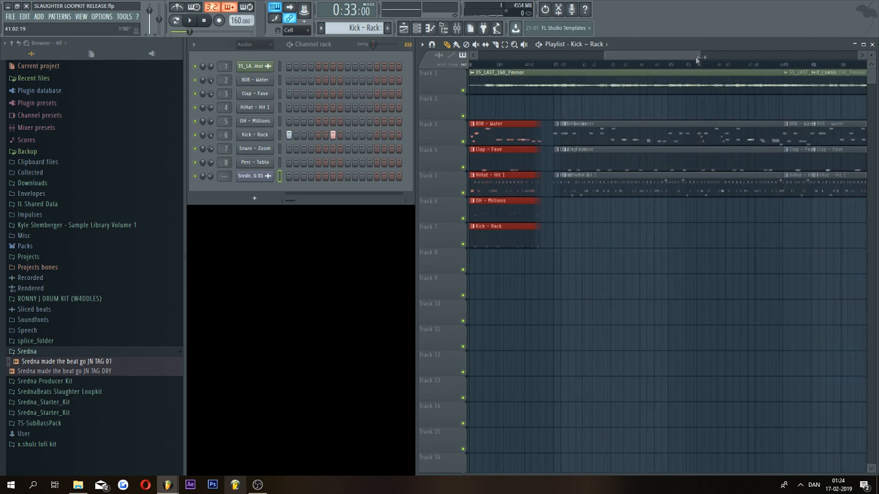
{"action": "left_click_drag", "start_coordinate": [606, 55], "coordinate": [525, 56]}
{"action": "left_click", "coordinate": [600, 45]}
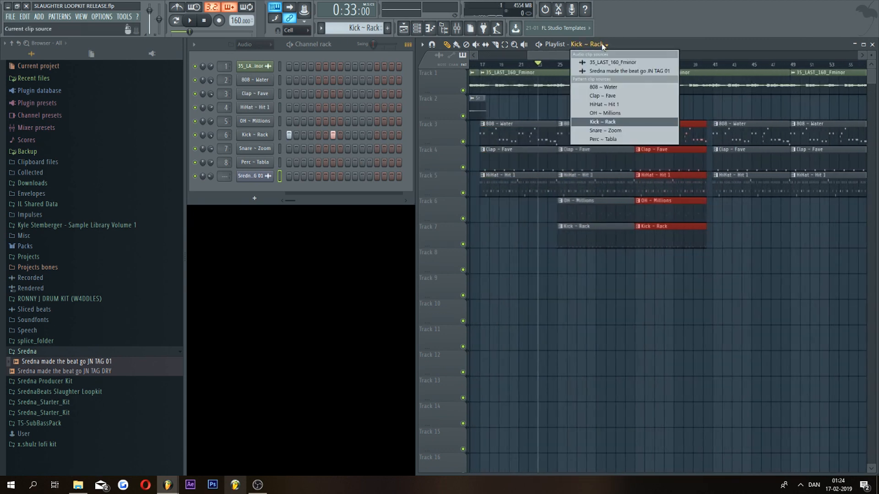
{"action": "left_click", "coordinate": [610, 132]}
{"action": "left_click", "coordinate": [562, 263]}
{"action": "left_click", "coordinate": [494, 268]}
{"action": "left_click", "coordinate": [647, 259]}
{"action": "left_click", "coordinate": [718, 259]}
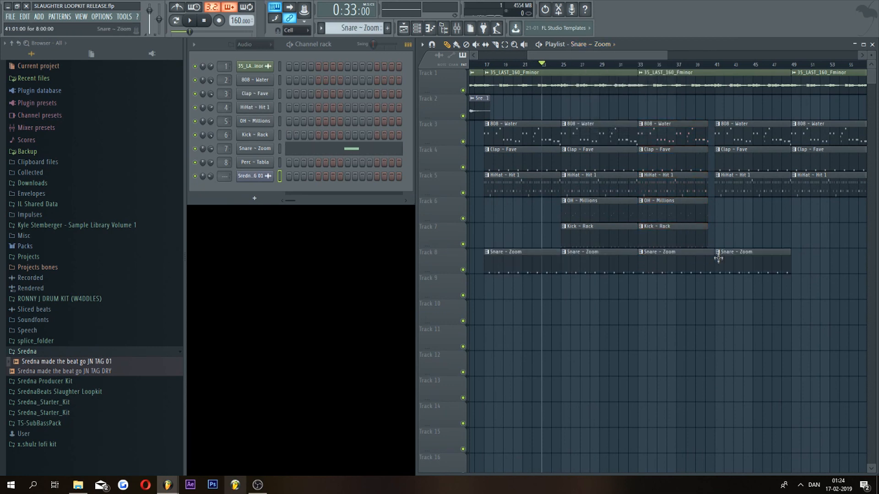
{"action": "left_click_drag", "start_coordinate": [677, 56], "coordinate": [837, 56]}
{"action": "left_click", "coordinate": [622, 262]}
{"action": "left_click_drag", "start_coordinate": [622, 263], "coordinate": [796, 259]}
Step: Place Perc – Tabla clips on track 9 at bars 25, 41, 57, 73 and 89
{"action": "left_click", "coordinate": [595, 44]}
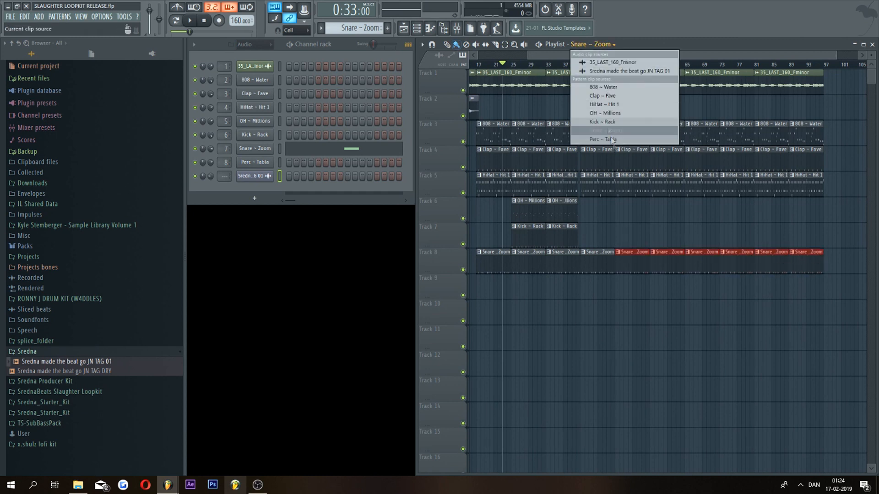
{"action": "left_click", "coordinate": [604, 139]}
{"action": "left_click", "coordinate": [517, 287]}
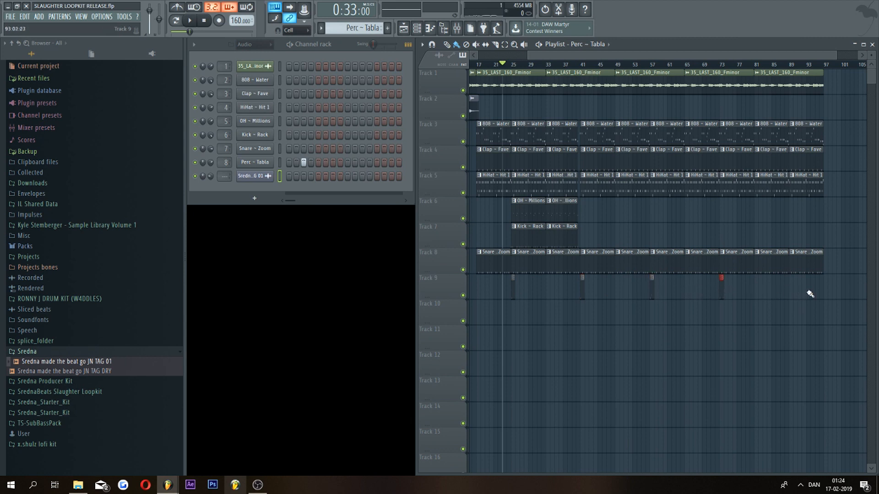
{"action": "left_click_drag", "start_coordinate": [547, 56], "coordinate": [386, 65]}
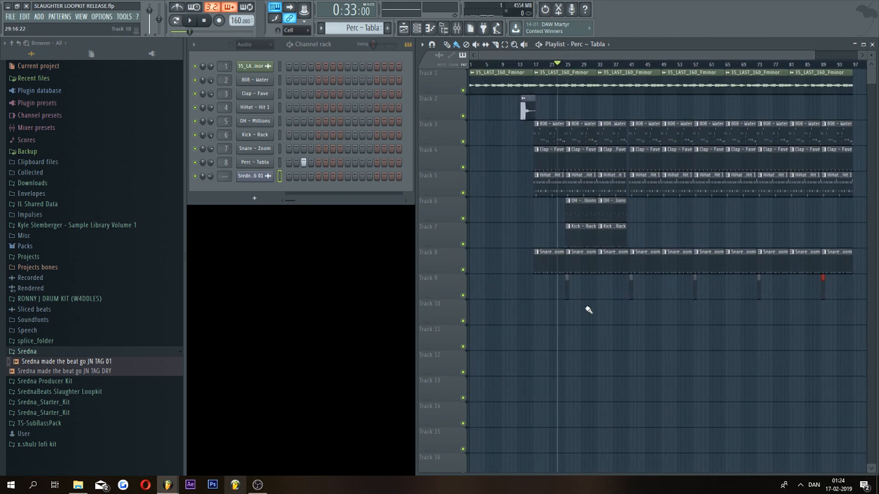
Step: Play the arrangement from just before bar 25 and save the project
{"action": "key", "text": "space"}
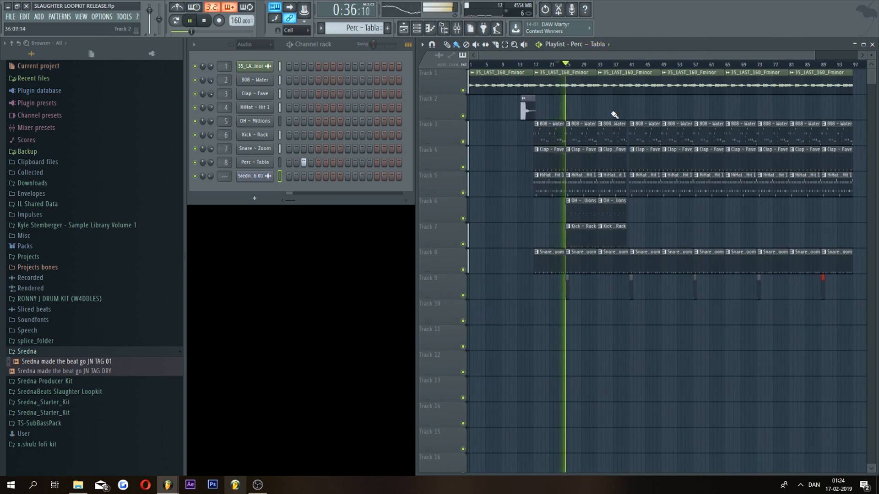
{"action": "left_click_drag", "start_coordinate": [619, 54], "coordinate": [645, 58]}
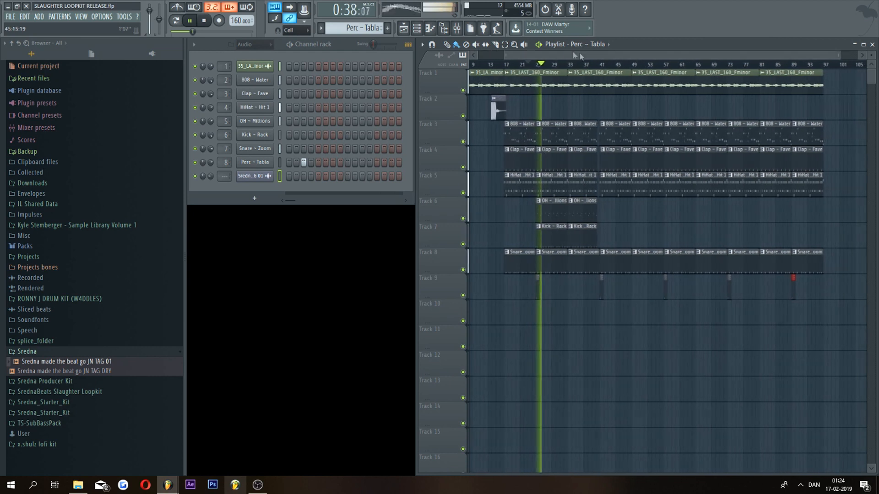
{"action": "left_click_drag", "start_coordinate": [564, 57], "coordinate": [575, 56]}
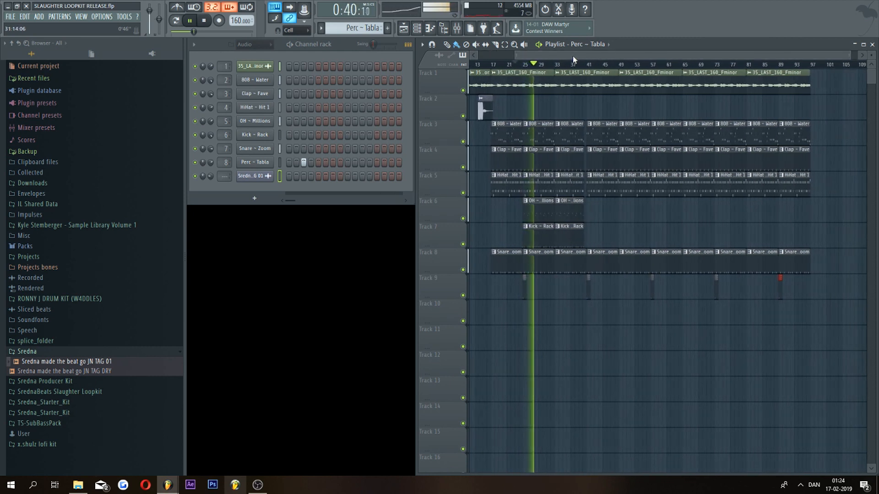
{"action": "key", "text": "ctrl+s"}
Step: Shorten the Snare – Zoom clip before bar 41 on track 8 to match the trimmed clips above it, and save the project
{"action": "left_click_drag", "start_coordinate": [576, 56], "coordinate": [590, 270]}
{"action": "left_click_drag", "start_coordinate": [583, 68], "coordinate": [645, 261]}
{"action": "left_click_drag", "start_coordinate": [562, 266], "coordinate": [560, 265]}
{"action": "scroll", "coordinate": [602, 65], "scroll_direction": "down", "scroll_amount": 8}
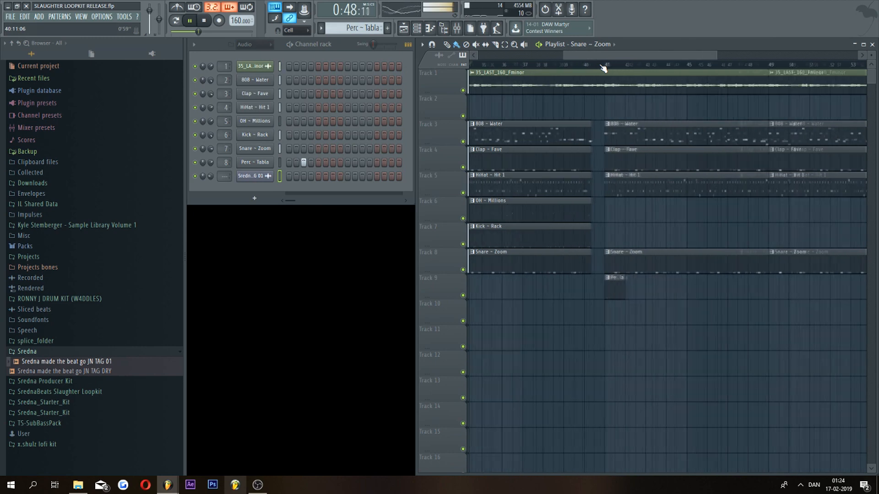
{"action": "left_click_drag", "start_coordinate": [600, 55], "coordinate": [543, 75]}
{"action": "key", "text": "ctrl+s"}
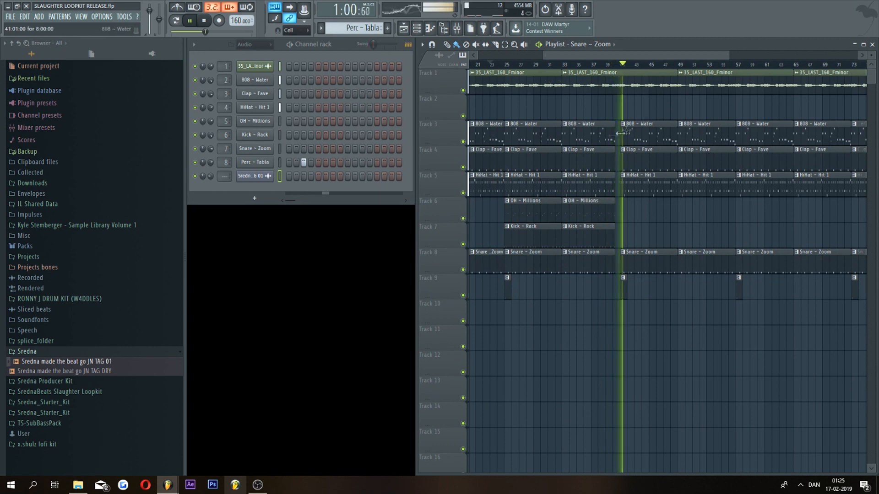
Step: Try the 808 – Water notes one octave higher in the piano roll during playback, return them to their original pitch and close the editor
{"action": "key", "text": "space"}
{"action": "double_click", "coordinate": [574, 139]}
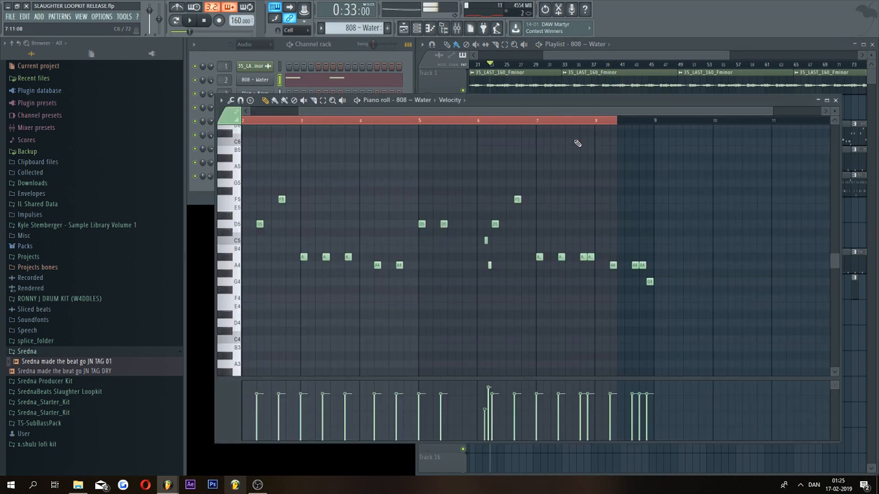
{"action": "key", "text": "ctrl+Up"}
{"action": "key", "text": "space"}
{"action": "left_click", "coordinate": [422, 122]}
{"action": "key", "text": "ctrl+Right"}
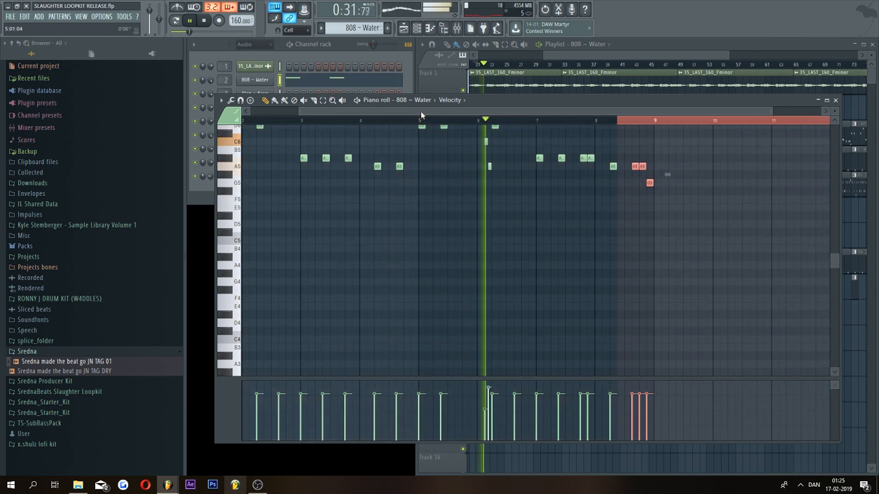
{"action": "key", "text": "ctrl+Left"}
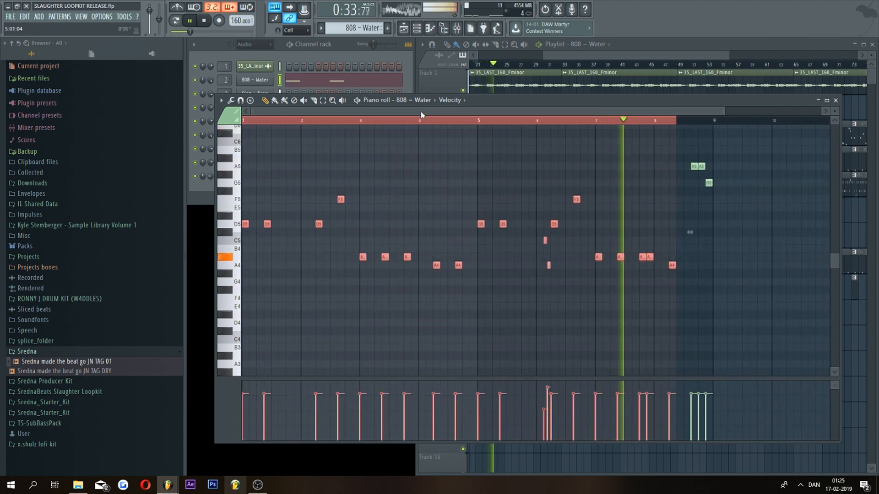
{"action": "key", "text": "space"}
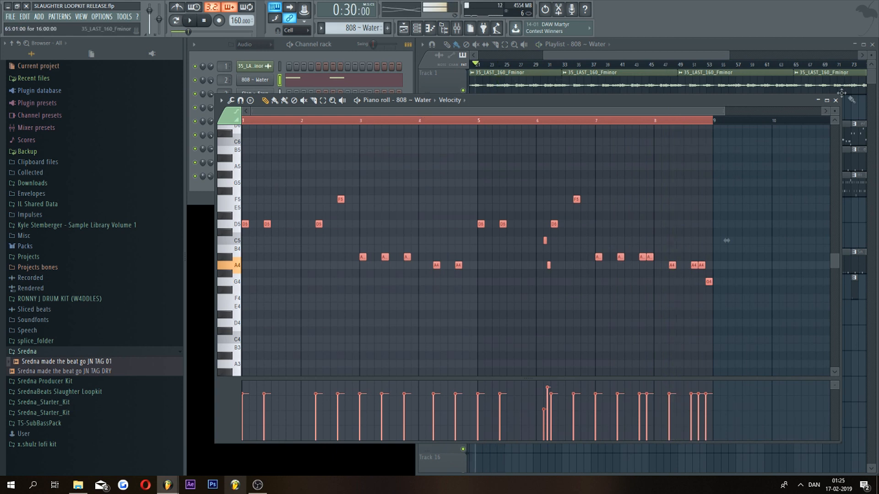
{"action": "left_click", "coordinate": [835, 100]}
Step: Bring the whole arrangement into view in the playlist and save the project
{"action": "scroll", "coordinate": [616, 53], "scroll_direction": "down", "scroll_amount": 4}
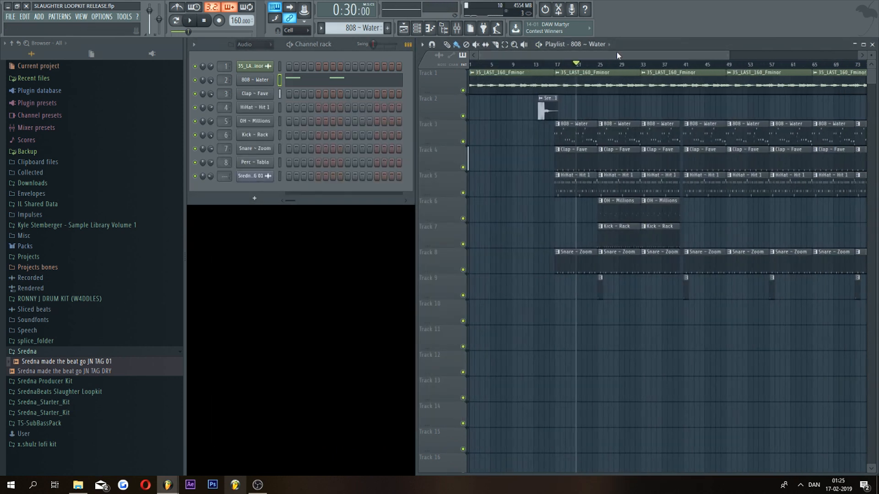
{"action": "left_click_drag", "start_coordinate": [567, 54], "coordinate": [526, 58]}
{"action": "key", "text": "ctrl+s"}
{"action": "left_click_drag", "start_coordinate": [813, 52], "coordinate": [788, 57]}
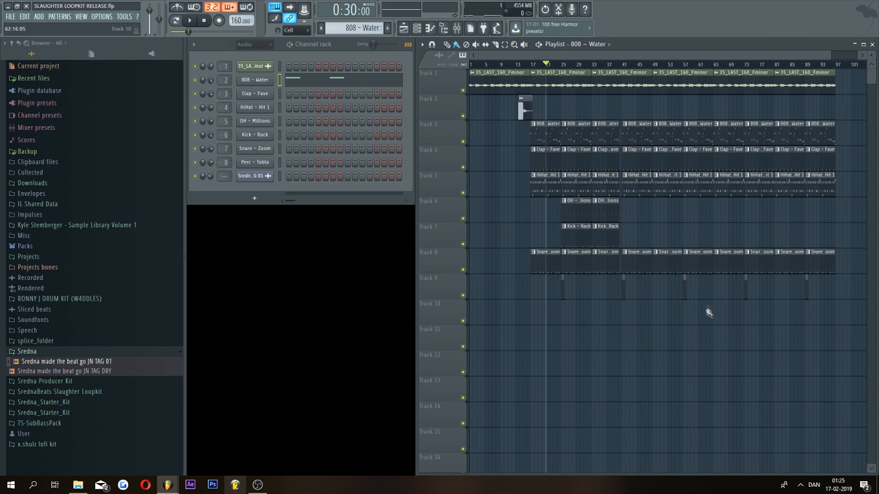